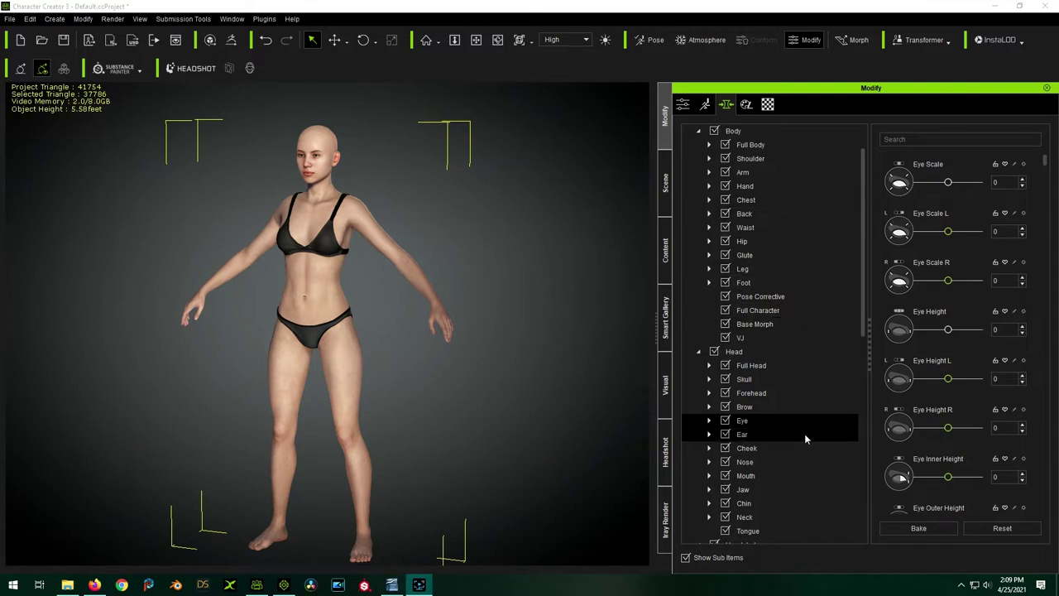
Scroll the Modify panel down to the Eye morph sliders.
scroll(773, 347, down, 2)
Set Eye Scale to 100 and Eye Height to about -15, zoomed in on the face.
scroll(784, 401, up, 3)
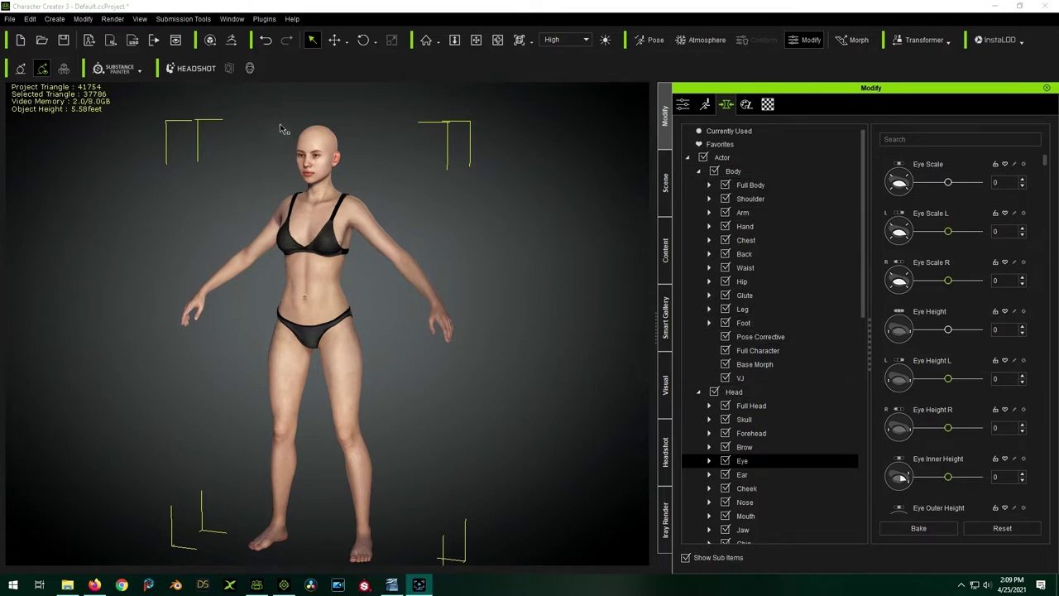
scroll(398, 199, up, 3)
click(397, 199)
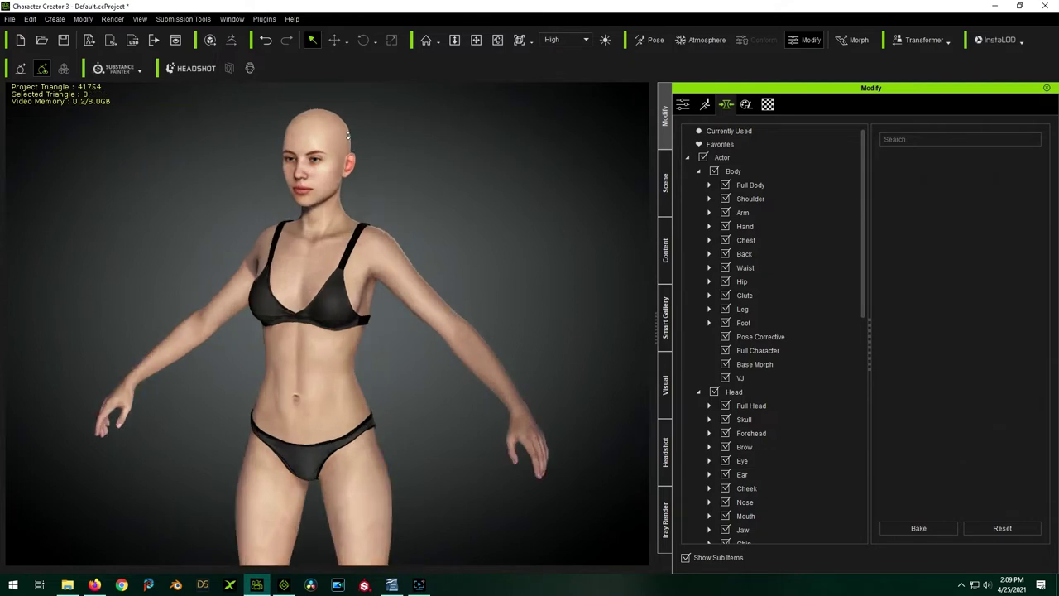
scroll(347, 134, up, 5)
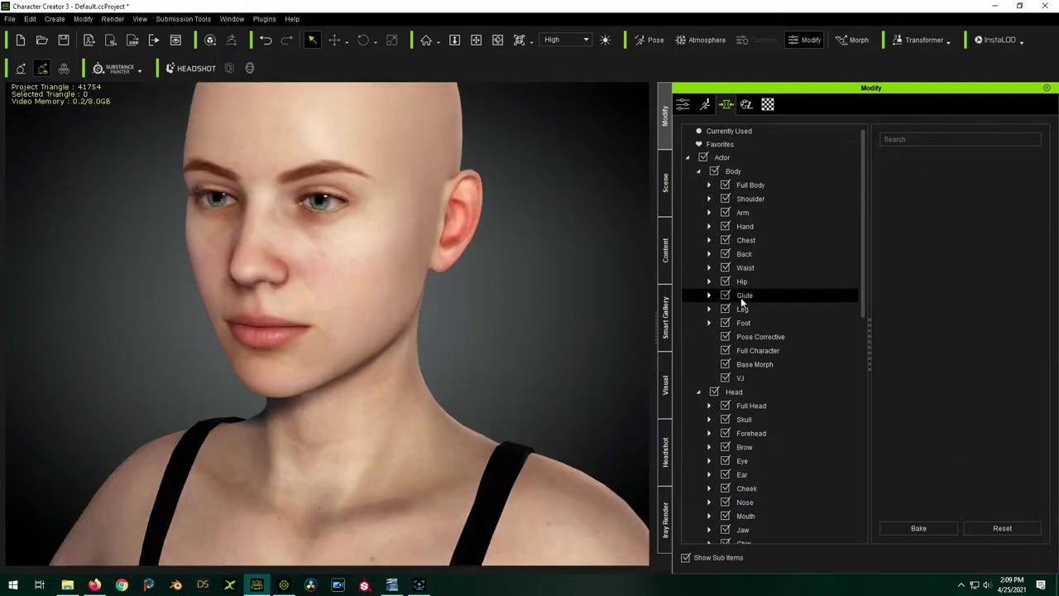
click(741, 462)
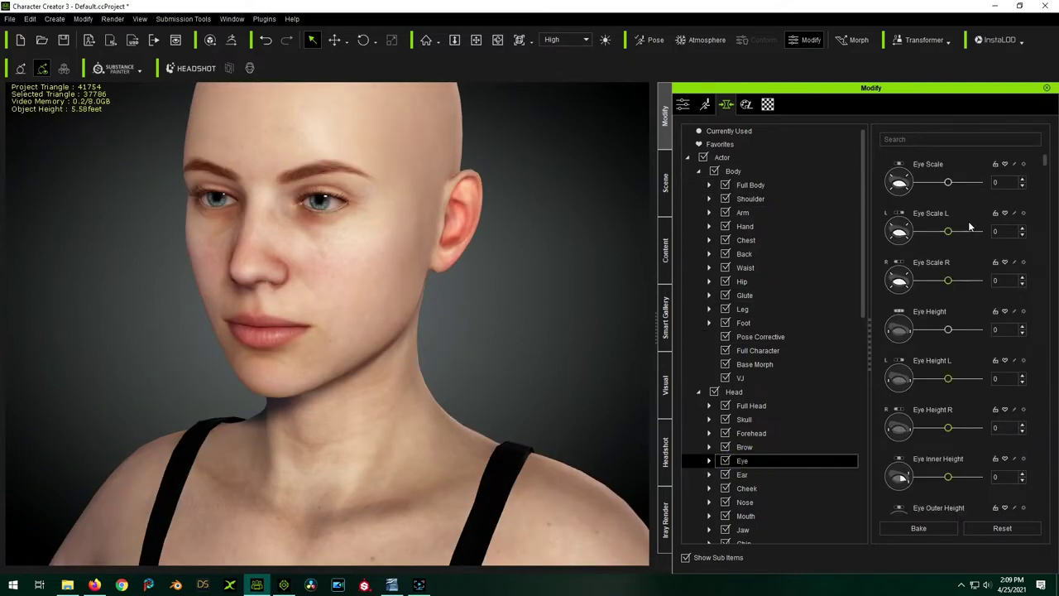
drag(949, 182, 985, 188)
scroll(437, 298, down, 3)
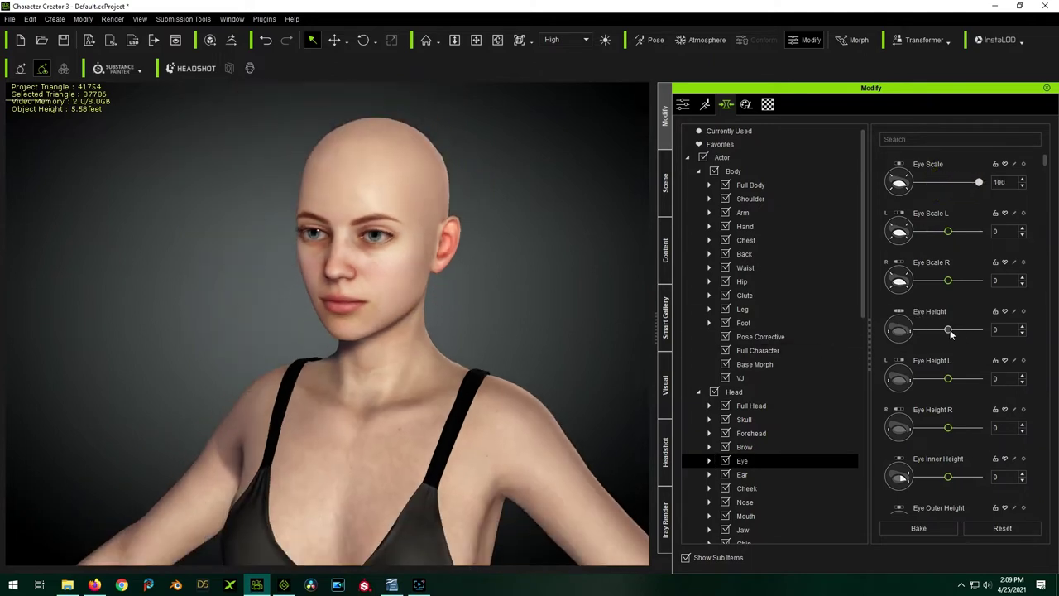
drag(950, 332, 946, 333)
Review the adjusted eyes, then bring up the Headshot photo-to-face plugin.
scroll(298, 157, down, 5)
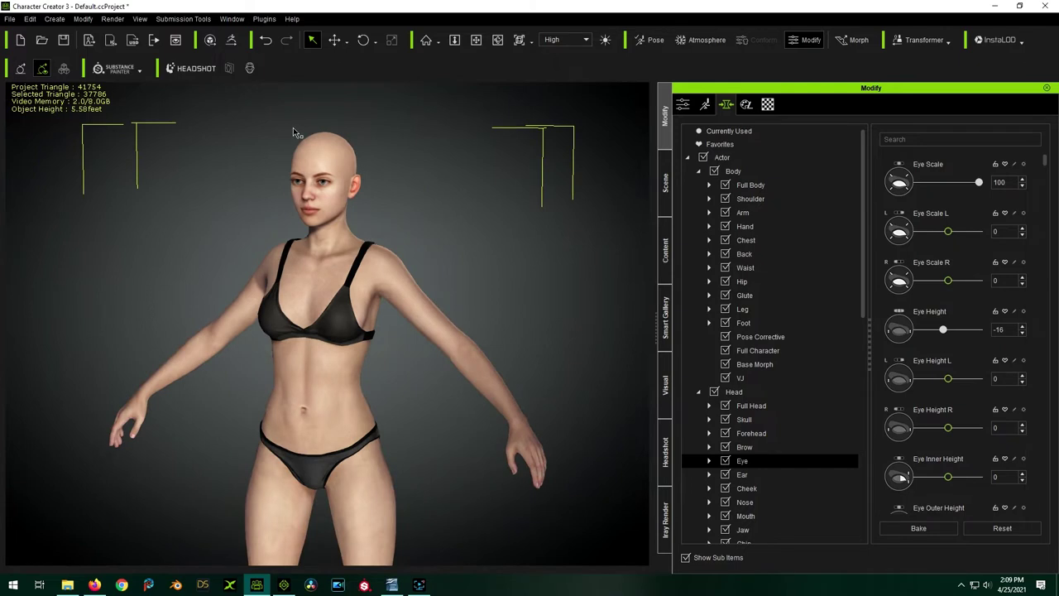
scroll(302, 128, down, 3)
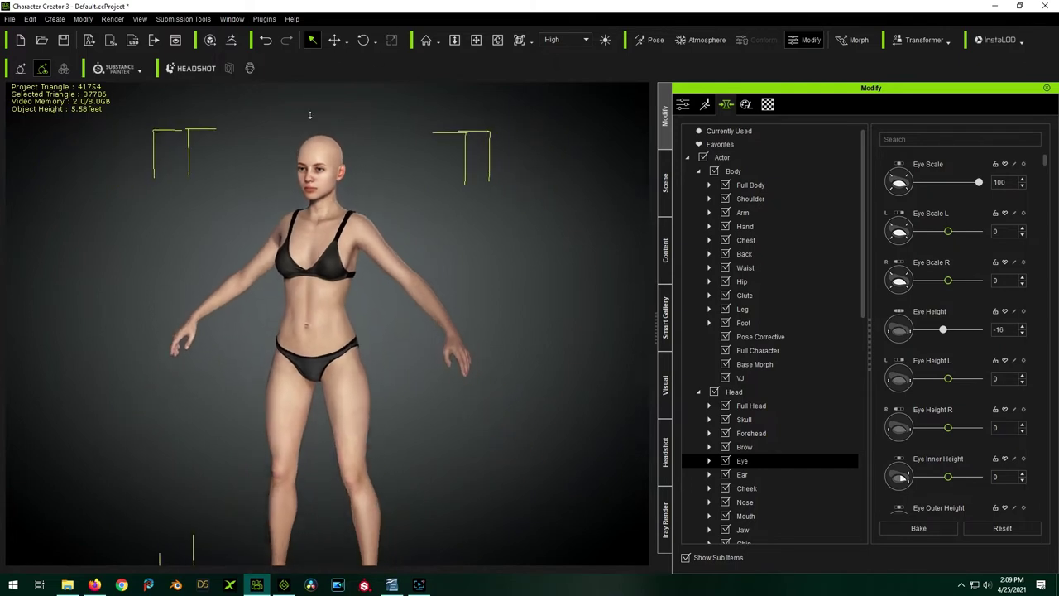
scroll(310, 120, up, 3)
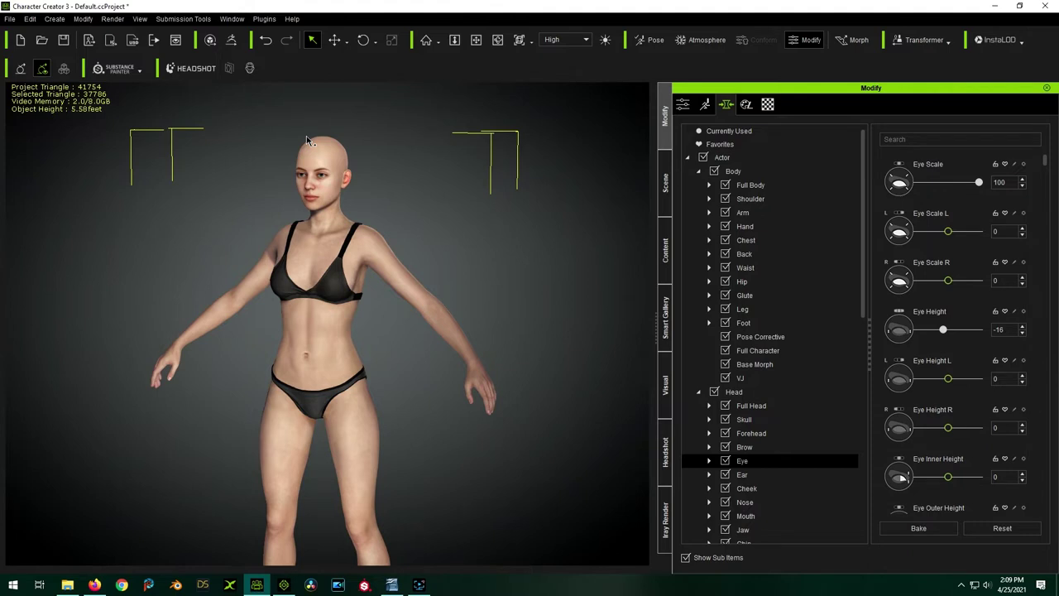
scroll(321, 112, down, 3)
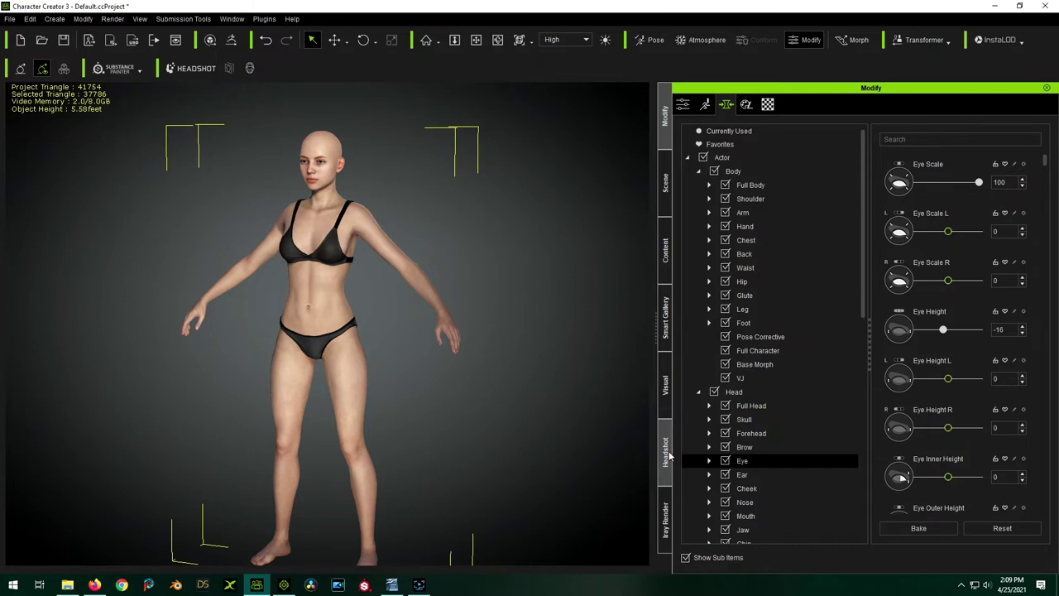
click(668, 451)
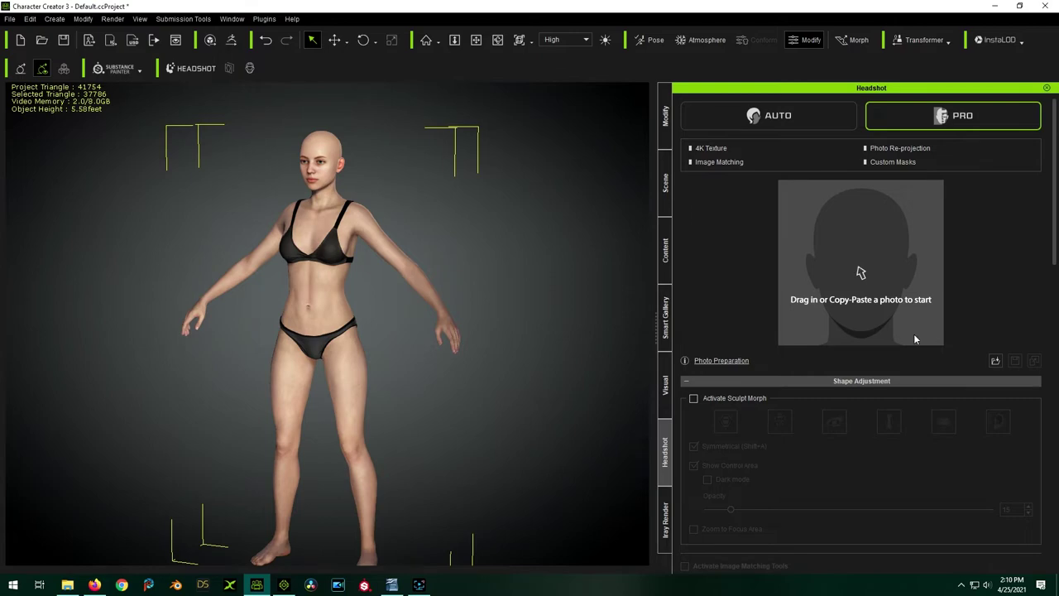
Switch from Character Creator 3 to the web browser with Alt+Tab.
key(alt+Tab)
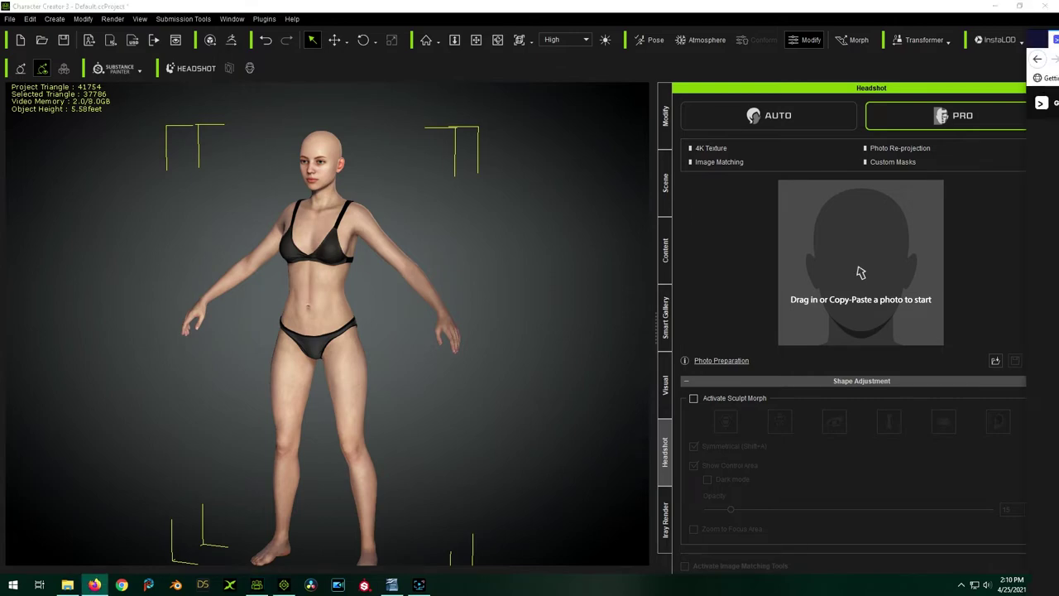
Bring the generated.photos/faces window fully into view and scroll through the portrait grid.
drag(1058, 4, 314, 4)
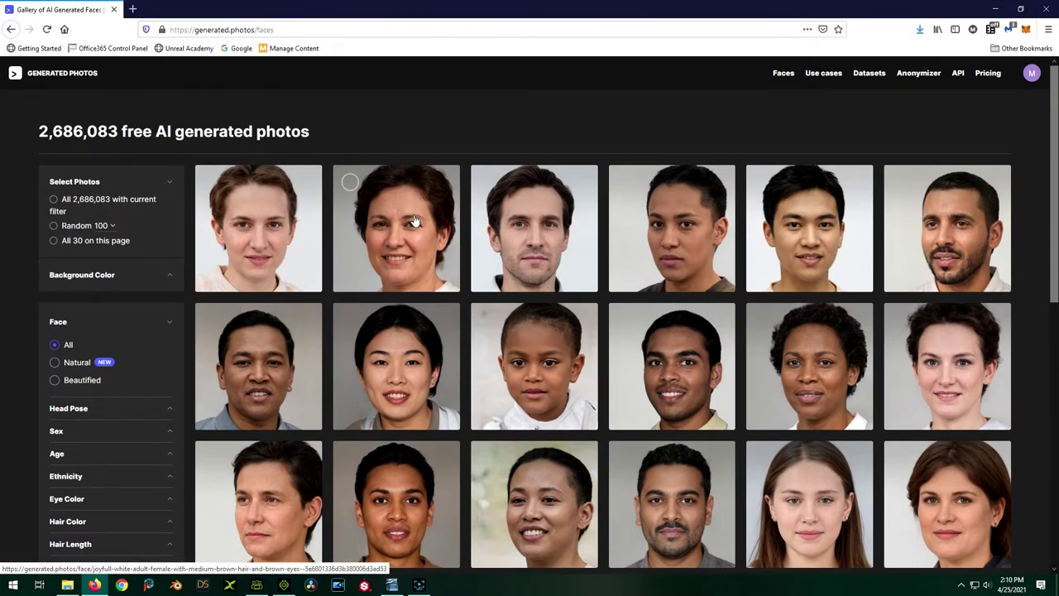
scroll(427, 252, down, 3)
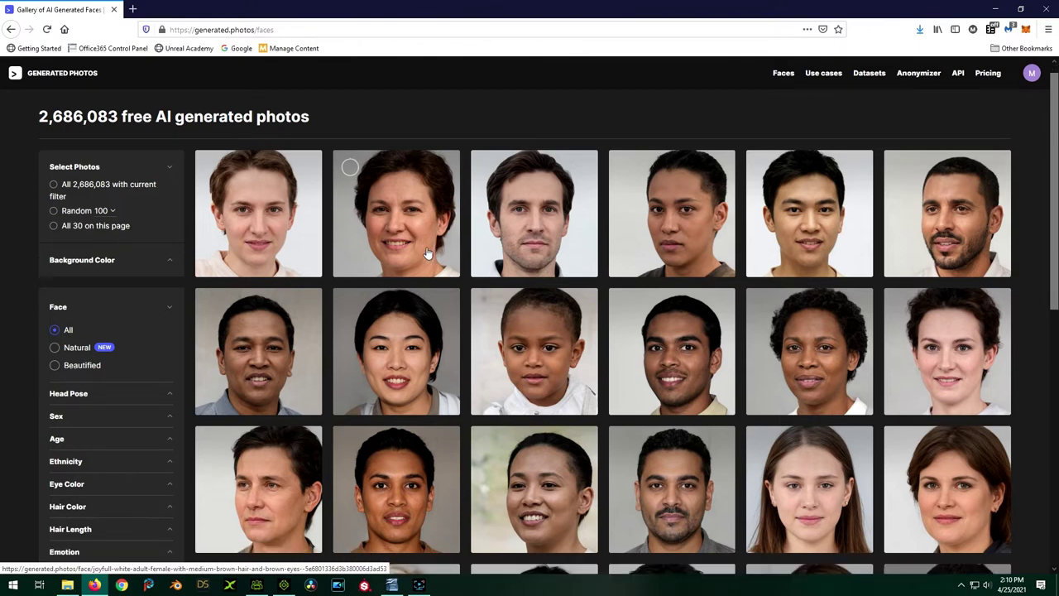
scroll(442, 282, down, 2)
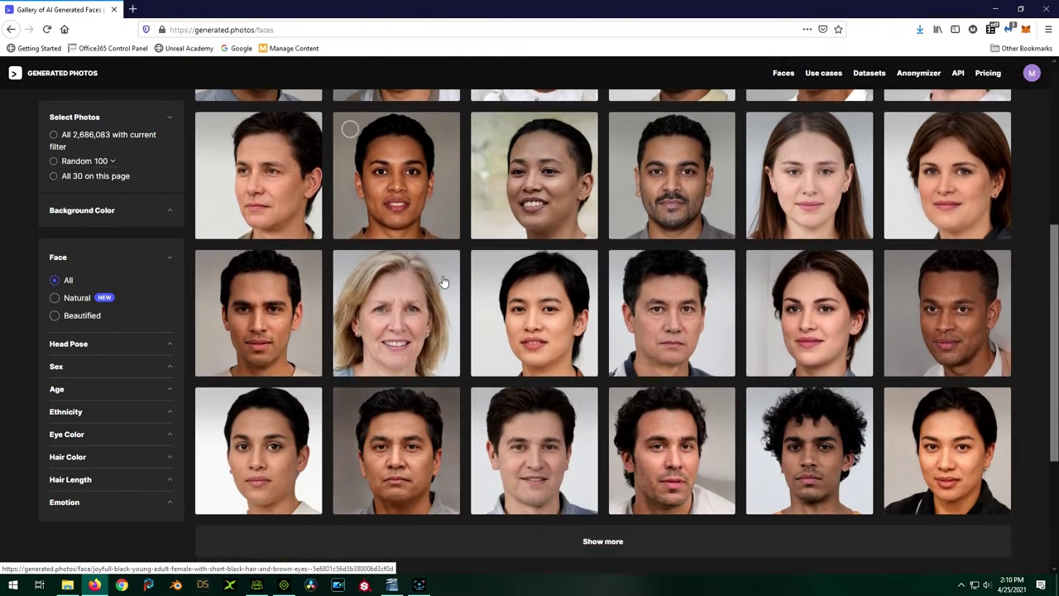
scroll(444, 283, up, 2)
scroll(444, 282, up, 3)
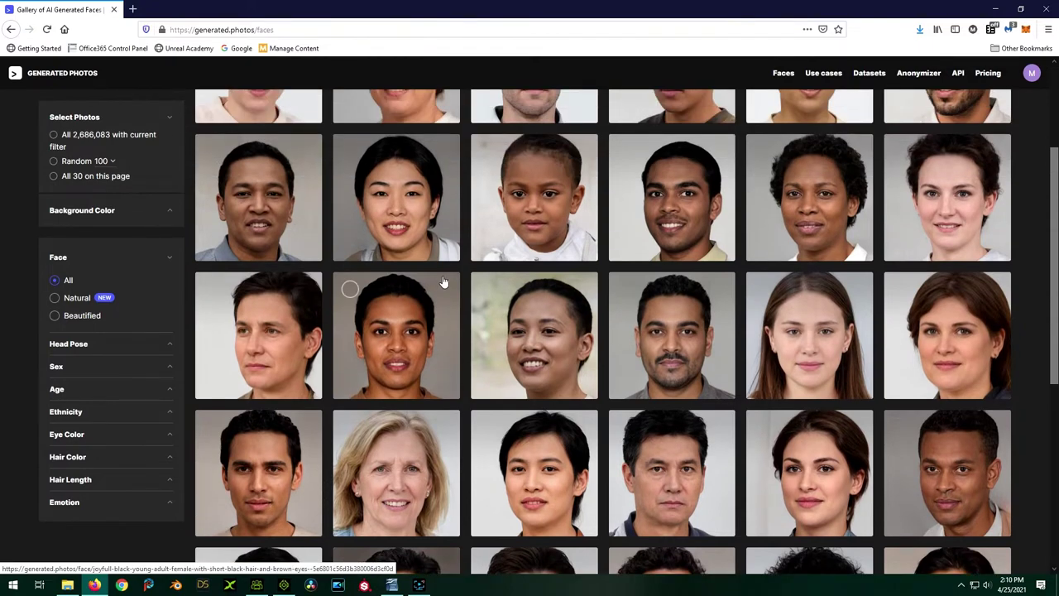
scroll(522, 245, down, 4)
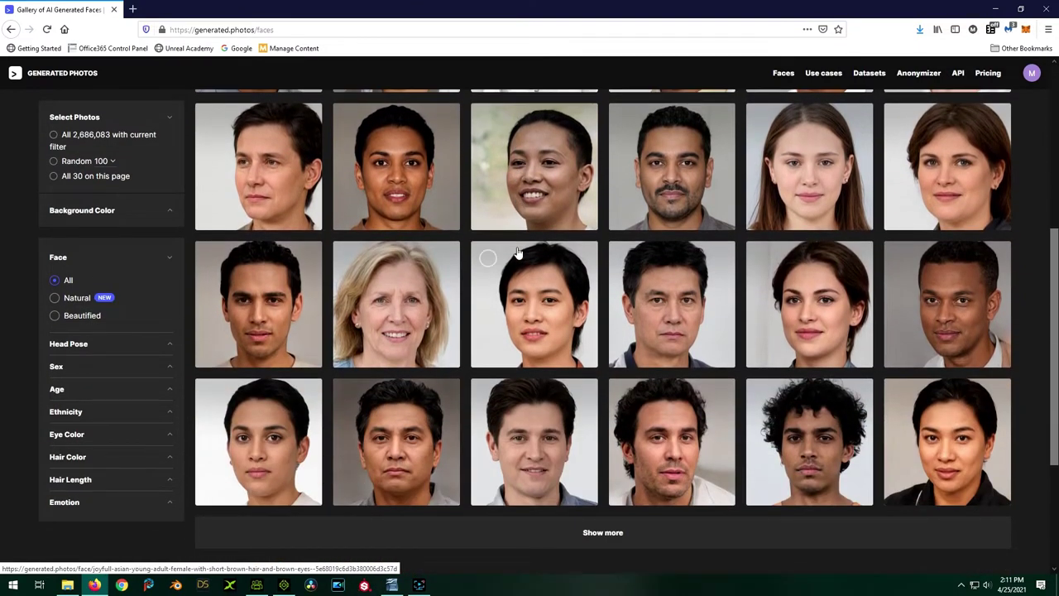
scroll(518, 248, up, 2)
scroll(530, 297, up, 2)
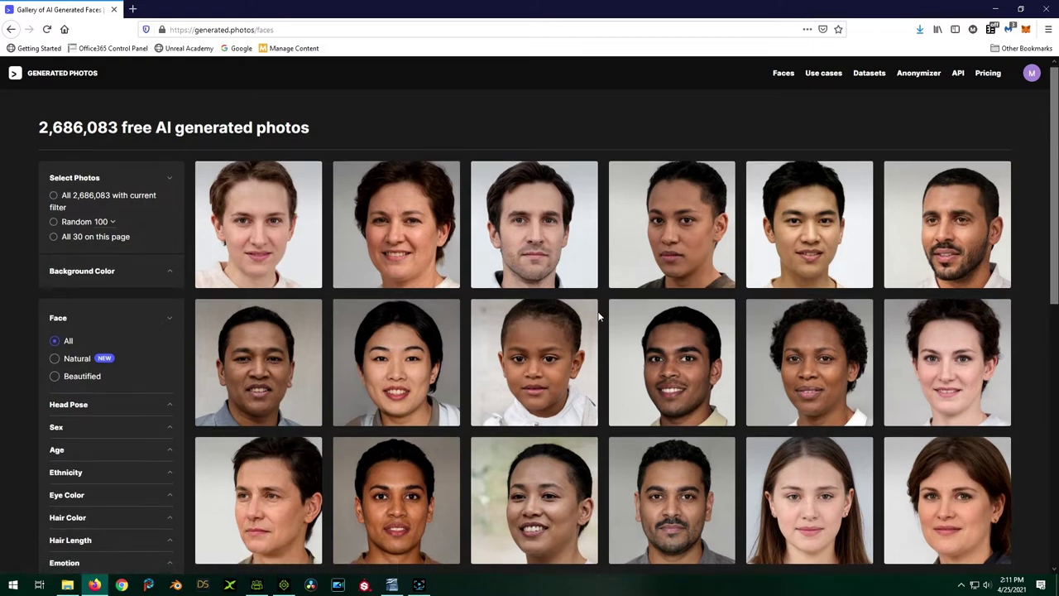
scroll(599, 316, down, 3)
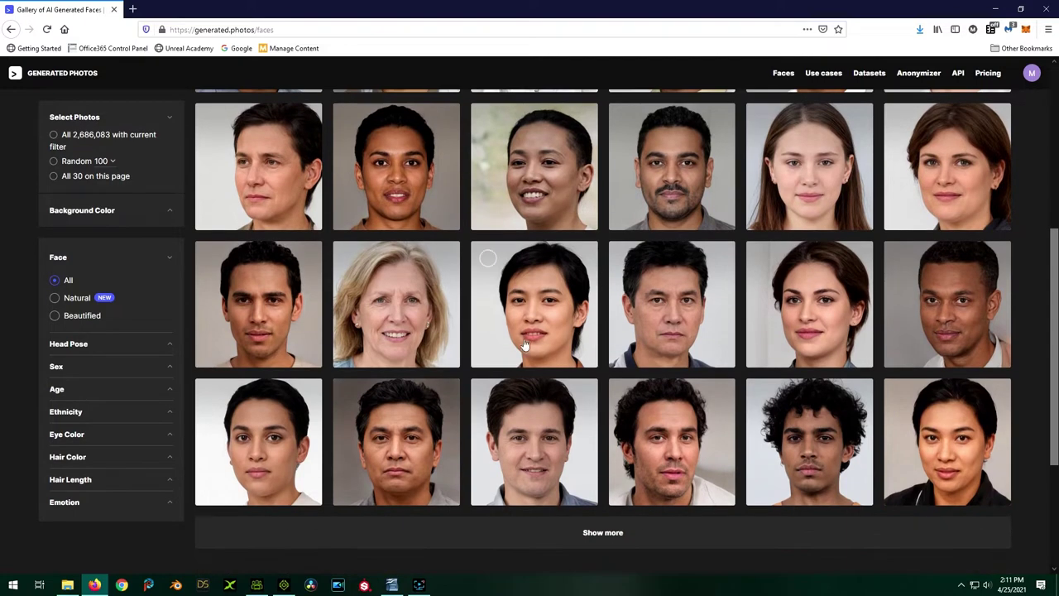
scroll(535, 377, up, 1)
scroll(537, 379, up, 3)
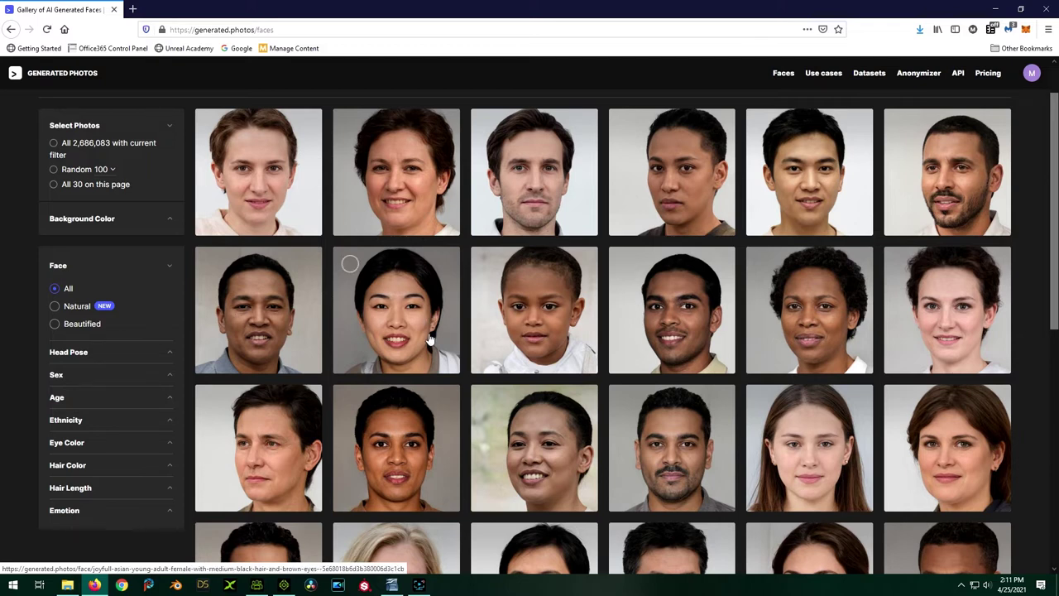
scroll(430, 339, down, 2)
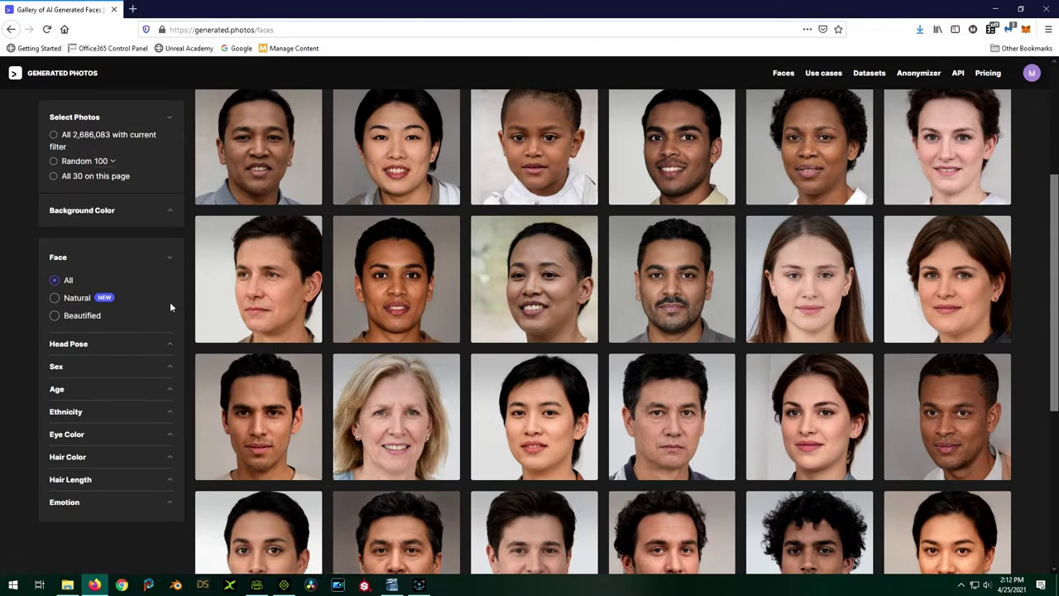
Filter the faces to Sex: Male, Ethnicity: Black, Age: Middle-aged and apply, leaving seven portraits.
scroll(163, 292, down, 1)
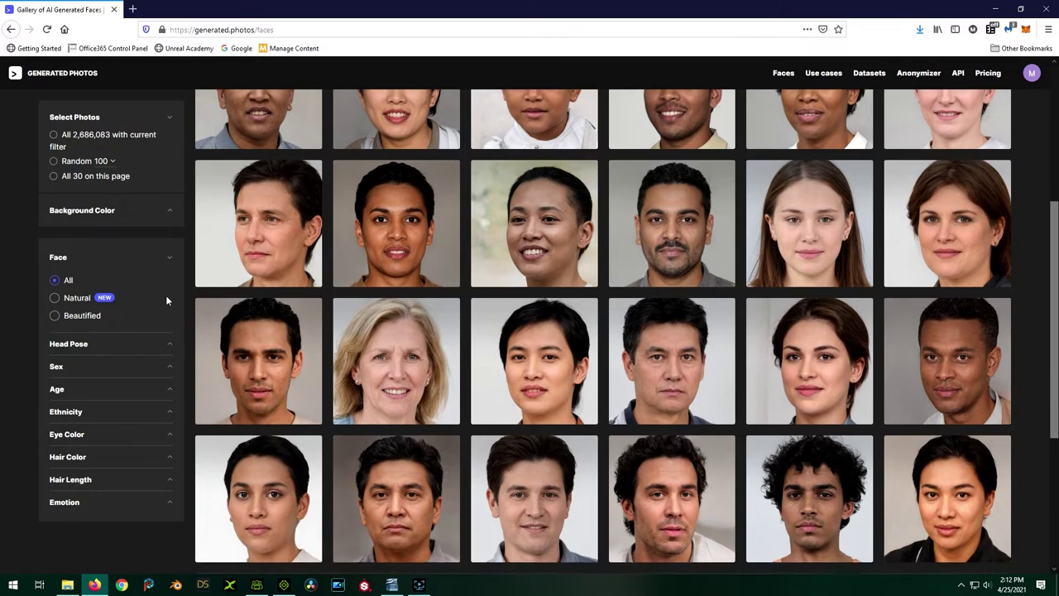
click(166, 366)
click(54, 407)
scroll(179, 408, down, 1)
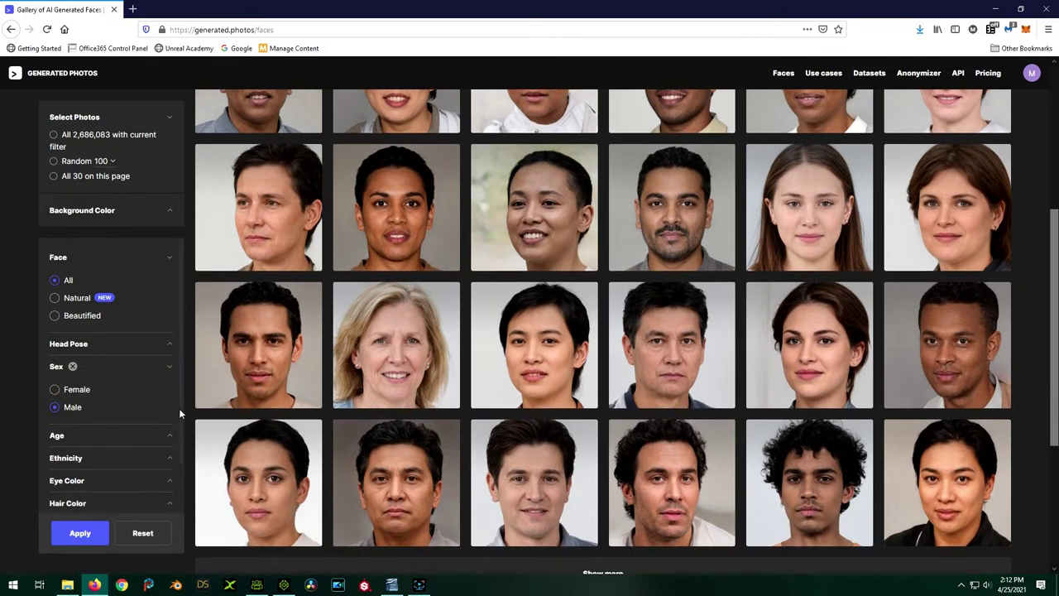
click(166, 401)
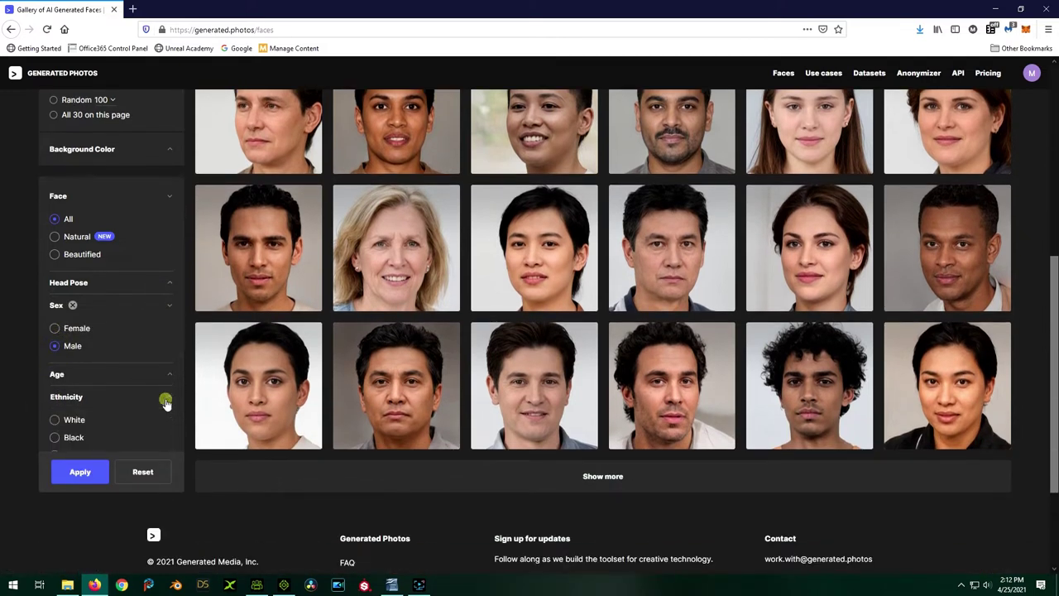
click(54, 438)
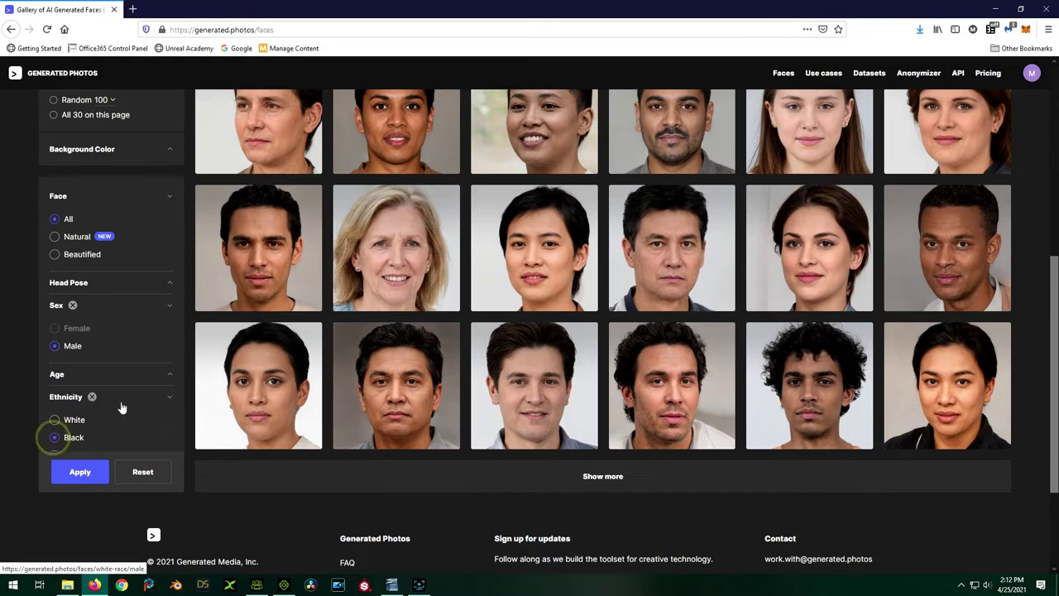
click(169, 374)
scroll(127, 332, down, 2)
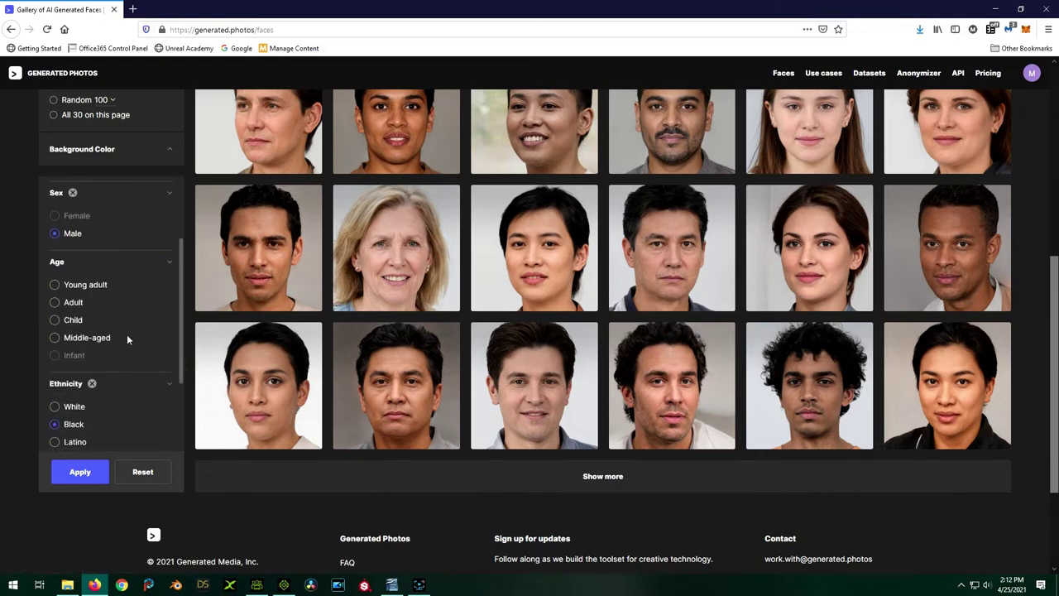
click(55, 337)
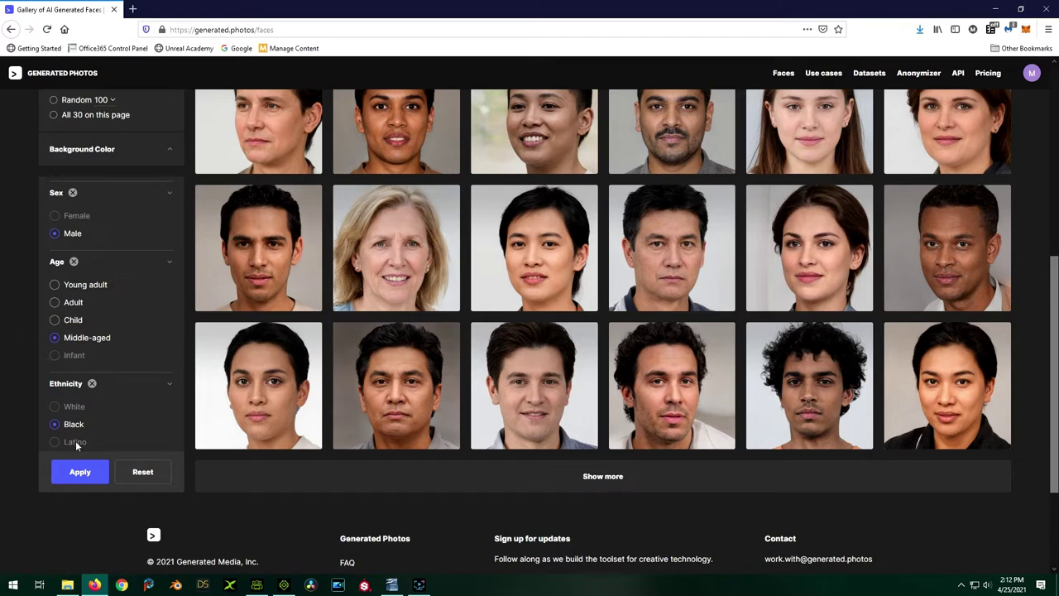
click(80, 473)
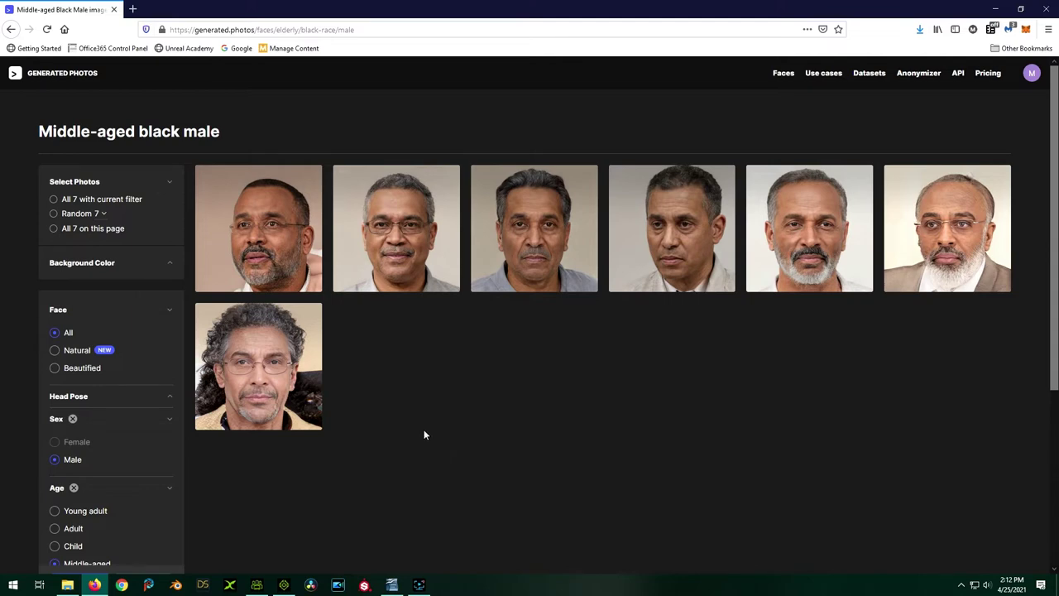
Open the gray-haired man's portrait and look over its details.
click(394, 240)
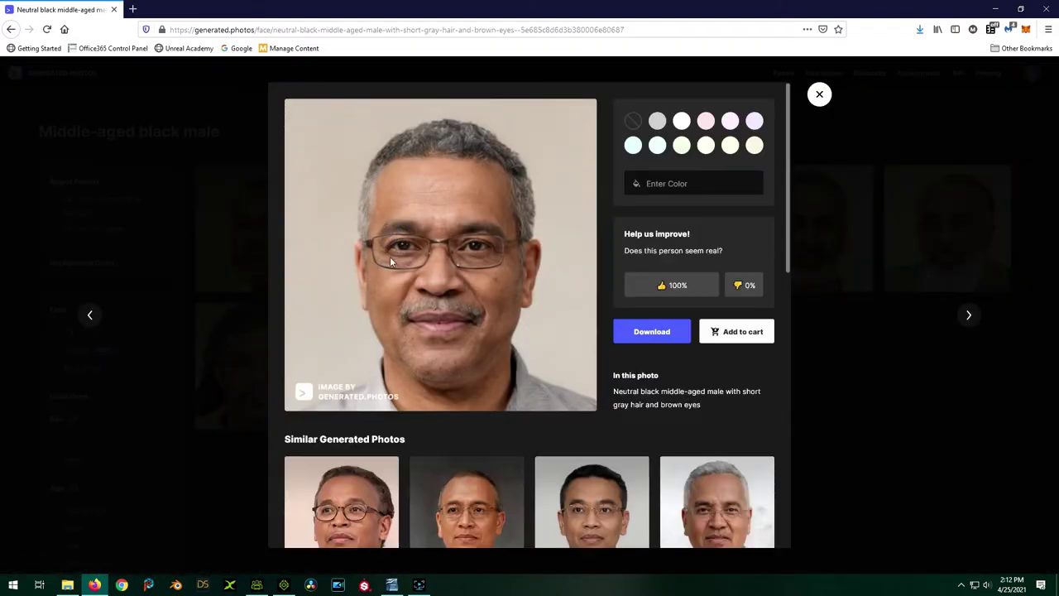
scroll(406, 271, down, 10)
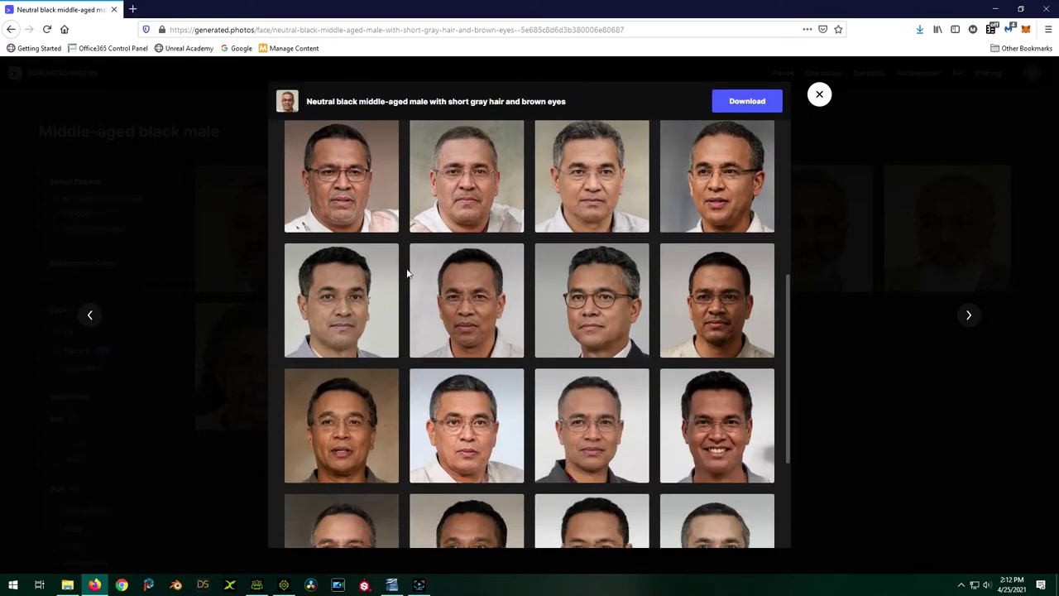
scroll(406, 271, up, 10)
scroll(359, 276, down, 3)
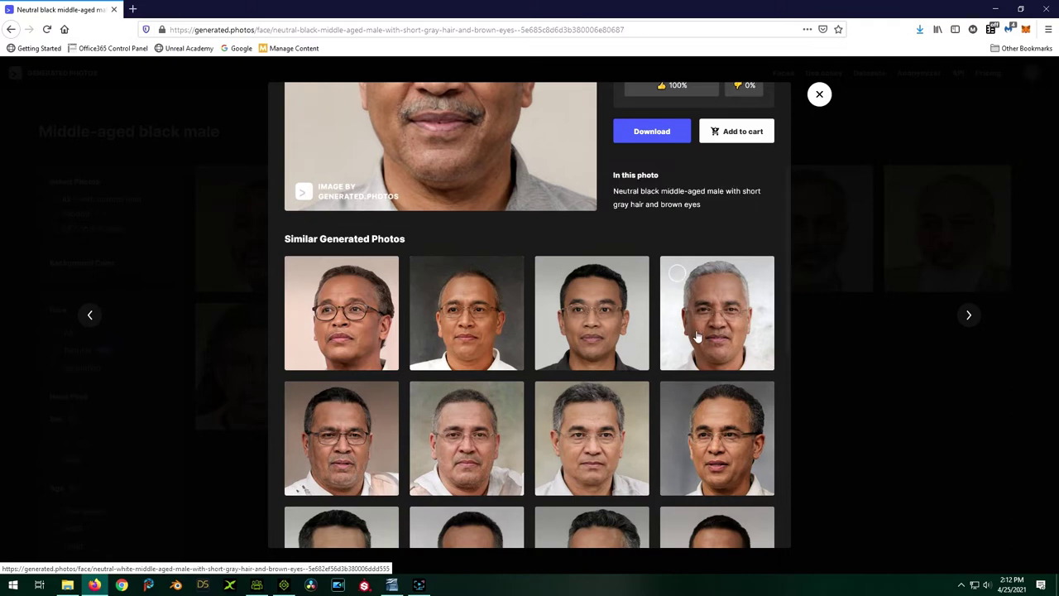
scroll(616, 318, down, 3)
scroll(428, 336, down, 2)
scroll(538, 366, down, 2)
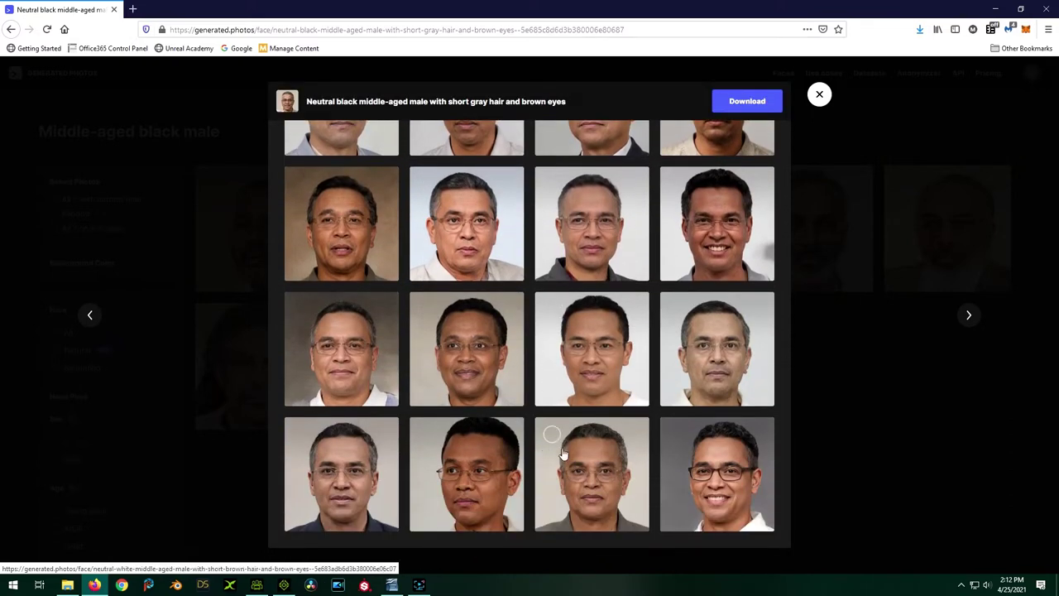
scroll(530, 452, up, 1)
scroll(530, 453, up, 7)
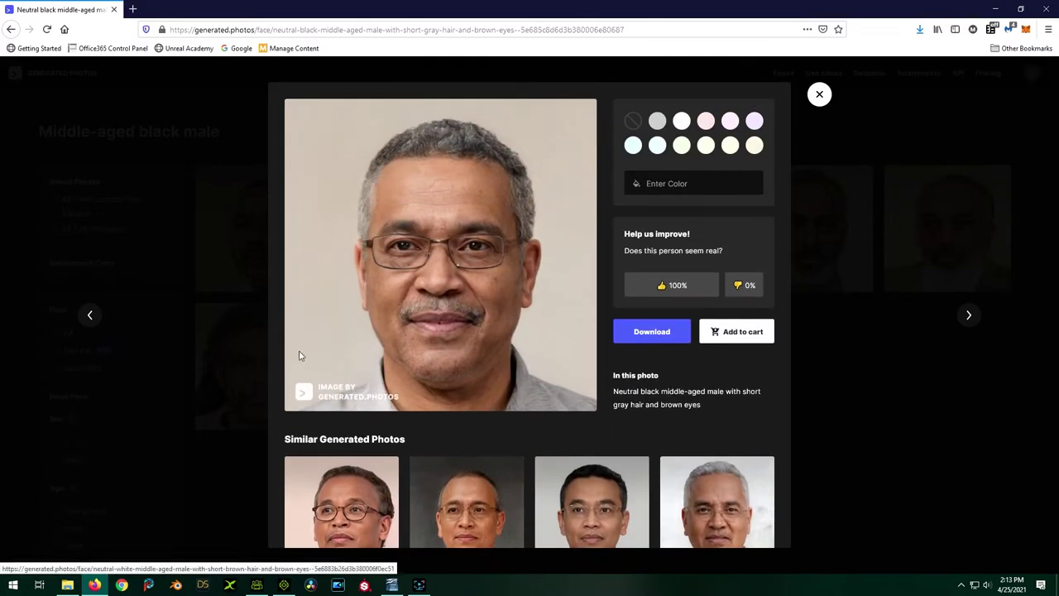
Download the portrait free for personal use and minimize the browser.
click(653, 335)
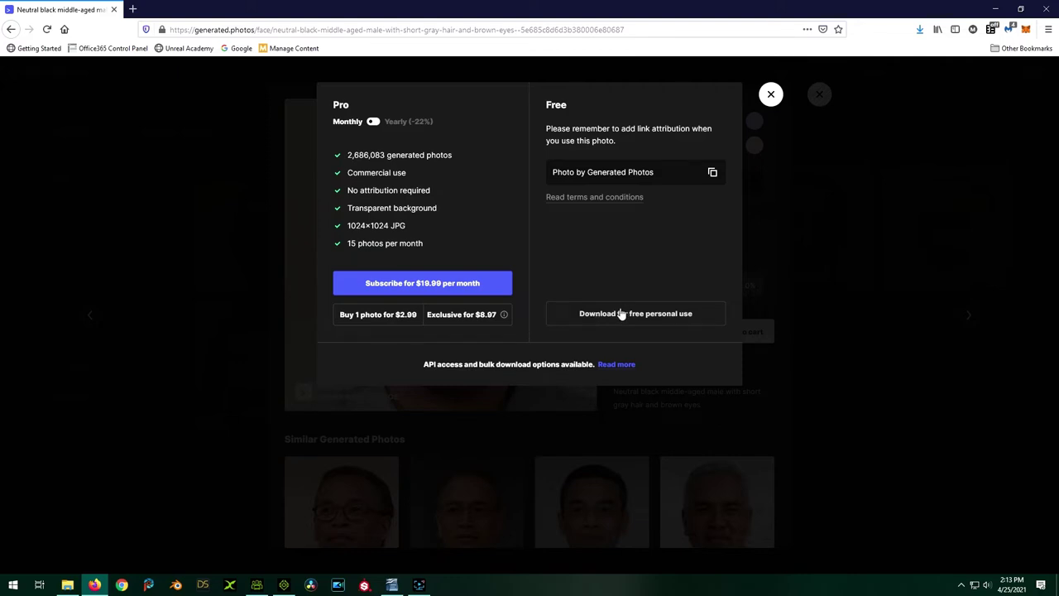
click(669, 317)
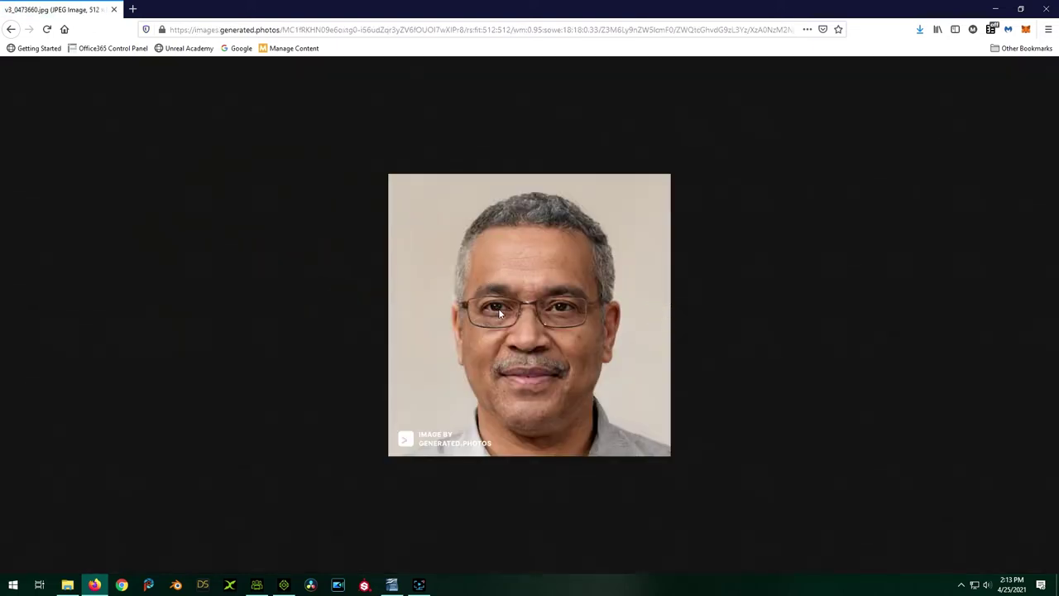
click(996, 7)
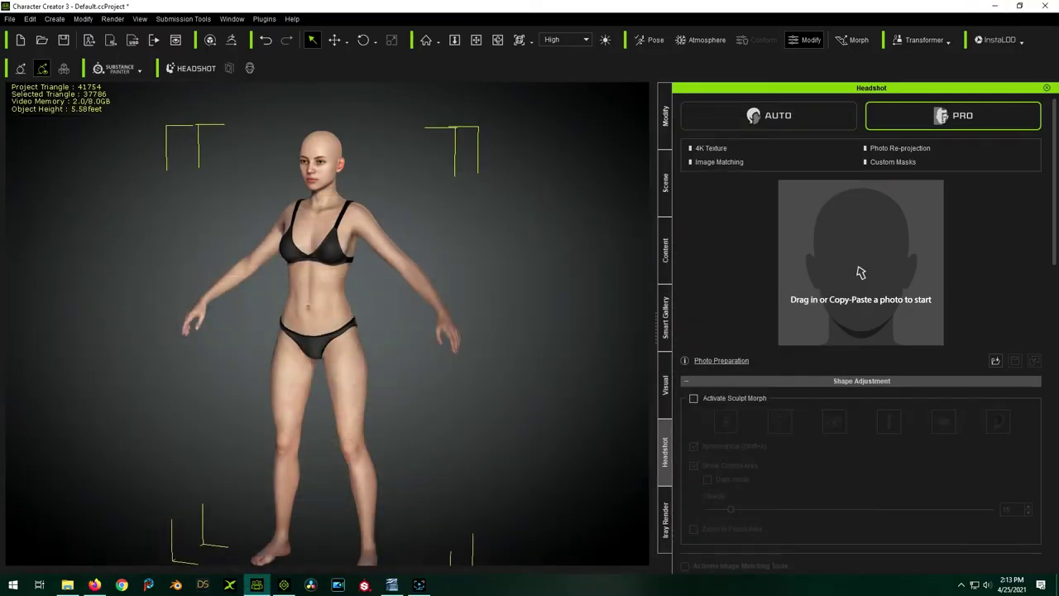
Drop the downloaded portrait into Headshot PRO and generate a Male character with Clean Rough skin.
key(super+e)
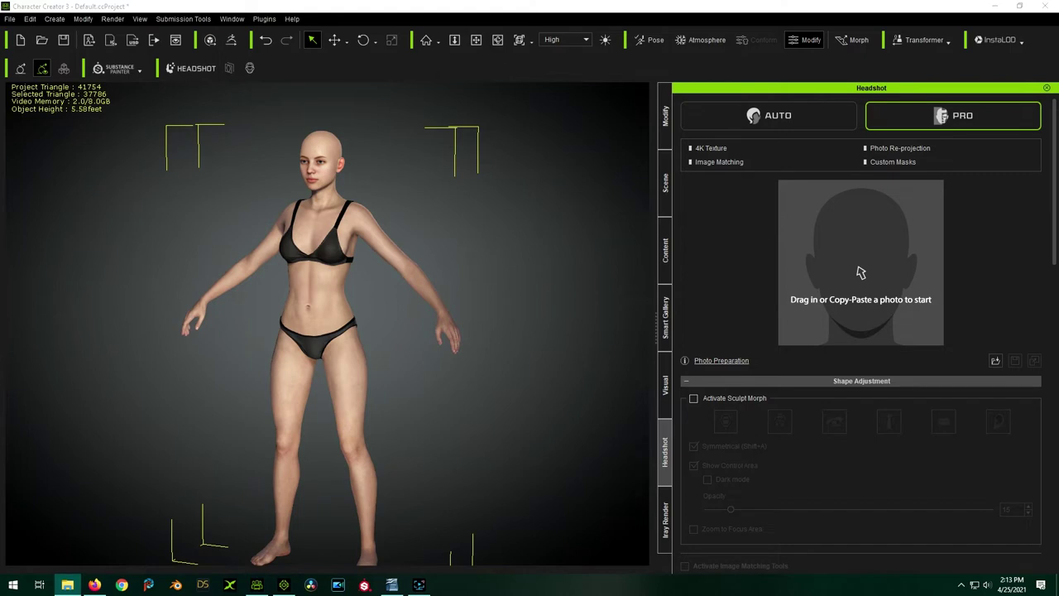
mouse_move(861, 272)
mouse_down()
mouse_move(969, 263)
mouse_move(857, 265)
mouse_up()
click(548, 207)
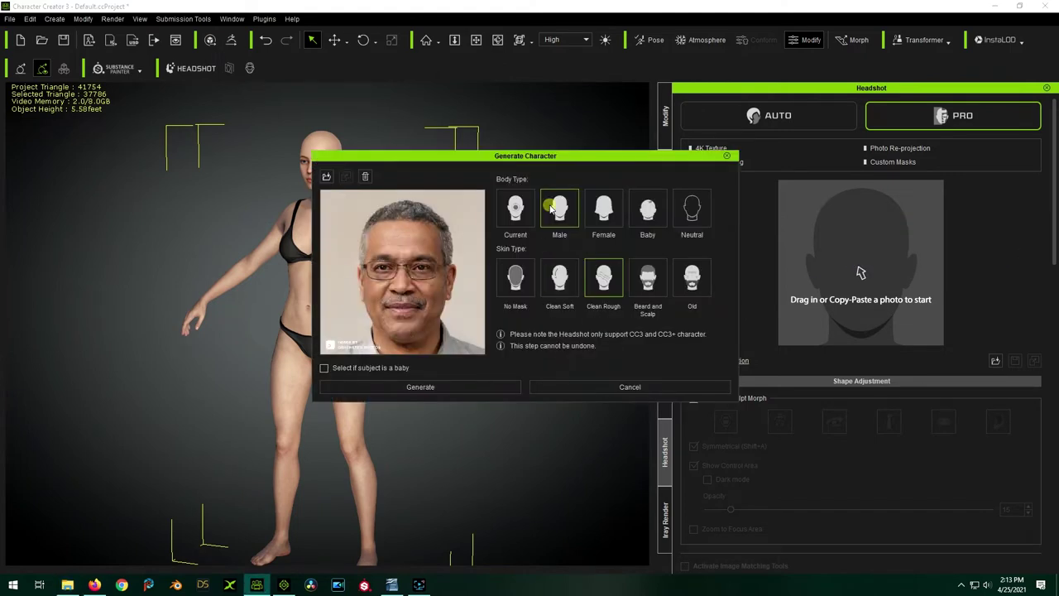
click(604, 273)
click(469, 387)
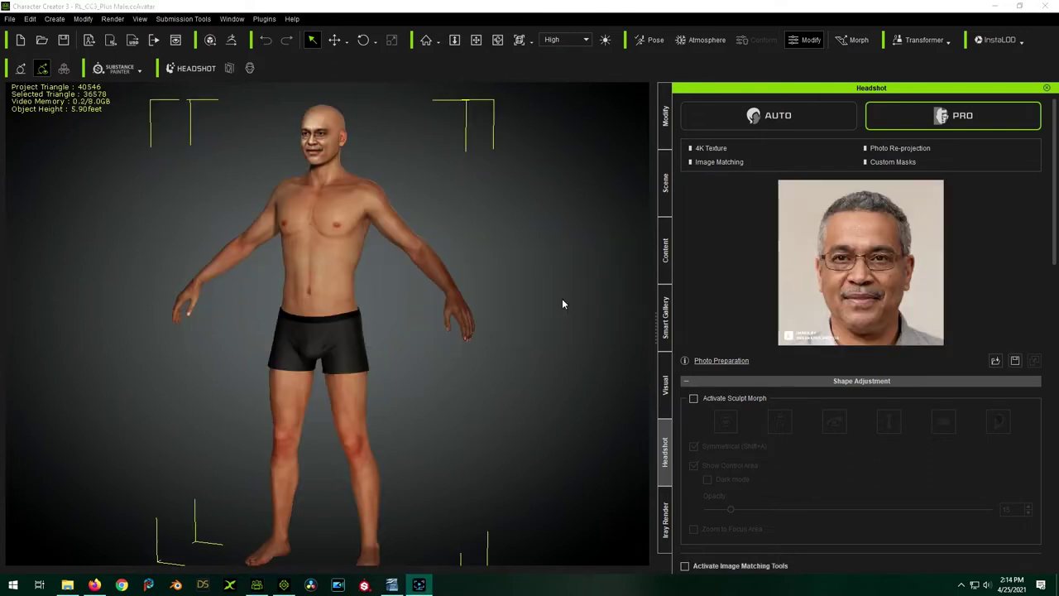
click(468, 43)
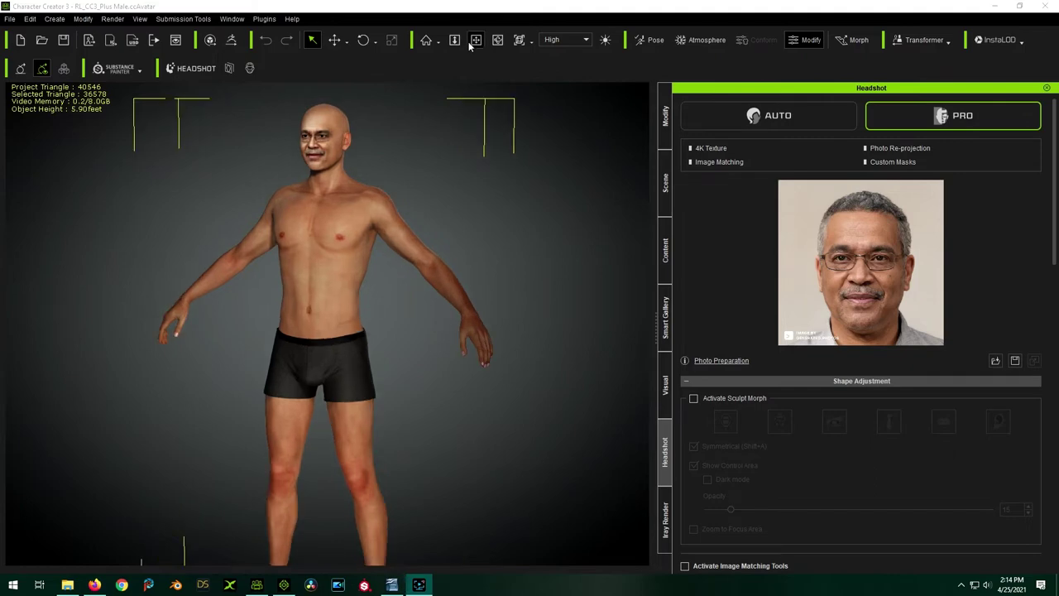
click(468, 41)
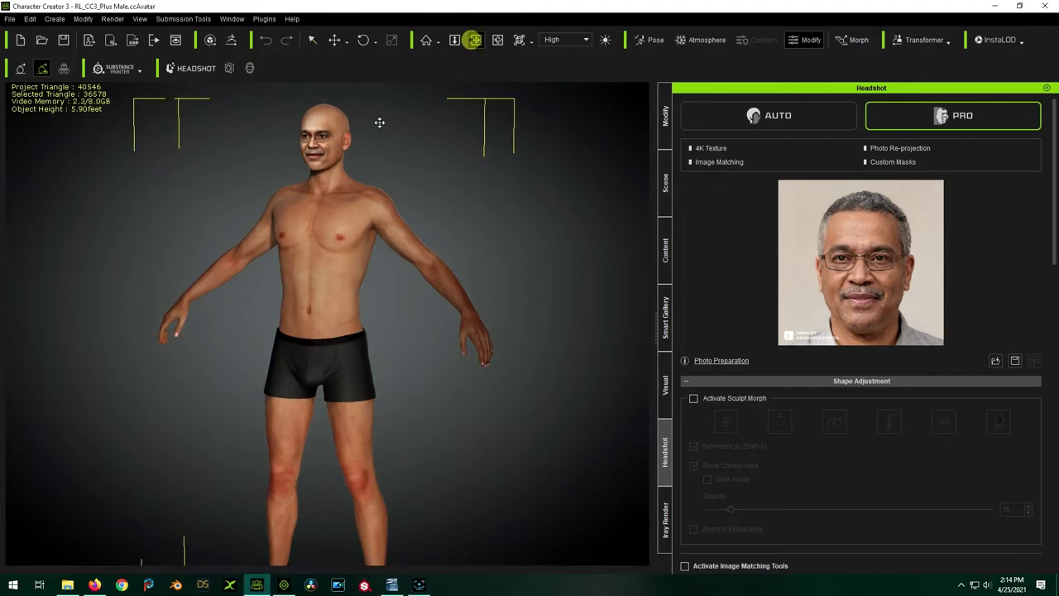
scroll(333, 139, up, 5)
scroll(333, 140, up, 5)
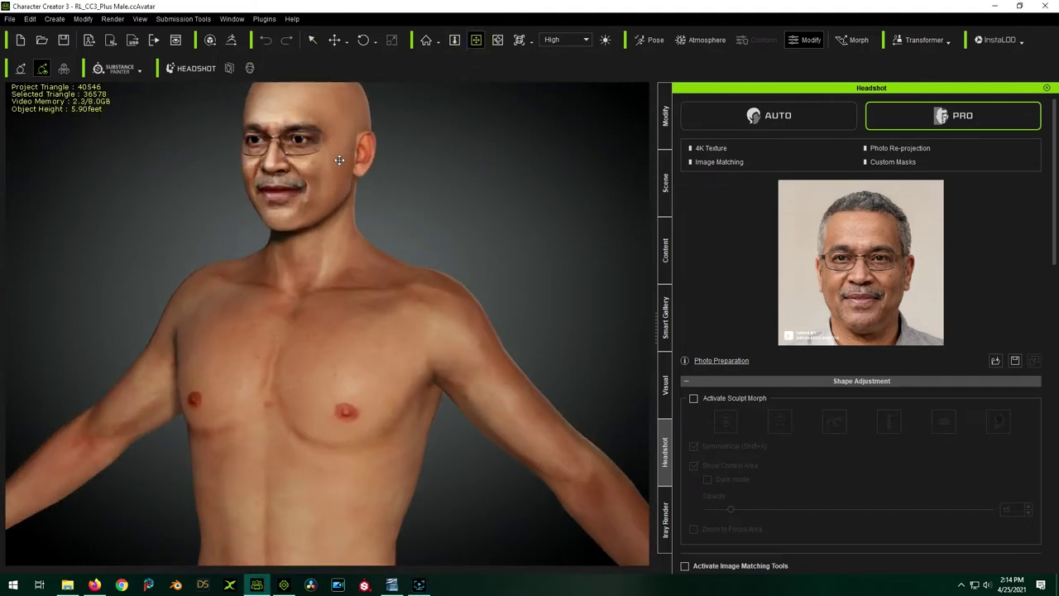
scroll(323, 283, up, 2)
drag(323, 283, 380, 290)
scroll(522, 395, up, 2)
scroll(368, 298, up, 2)
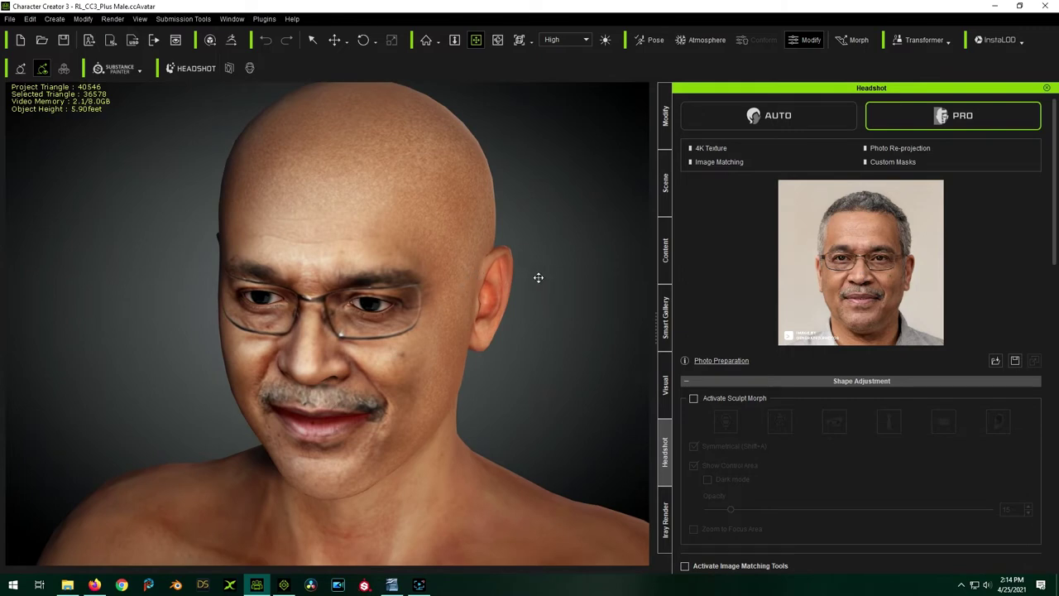
drag(538, 277, 535, 223)
drag(480, 359, 589, 340)
drag(348, 341, 410, 282)
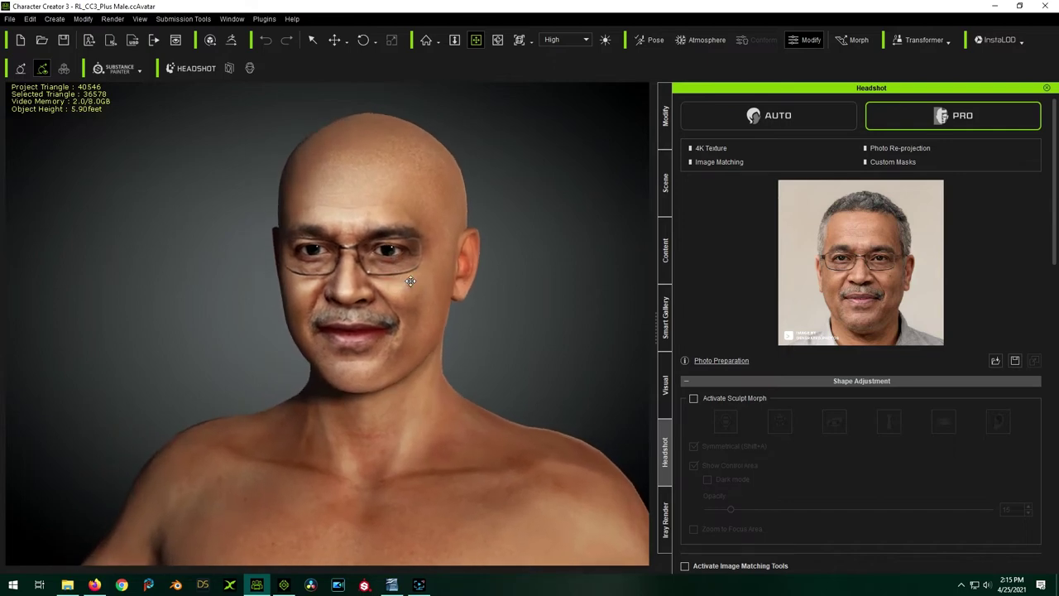
scroll(418, 175, up, 2)
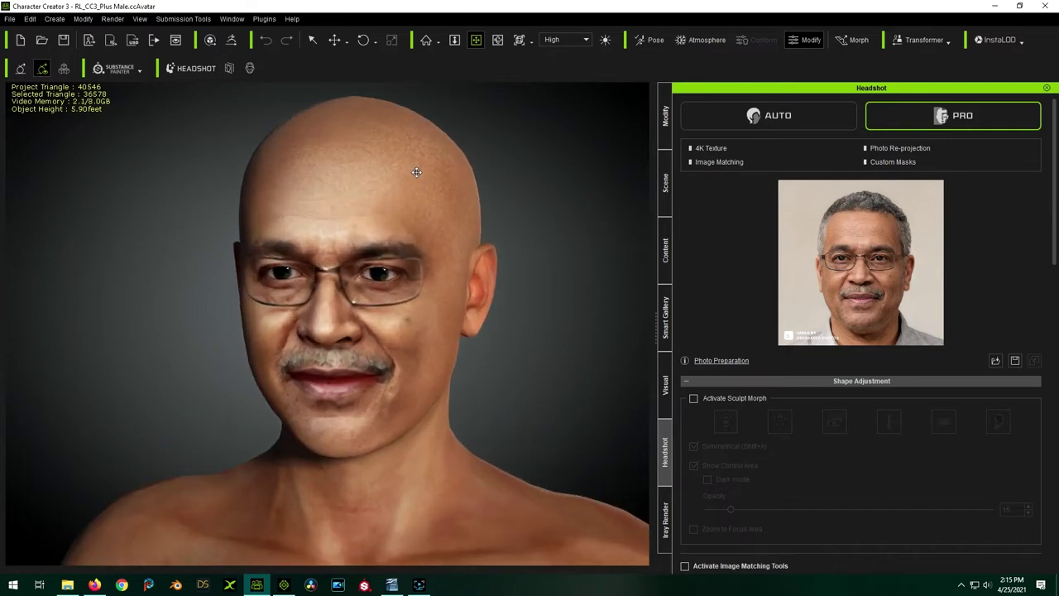
click(666, 182)
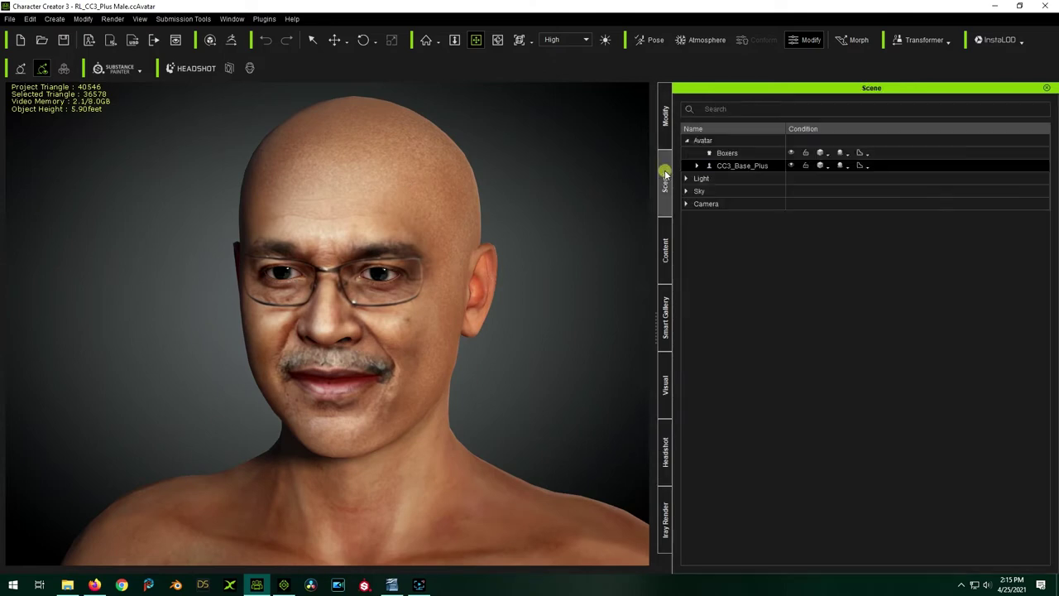
Set CC3_Base_Plus to Subdivision, raising the triangle count from 40546 to 146644.
click(863, 166)
click(892, 210)
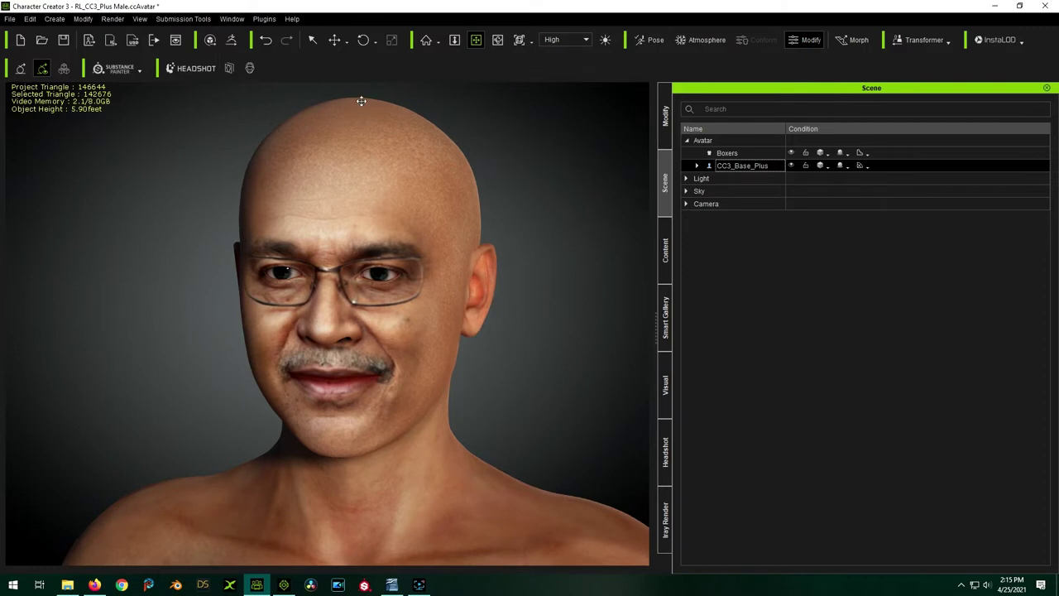
scroll(419, 171, up, 2)
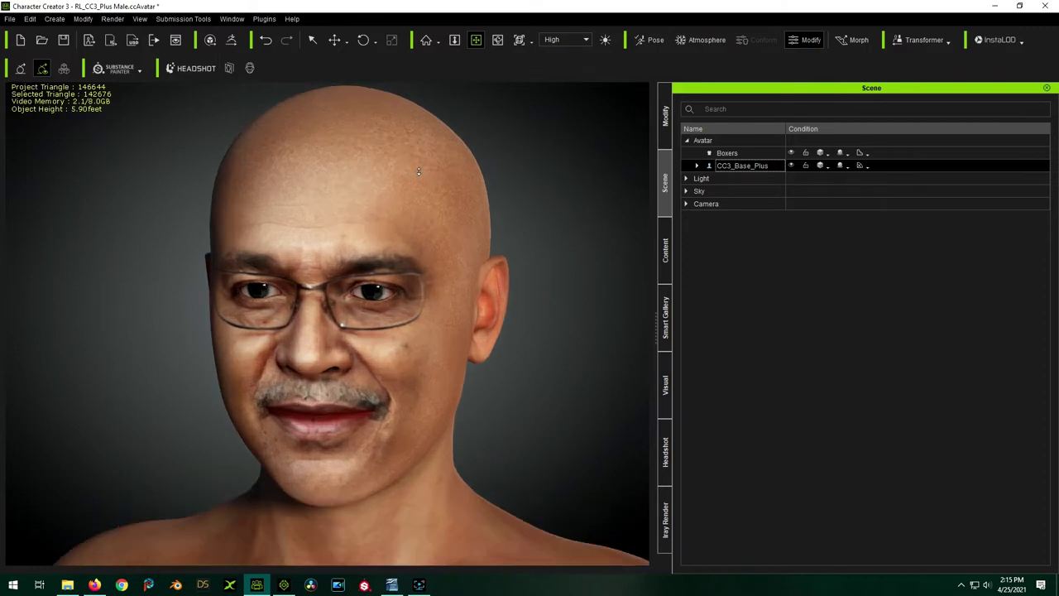
scroll(404, 197, down, 2)
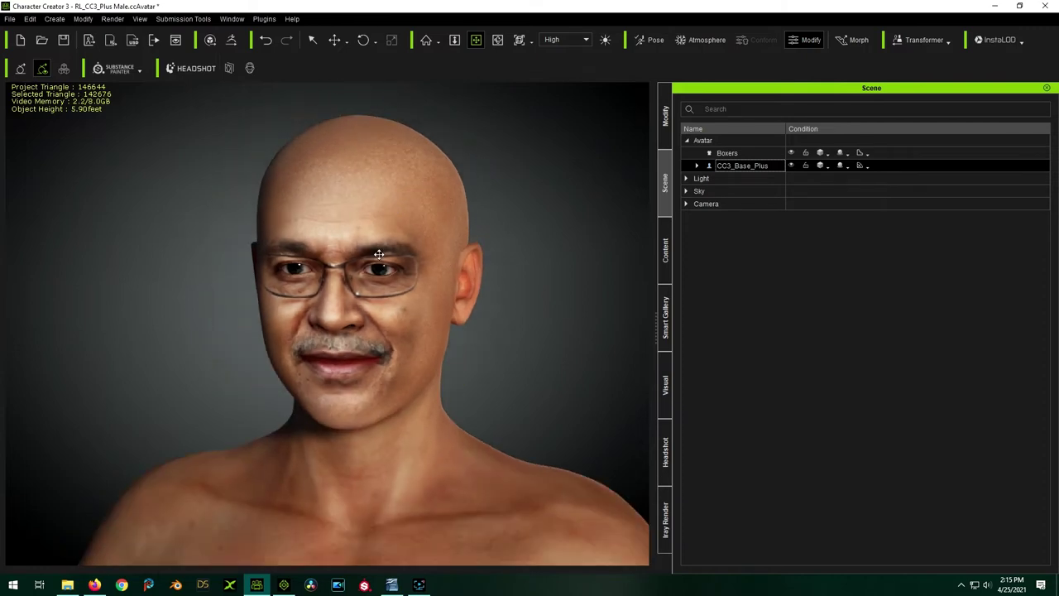
scroll(337, 249, down, 2)
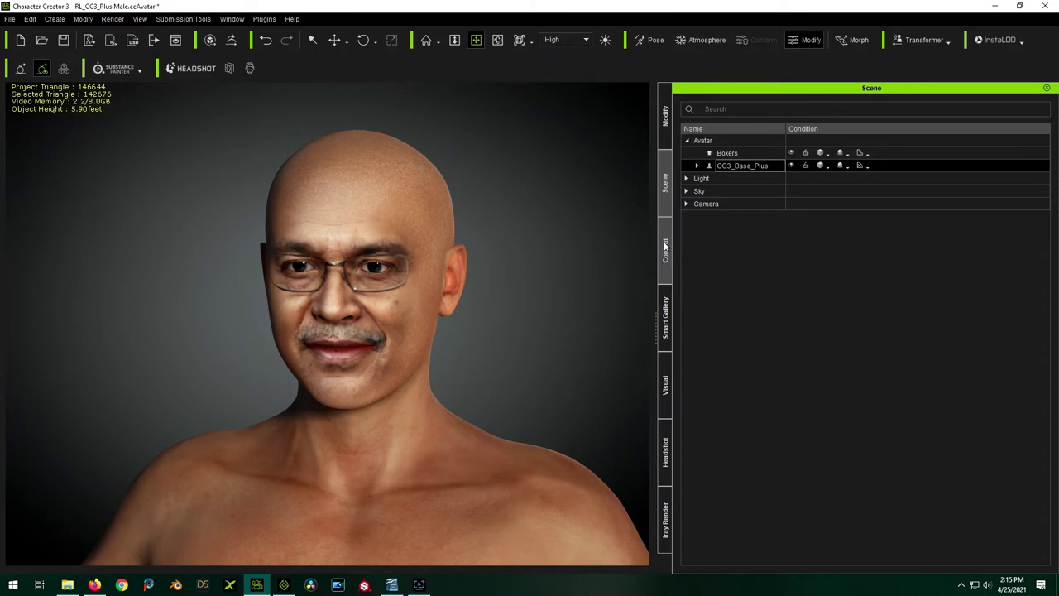
Search the Smart Gallery for 'african' and apply the Male African skin with its textures.
click(665, 312)
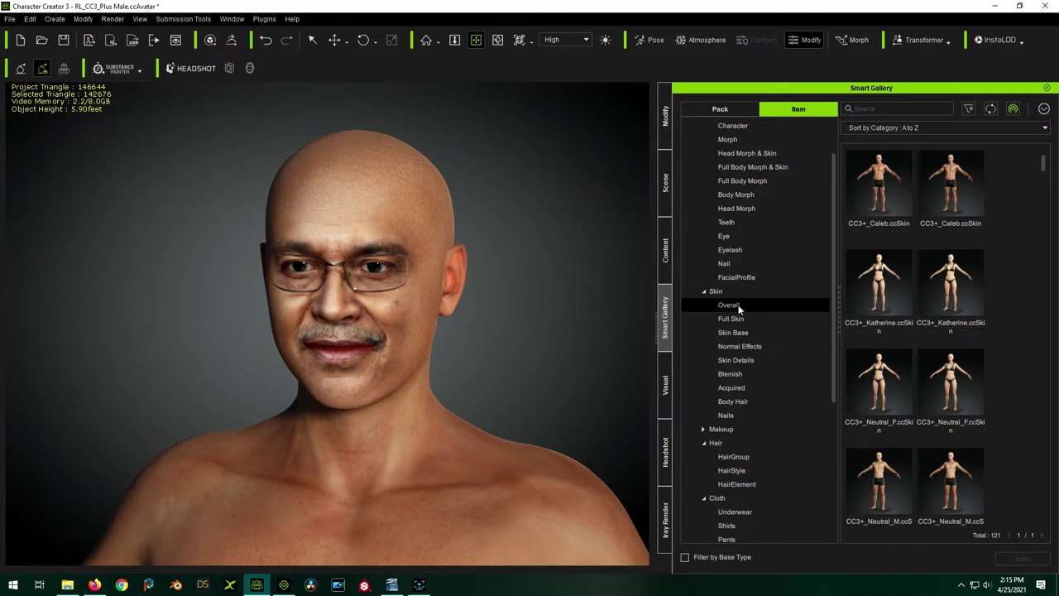
click(879, 108)
text(african)
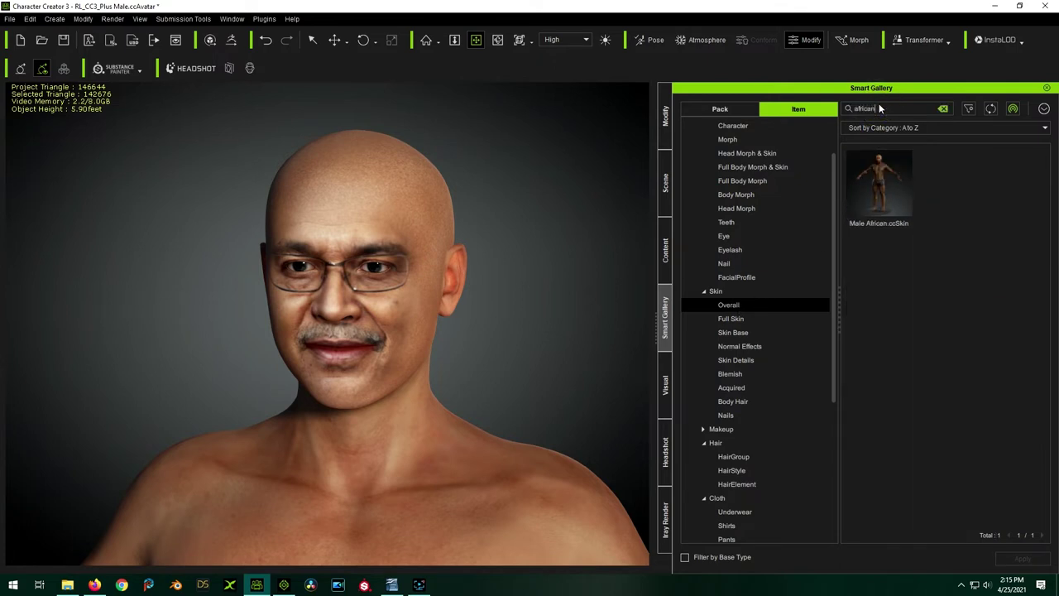
double_click(880, 191)
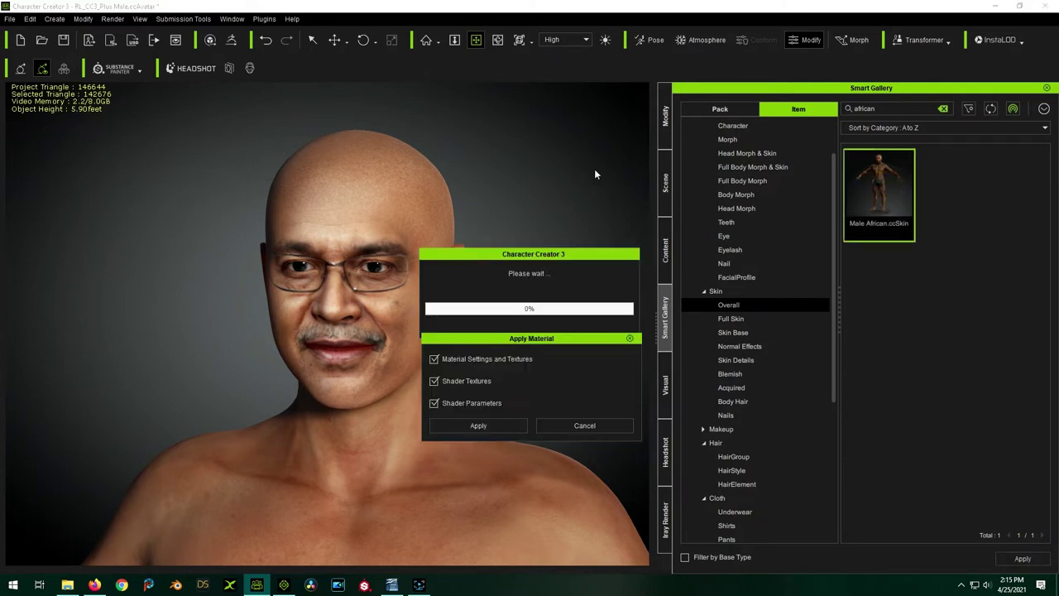
click(501, 429)
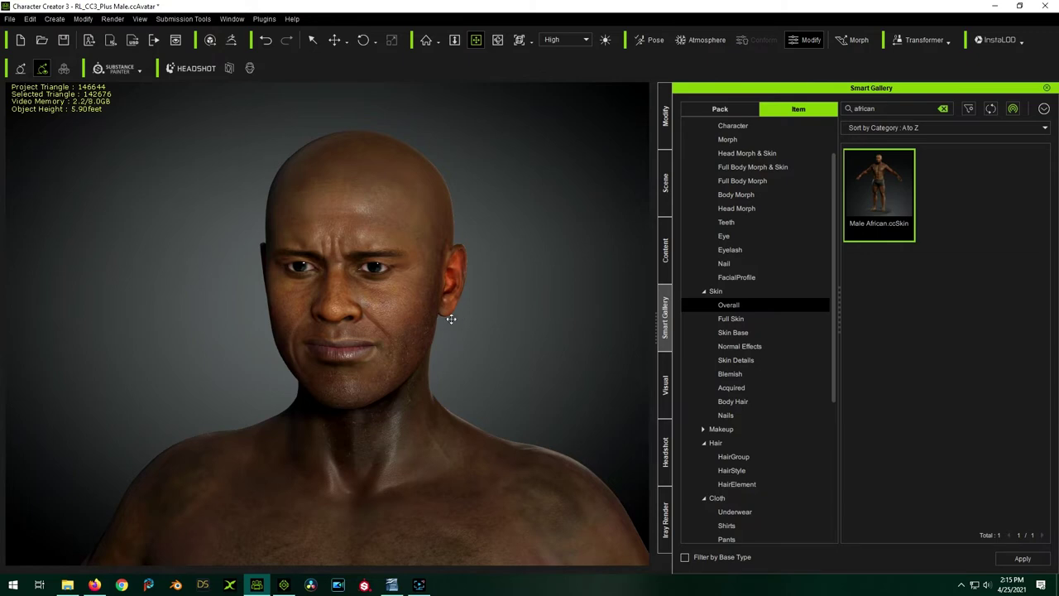
mouse_move(521, 314)
mouse_down()
mouse_move(341, 342)
mouse_move(527, 317)
mouse_move(553, 333)
mouse_move(505, 323)
mouse_up()
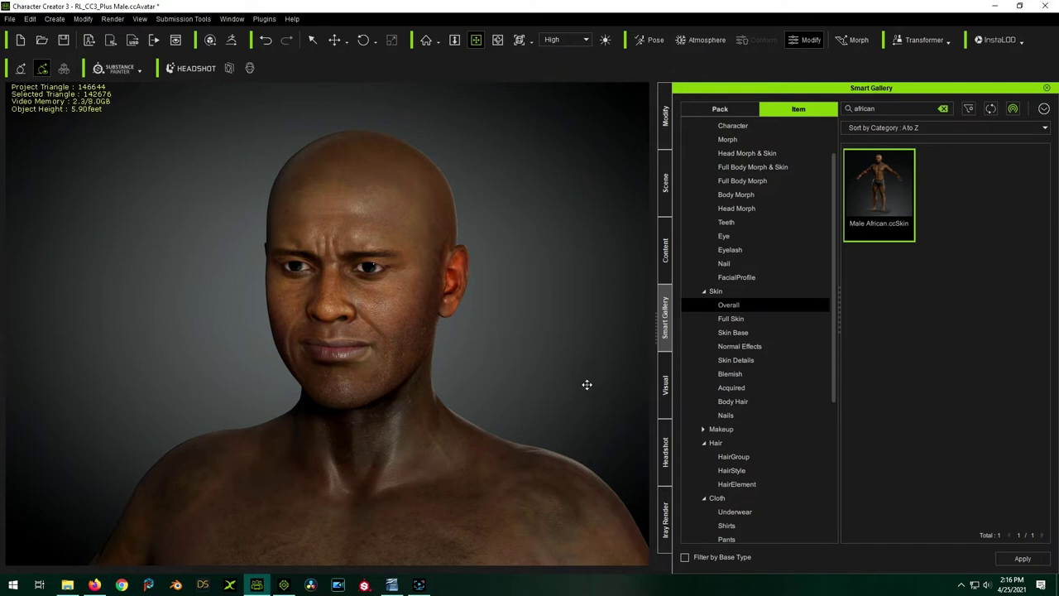
click(728, 319)
Search 'old' and apply the Male Old skin preset for aged, wrinkled skin.
double_click(894, 108)
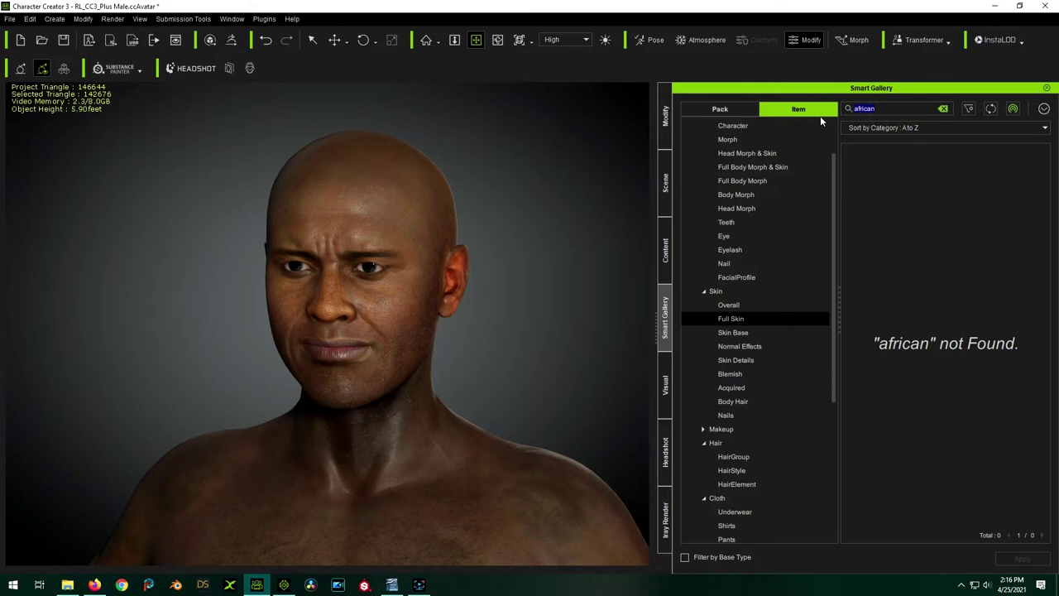
text(old)
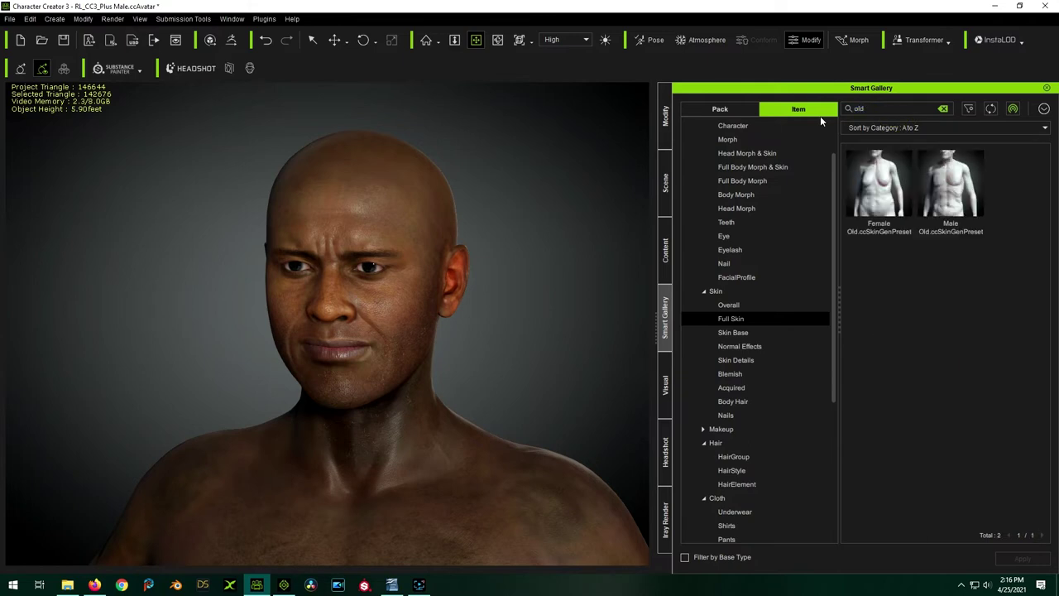
double_click(960, 193)
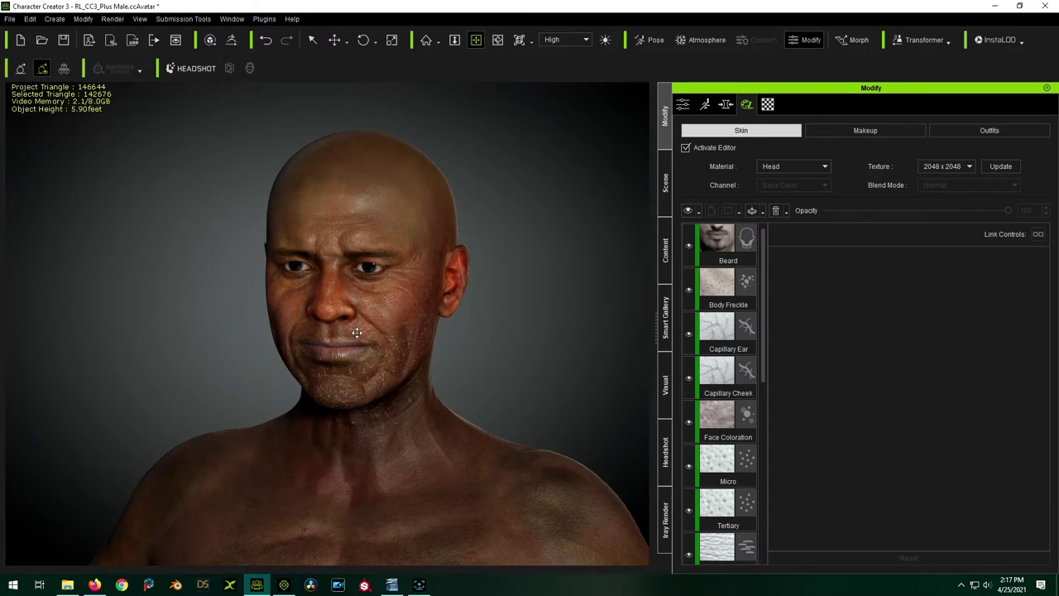
Check the head's profile, then delete the Beard layer from the head's SkinGen layers.
scroll(392, 356, up, 2)
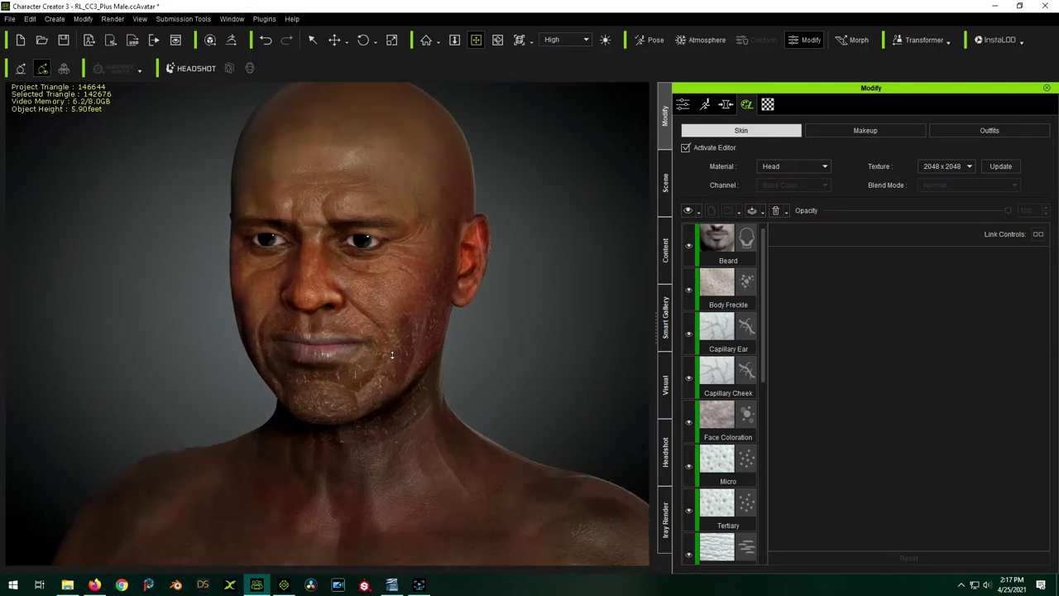
right_drag(442, 370, 451, 348)
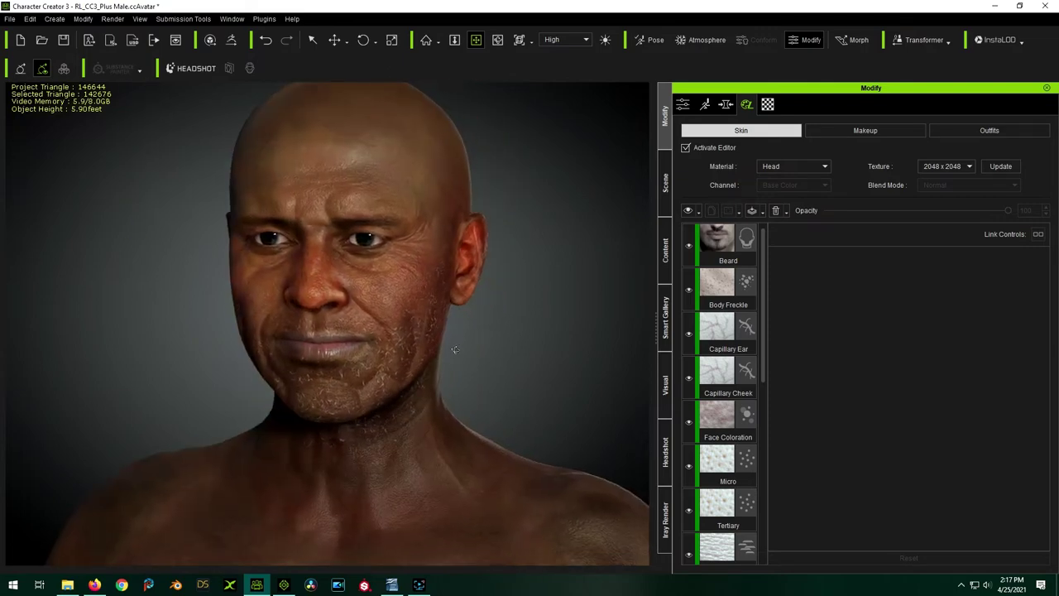
scroll(421, 364, down, 3)
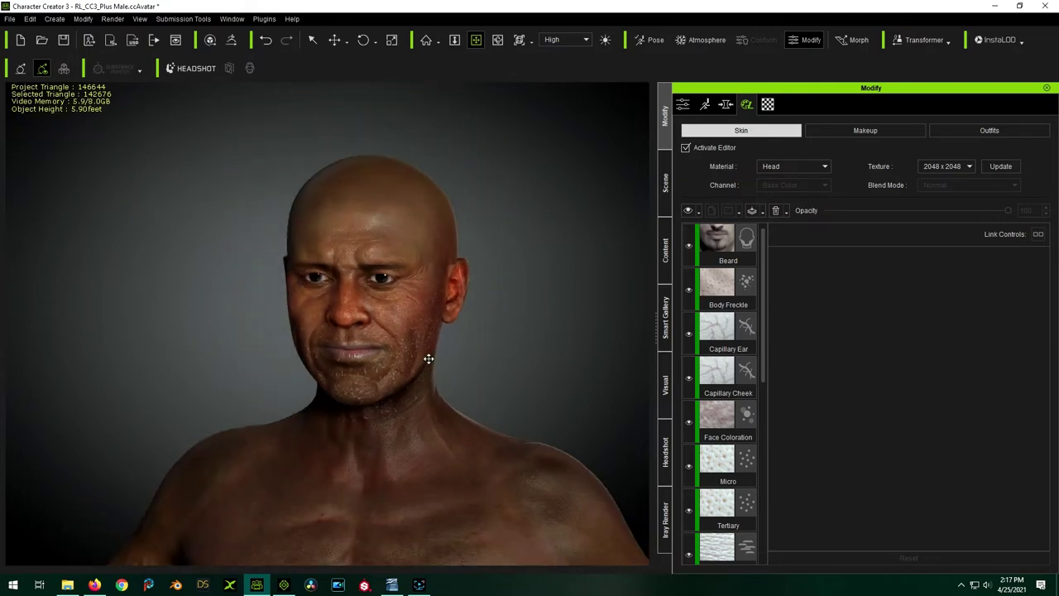
scroll(452, 327, up, 3)
right_drag(492, 357, 385, 365)
click(727, 247)
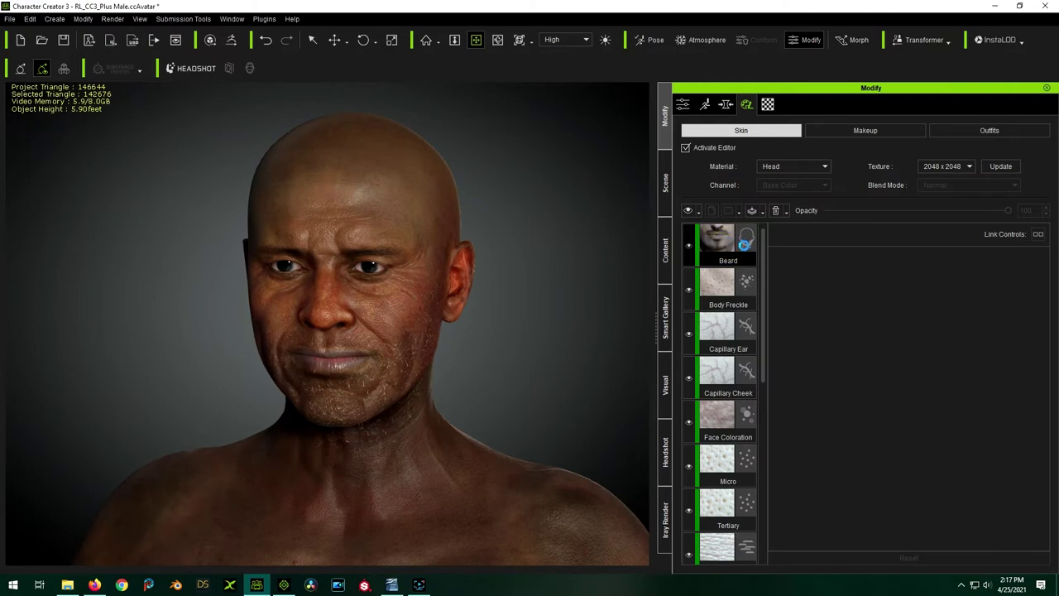
click(775, 211)
click(792, 224)
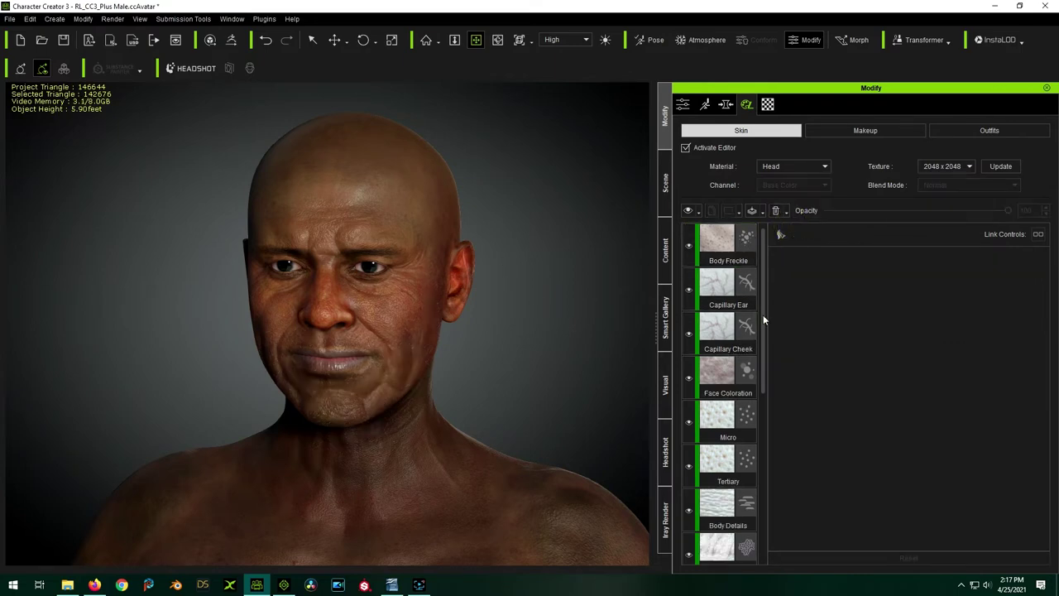
Select the Skin Base layer and scroll through its resource maps and texture settings.
drag(763, 314, 766, 451)
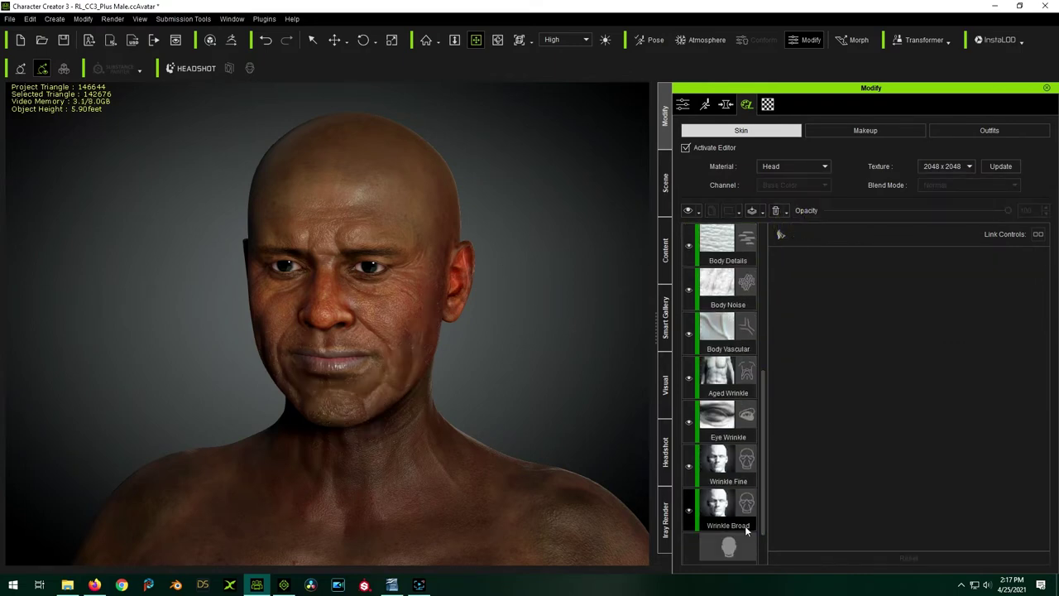
click(728, 547)
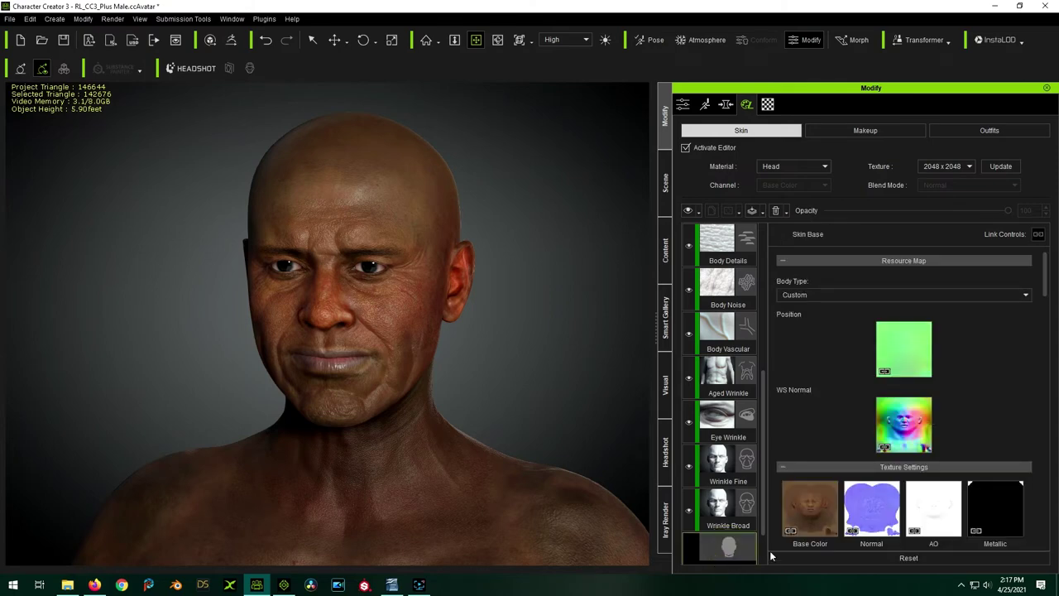
scroll(767, 545, down, 1)
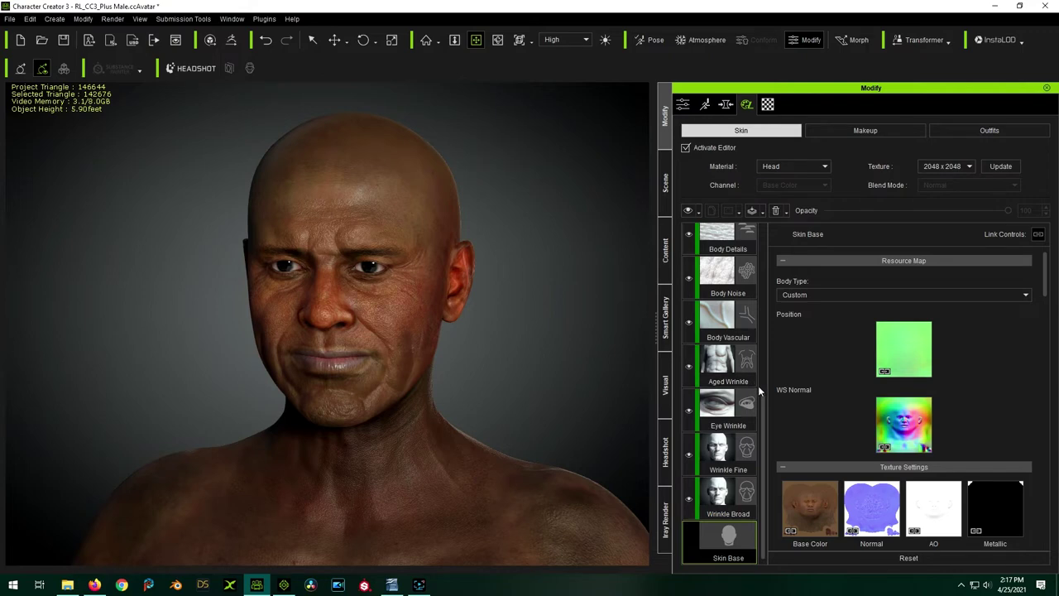
drag(764, 404, 762, 339)
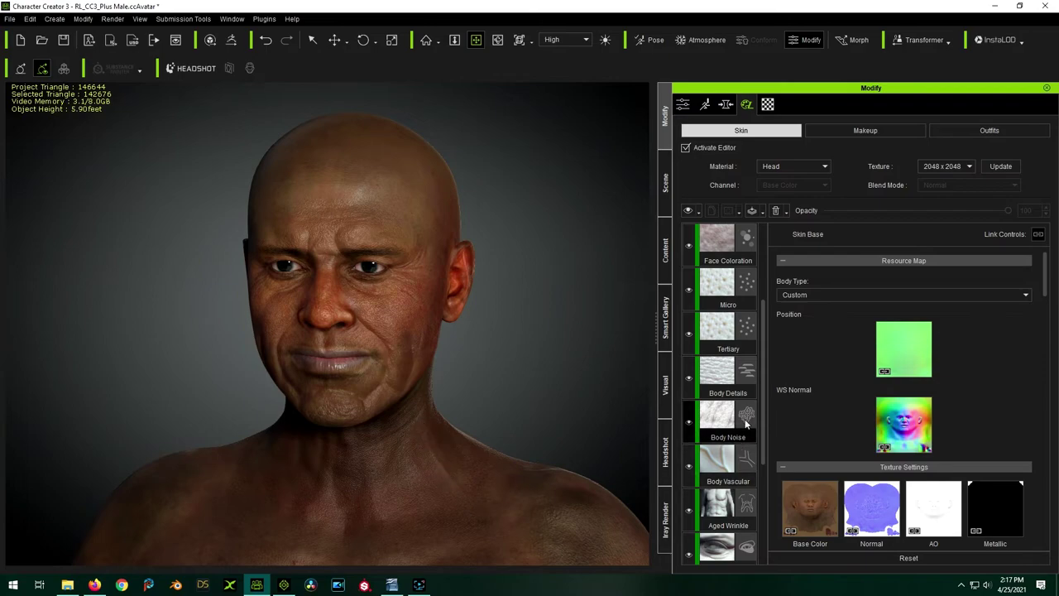
scroll(408, 483, up, 8)
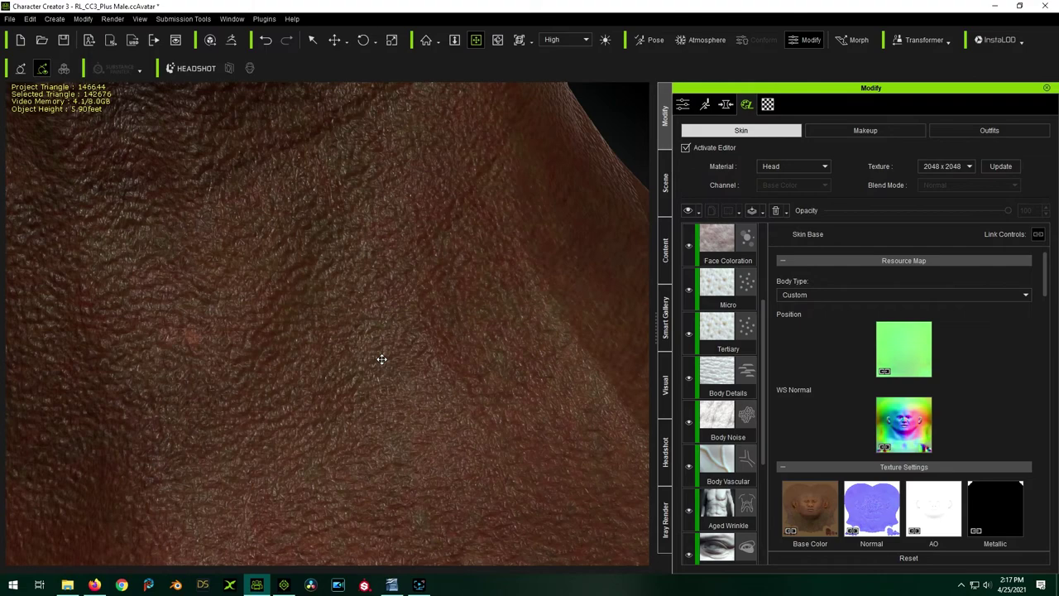
scroll(382, 359, down, 8)
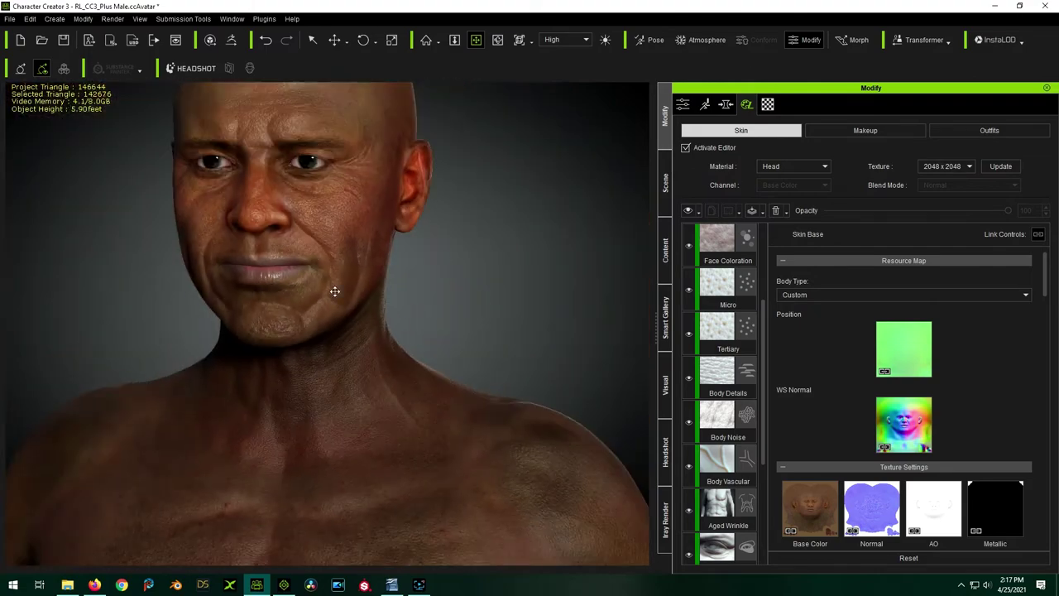
scroll(327, 211, down, 6)
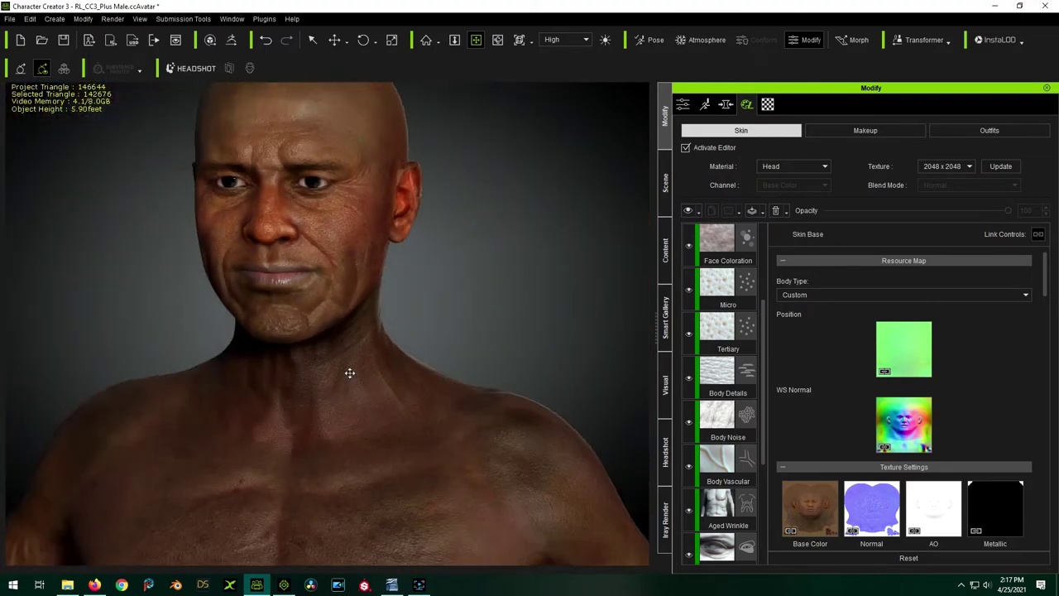
View the head and shoulders from the front to inspect the aged, stubble-free skin.
right_drag(364, 409, 638, 373)
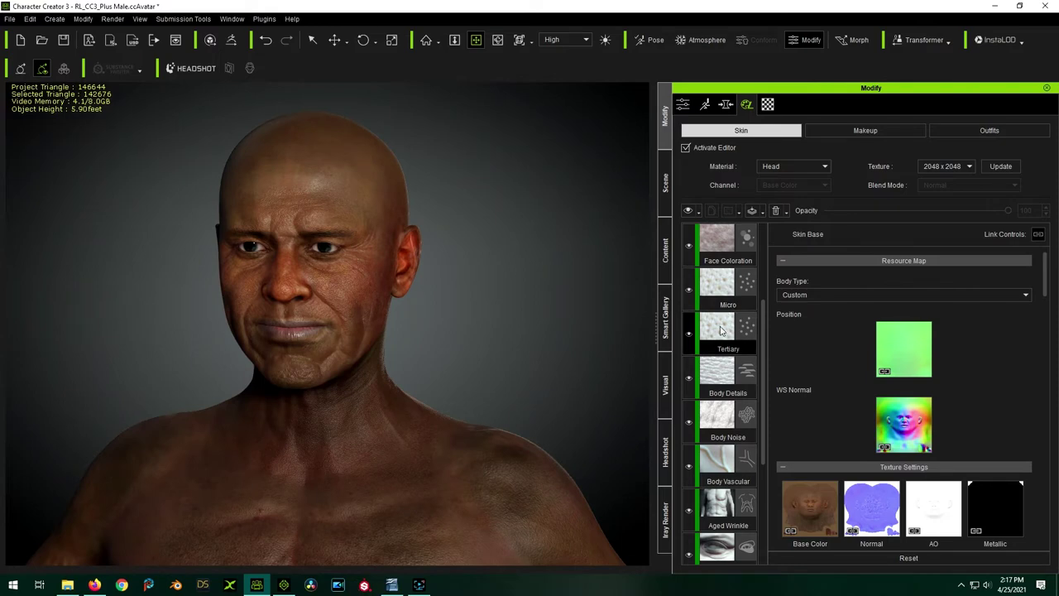
drag(762, 335, 763, 265)
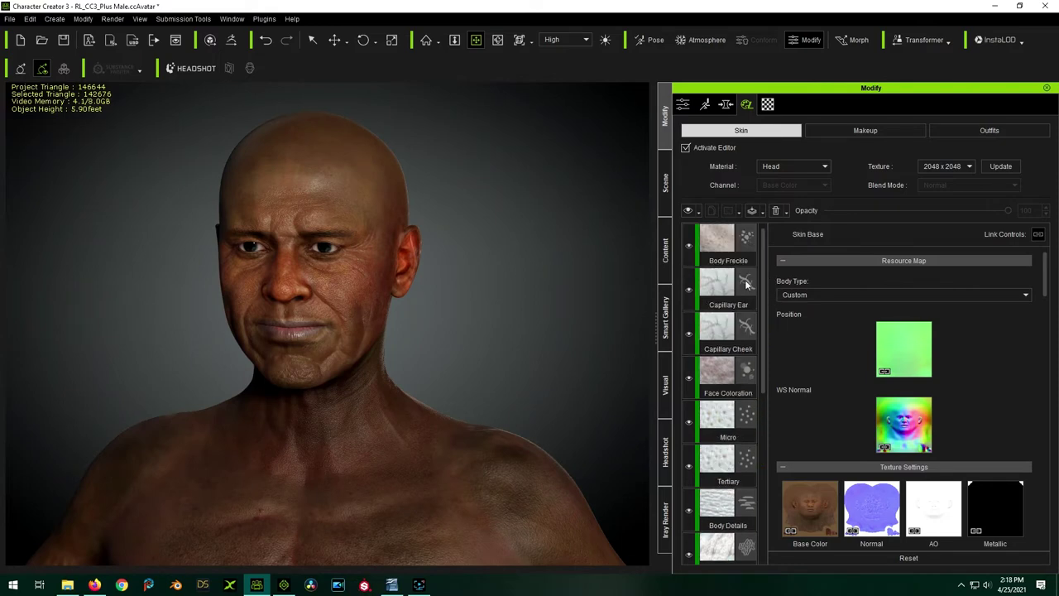
scroll(366, 282, up, 6)
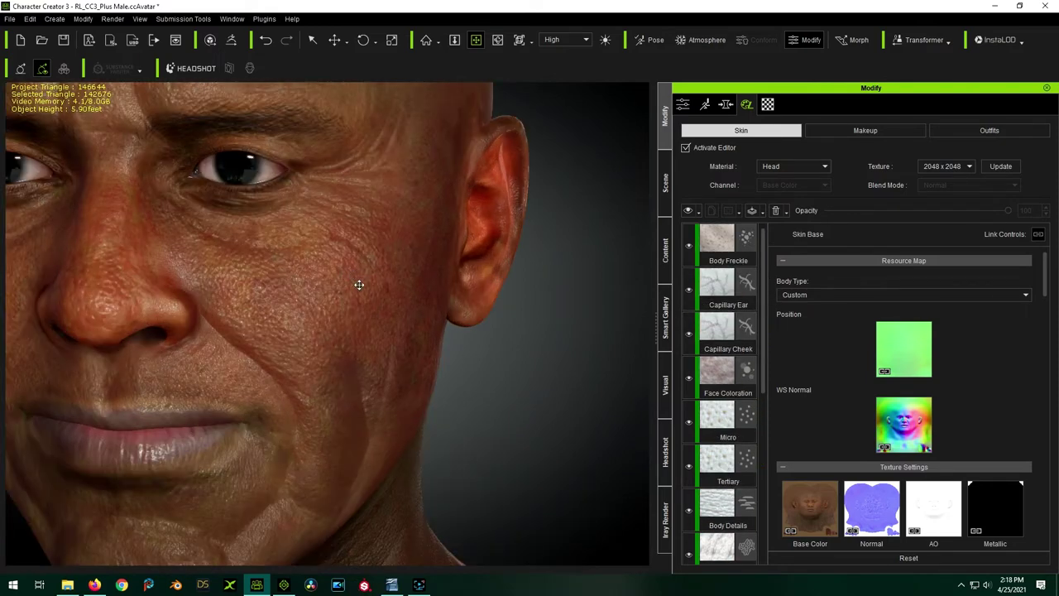
scroll(358, 288, down, 7)
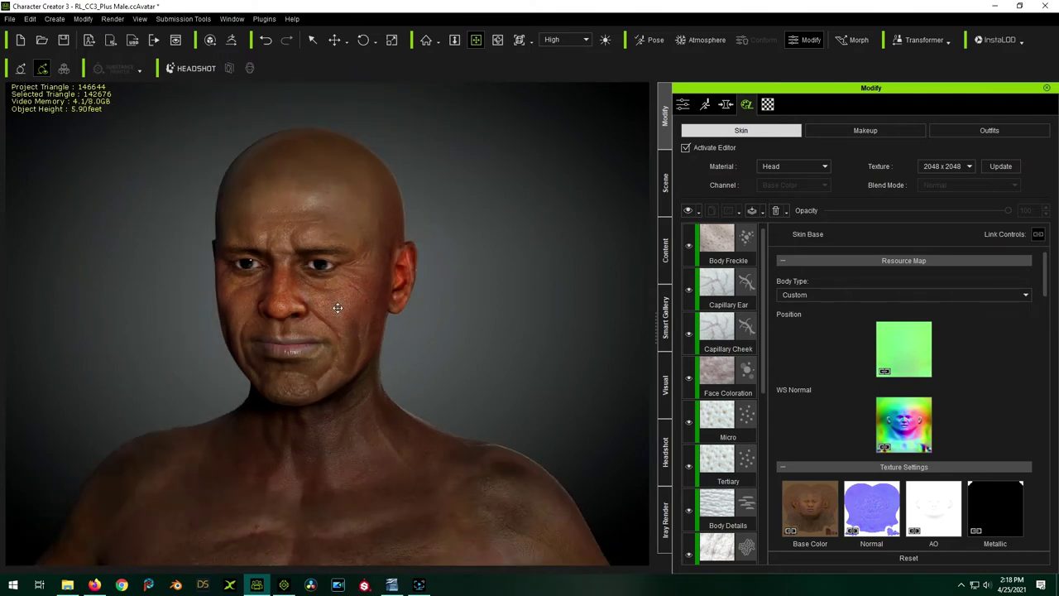
scroll(537, 575, up, 6)
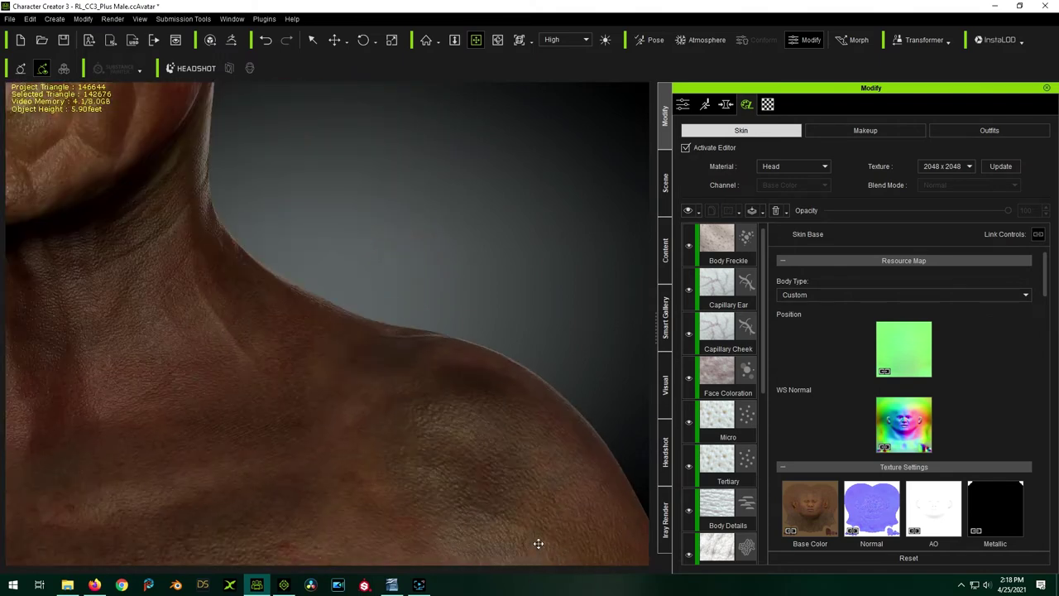
scroll(530, 505, down, 6)
right_drag(480, 272, 373, 402)
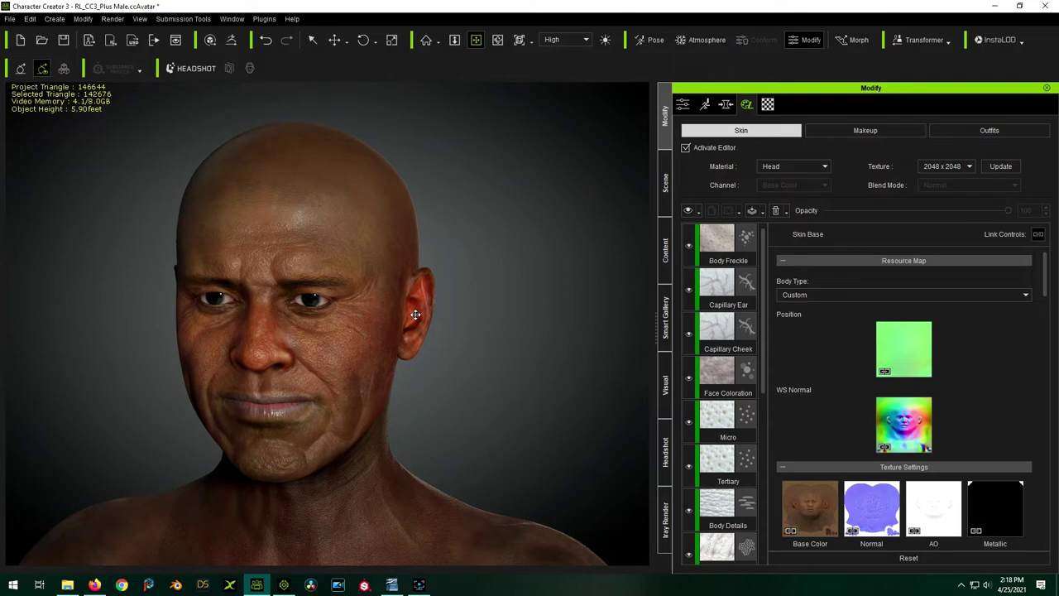
scroll(437, 192, down, 1)
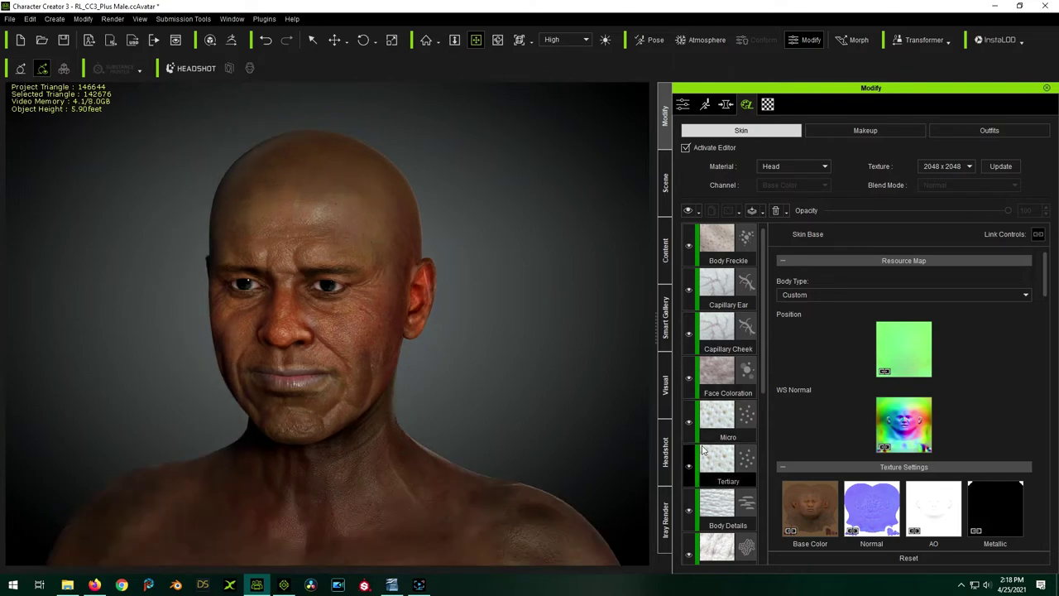
scroll(720, 488, down, 3)
scroll(833, 427, down, 3)
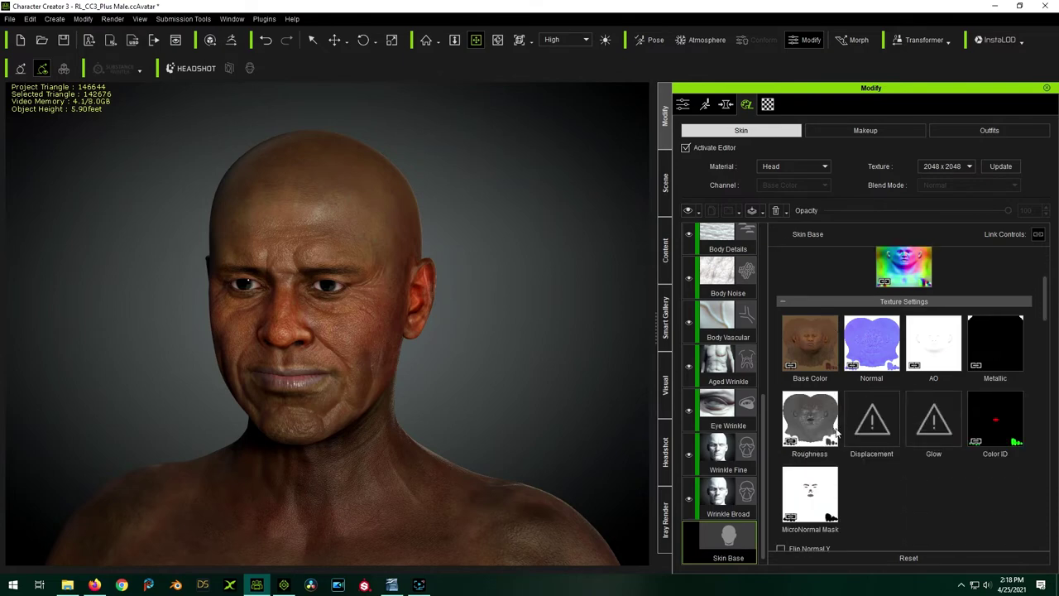
scroll(860, 441, down, 3)
scroll(861, 440, down, 1)
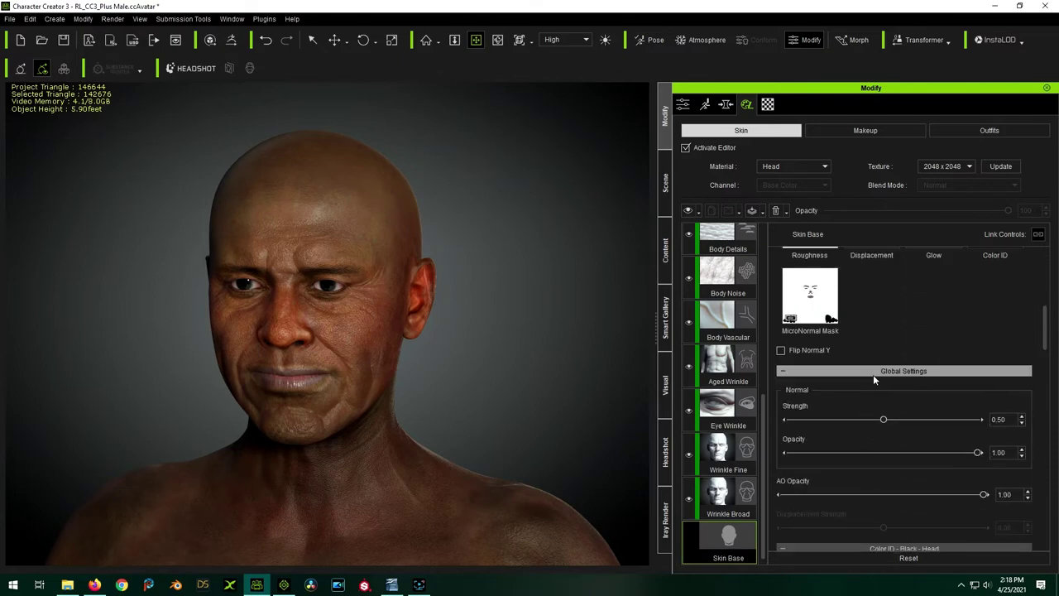
scroll(873, 380, down, 3)
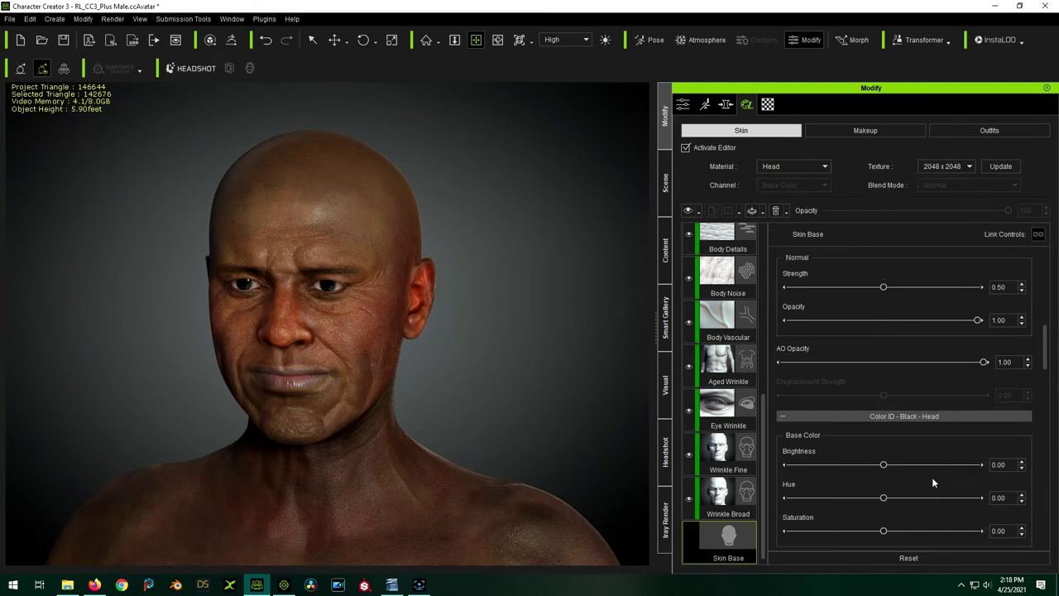
double_click(1011, 466)
text(-0.05)
key(Return)
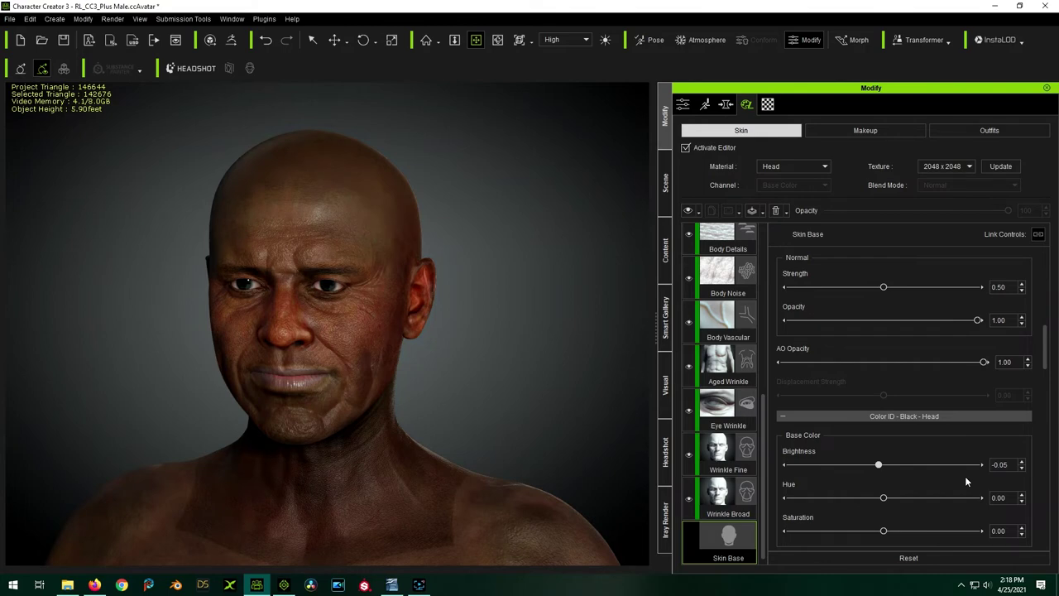
scroll(320, 185, down, 3)
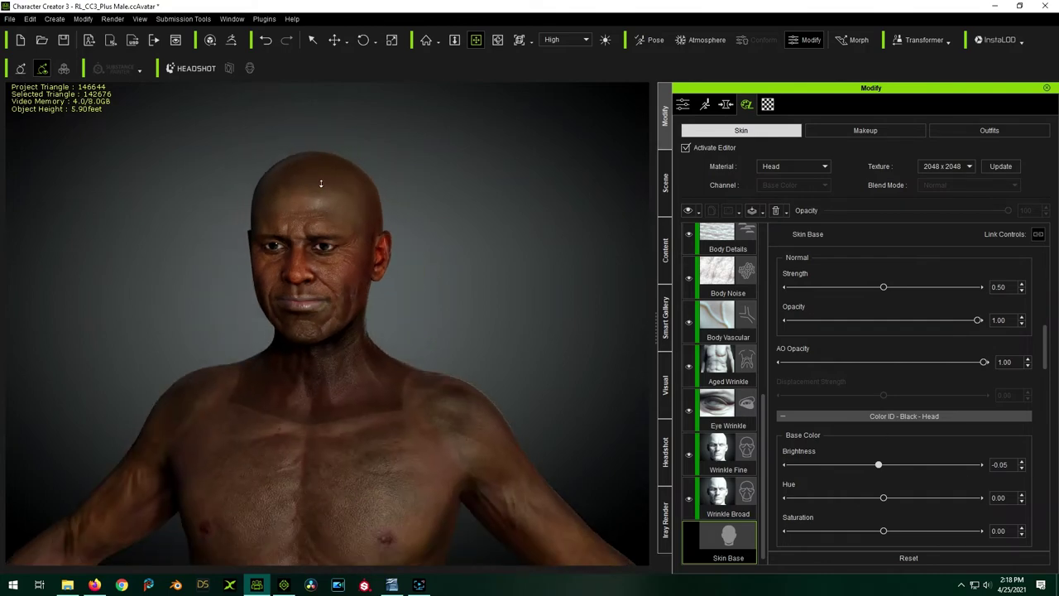
scroll(321, 183, up, 2)
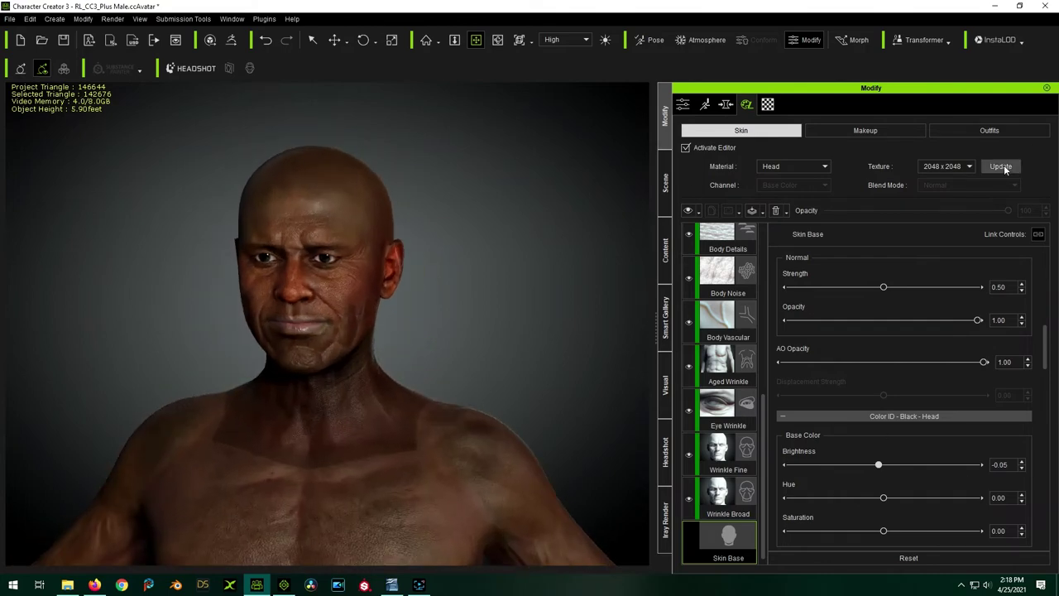
click(1001, 166)
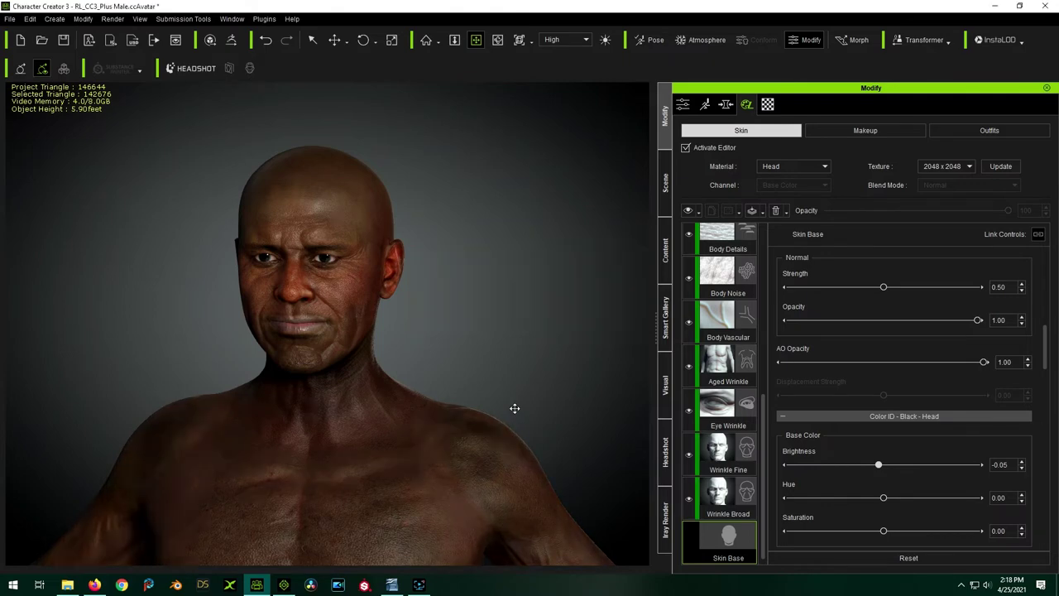
right_drag(497, 268, 399, 383)
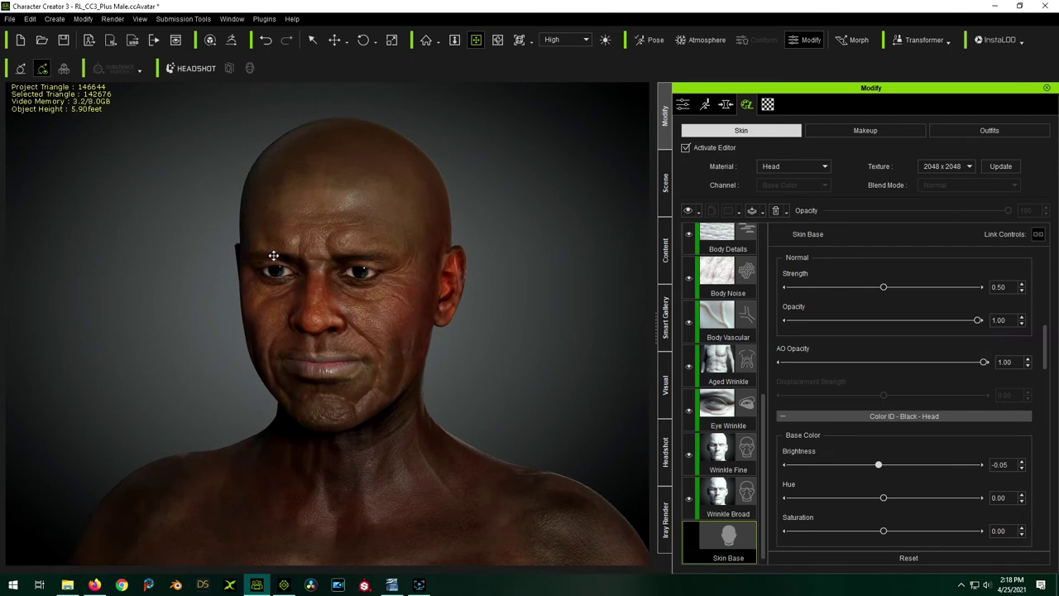
scroll(372, 218, up, 3)
scroll(371, 220, up, 2)
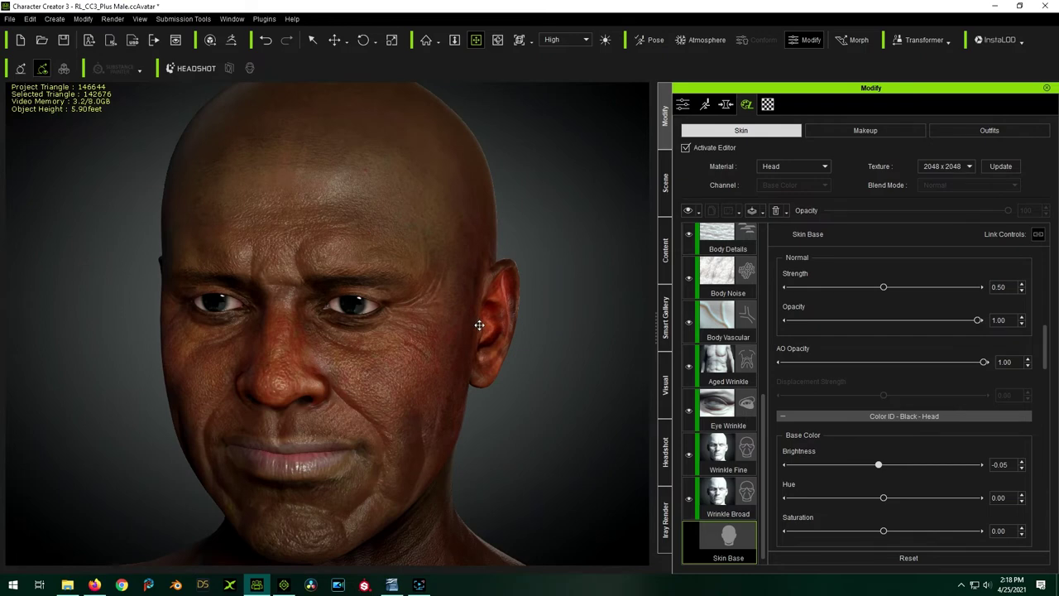
right_drag(487, 331, 165, 327)
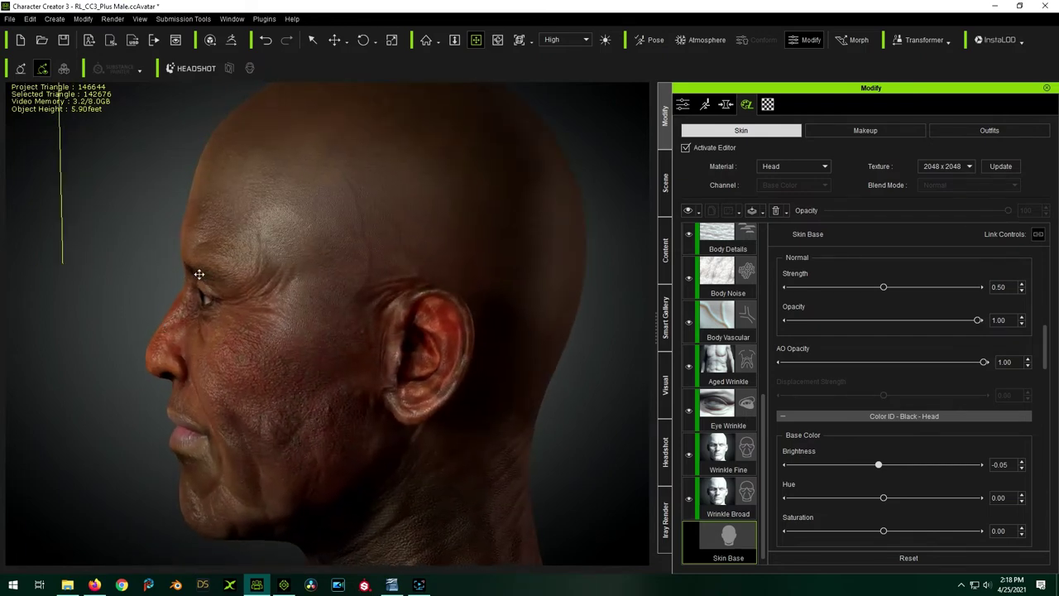
right_drag(203, 368, 307, 348)
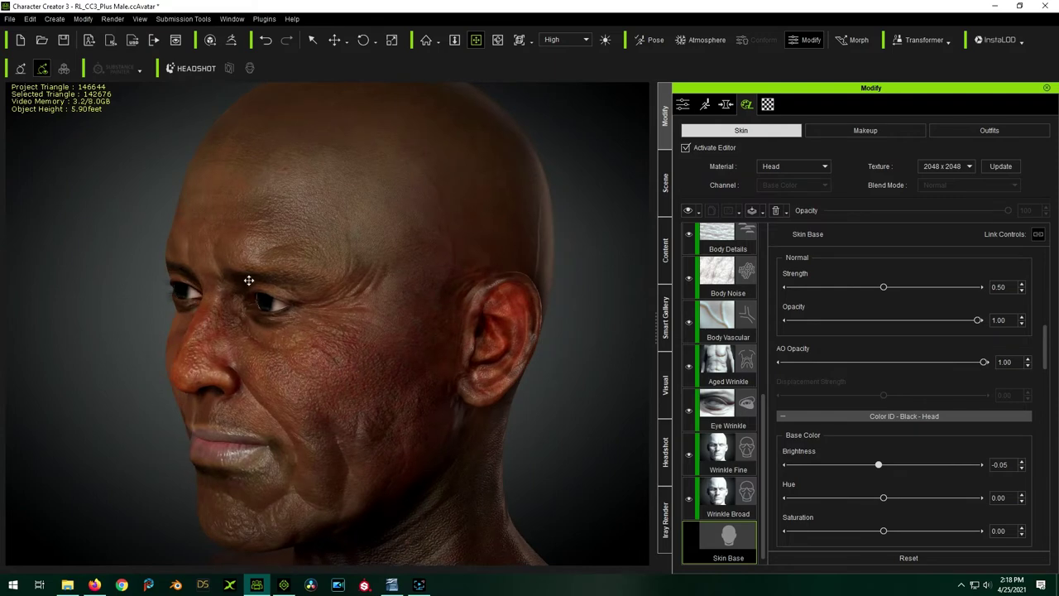
right_drag(333, 284, 228, 295)
right_drag(175, 274, 485, 308)
scroll(435, 247, down, 3)
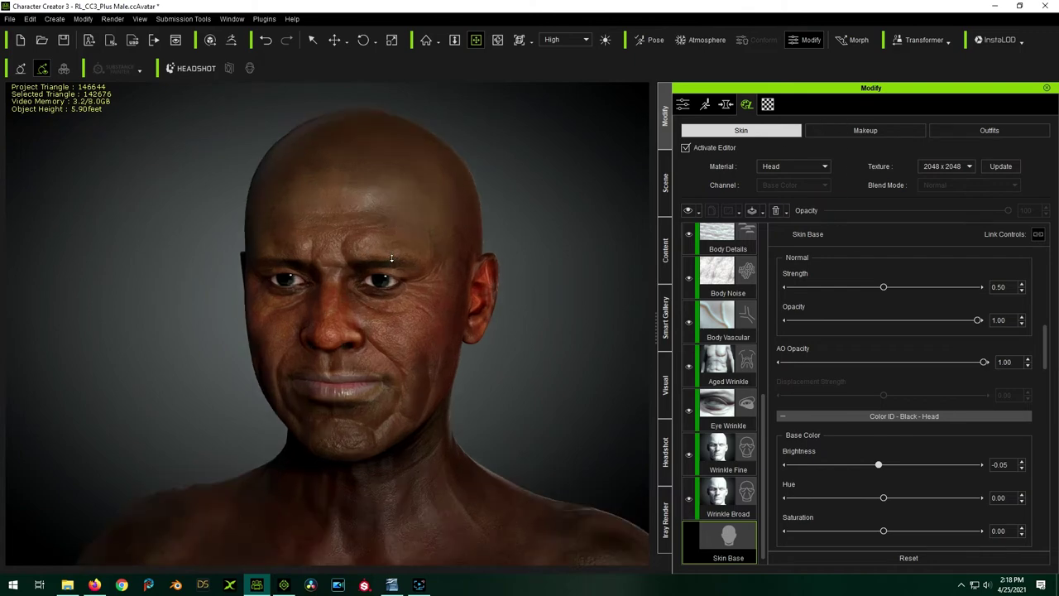
Delete the Eyebrow layer from the head's Makeup layers.
click(865, 131)
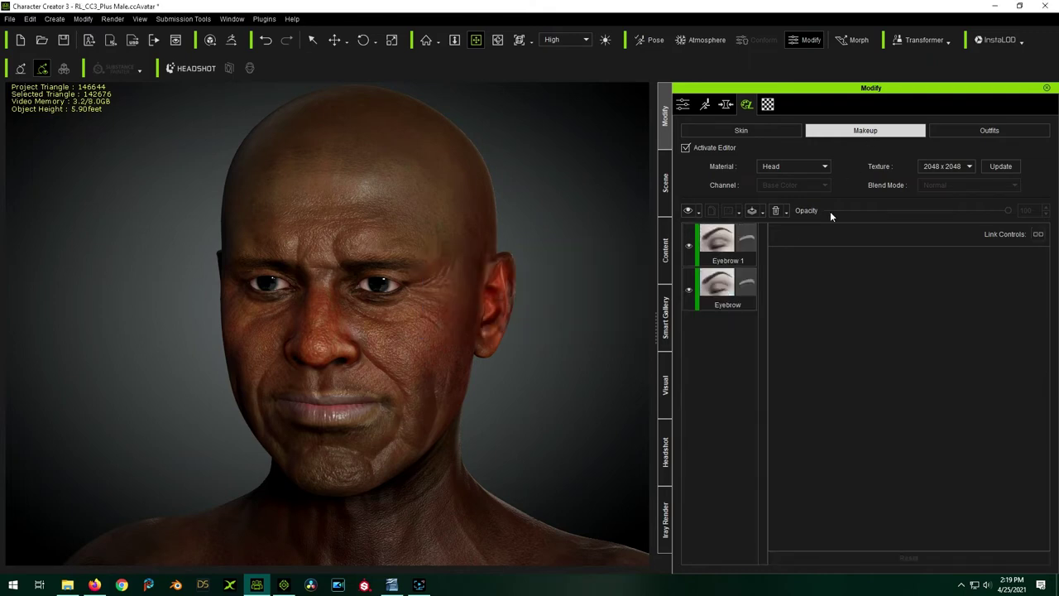
click(717, 288)
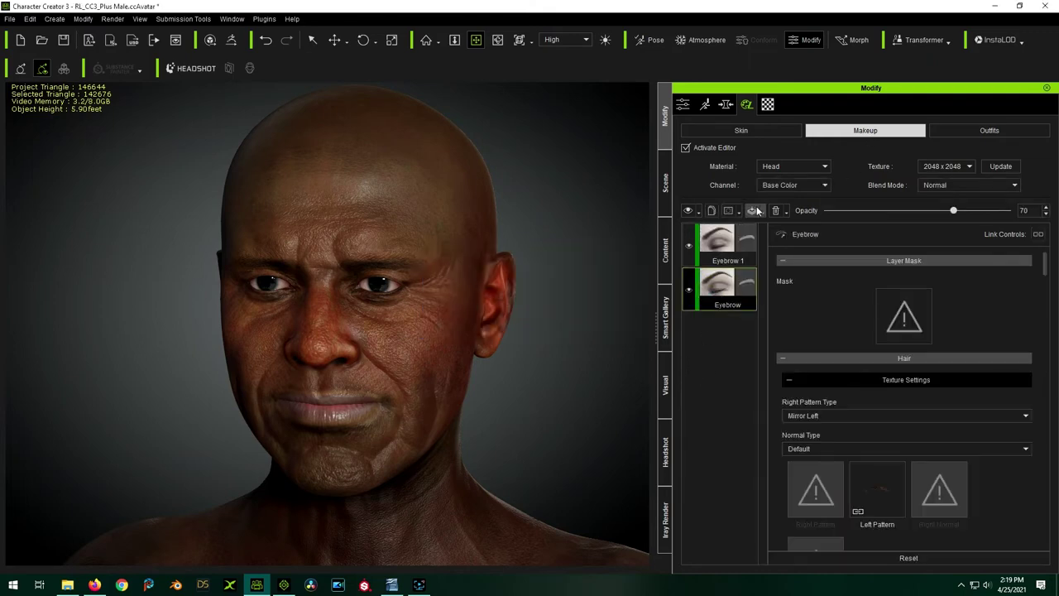
click(757, 211)
click(782, 227)
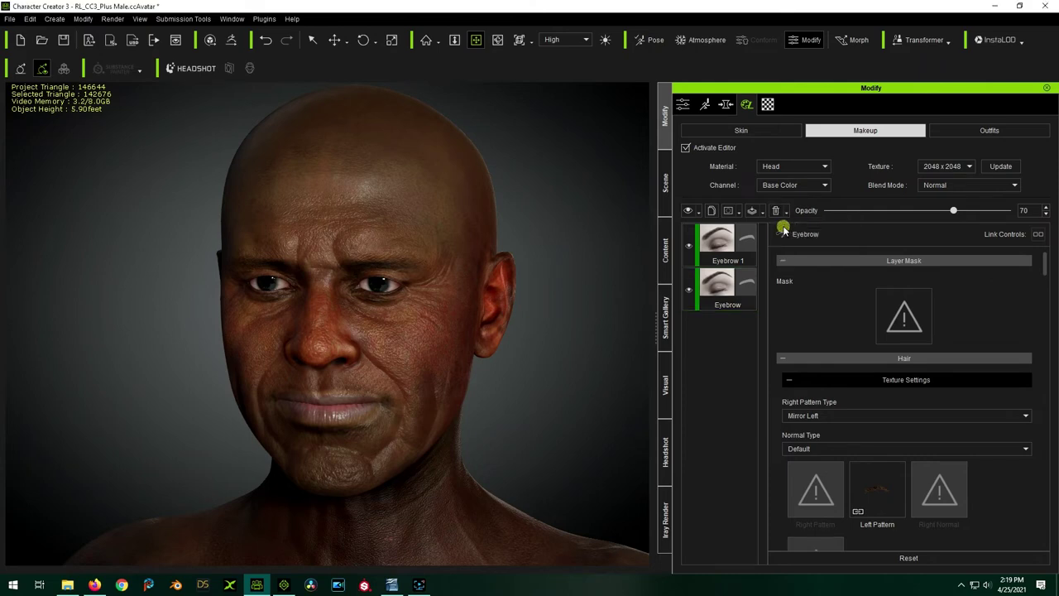
Remove the remaining Eyebrow 1 layer using the Current Material delete option.
click(709, 243)
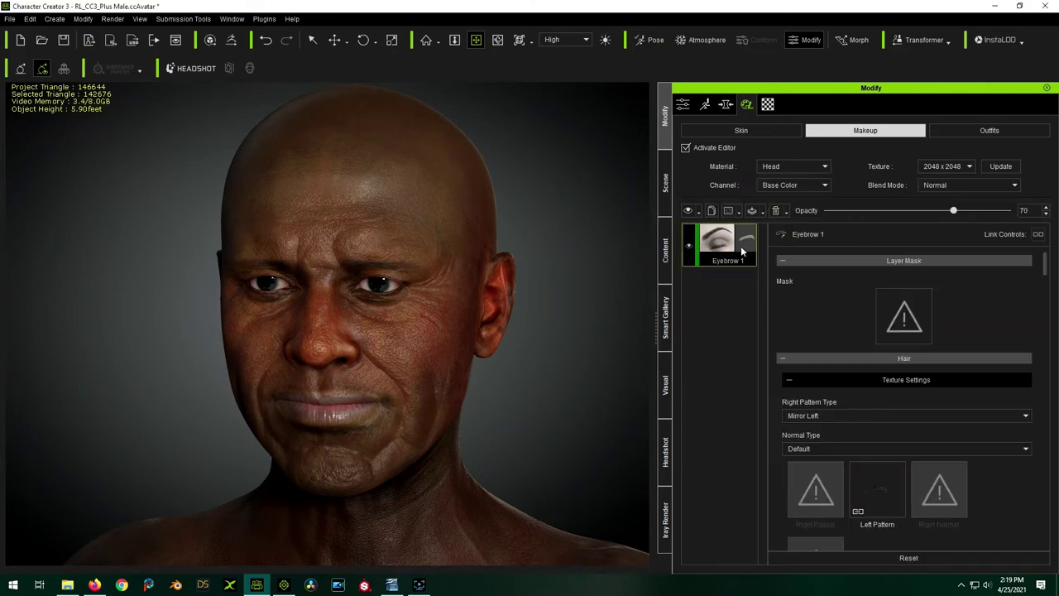
click(775, 212)
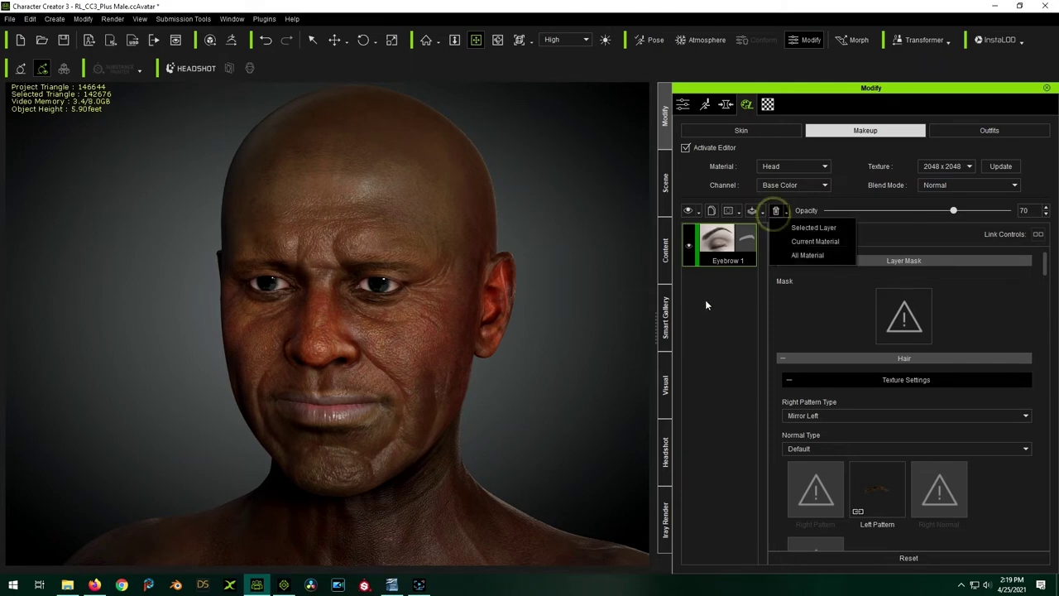
click(798, 237)
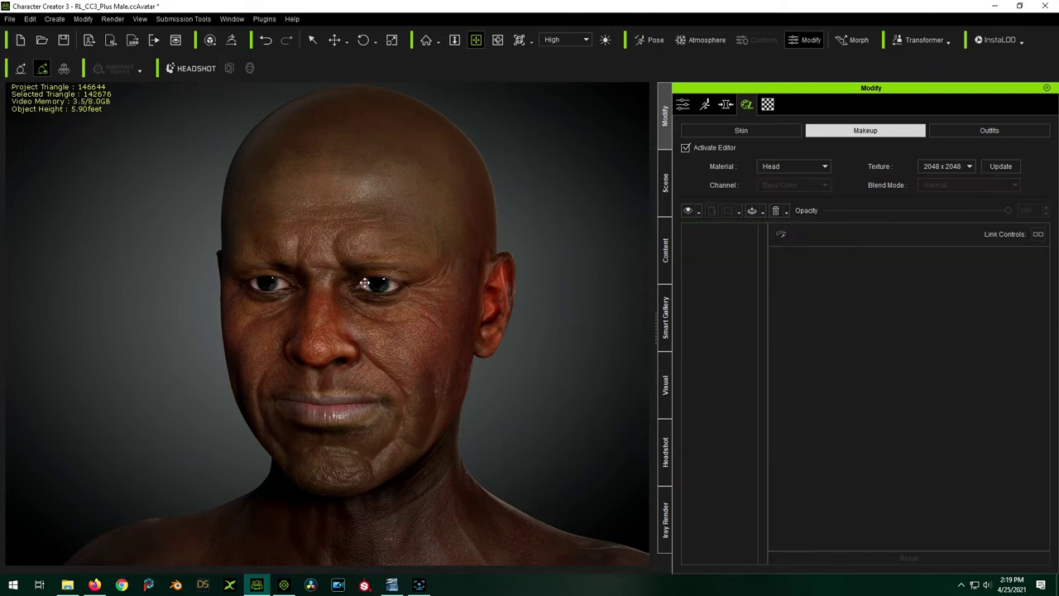
scroll(365, 283, down, 1)
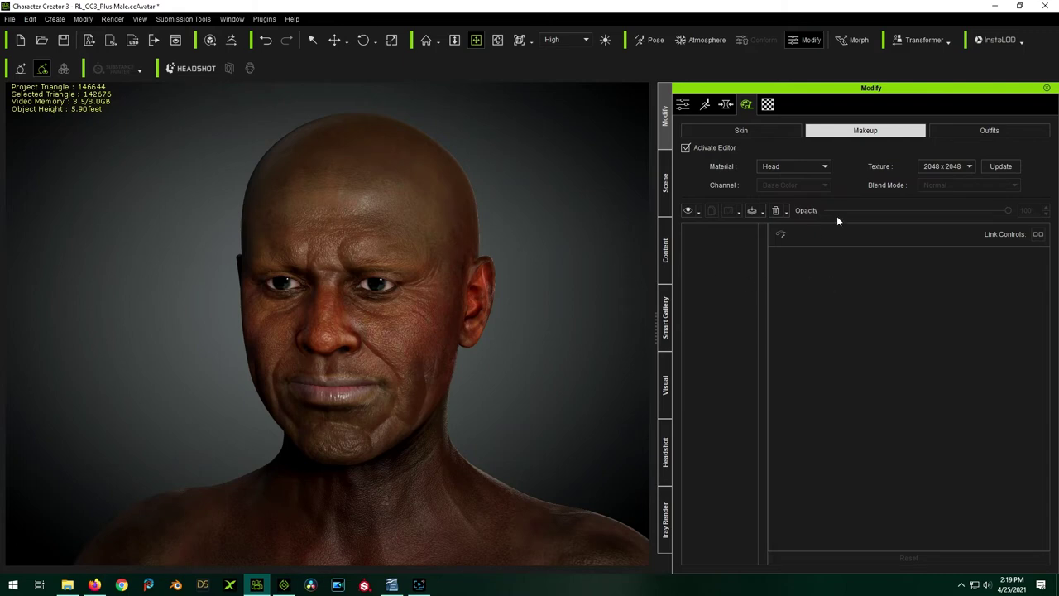
Set texture size to 4096 x 4096, deactivate the editor to bake, and check the head.
click(969, 165)
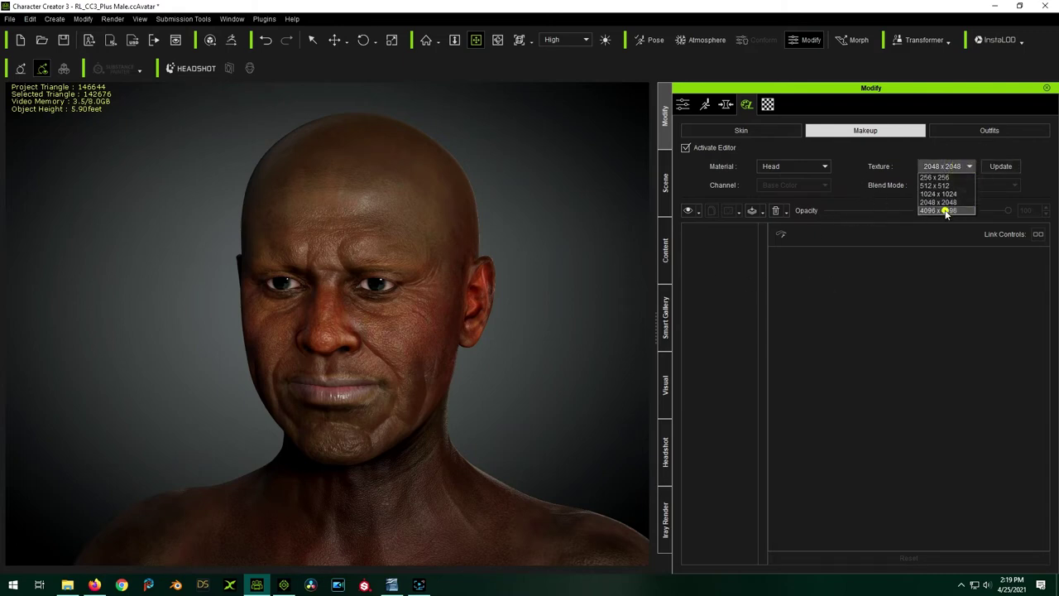
click(943, 210)
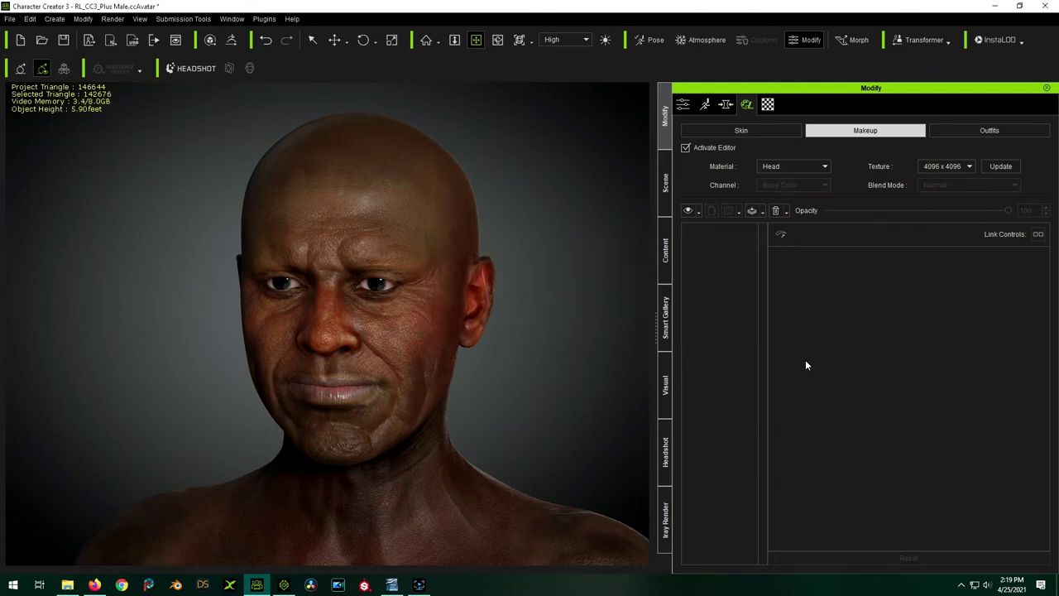
click(686, 148)
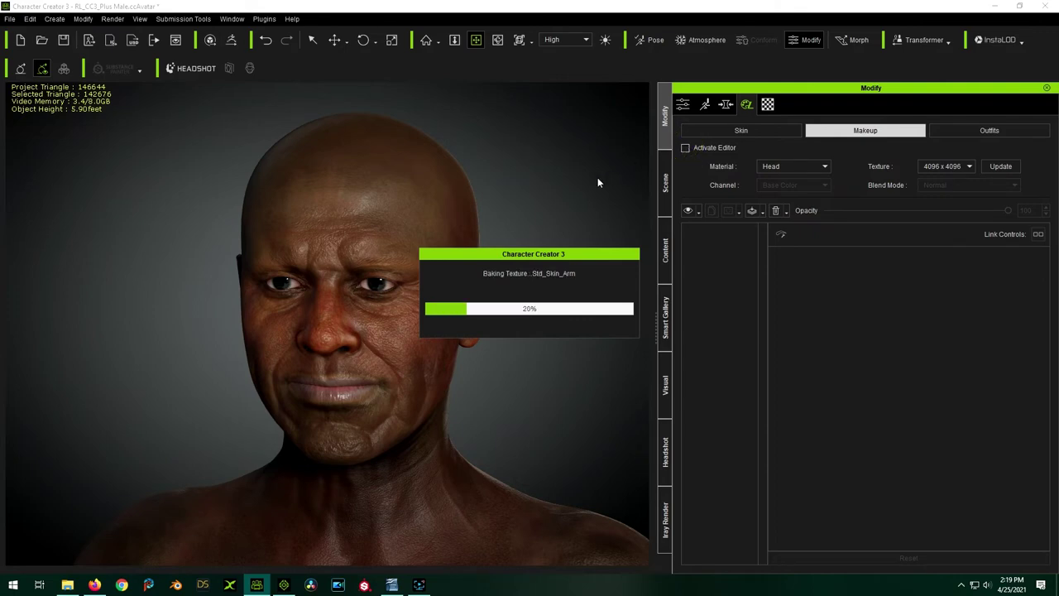
click(476, 40)
right_drag(359, 302, 235, 354)
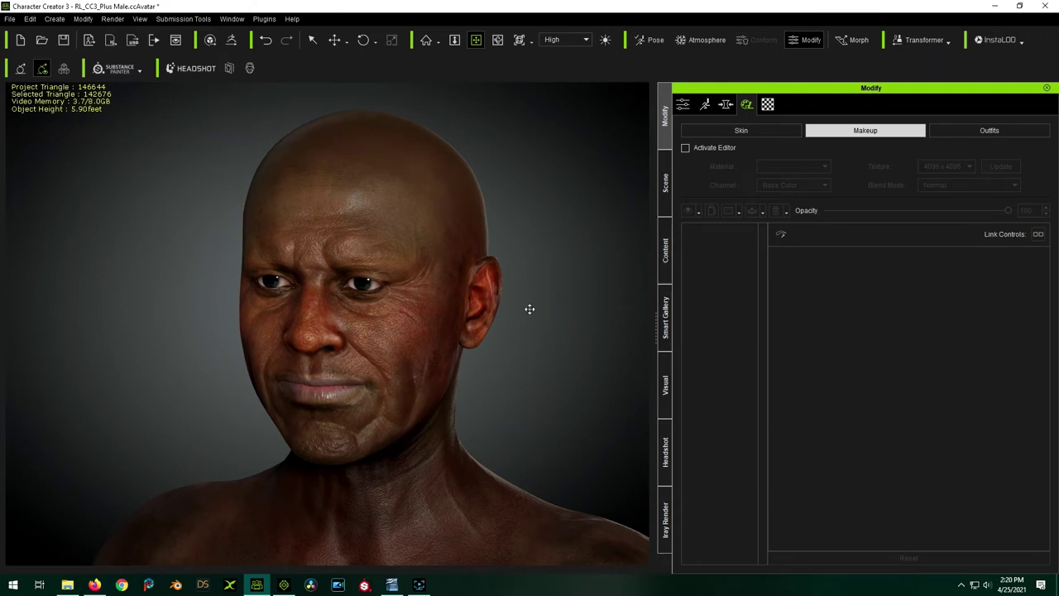
Apply the Male_Curly eyebrows from the Smart Gallery's Hair category.
click(665, 327)
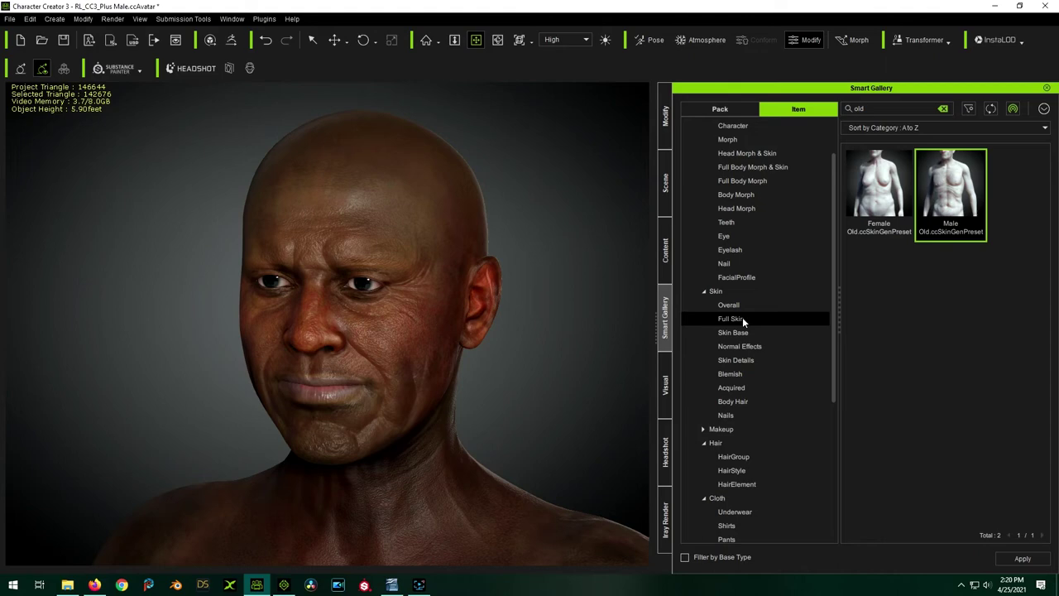
scroll(742, 319, down, 1)
click(728, 419)
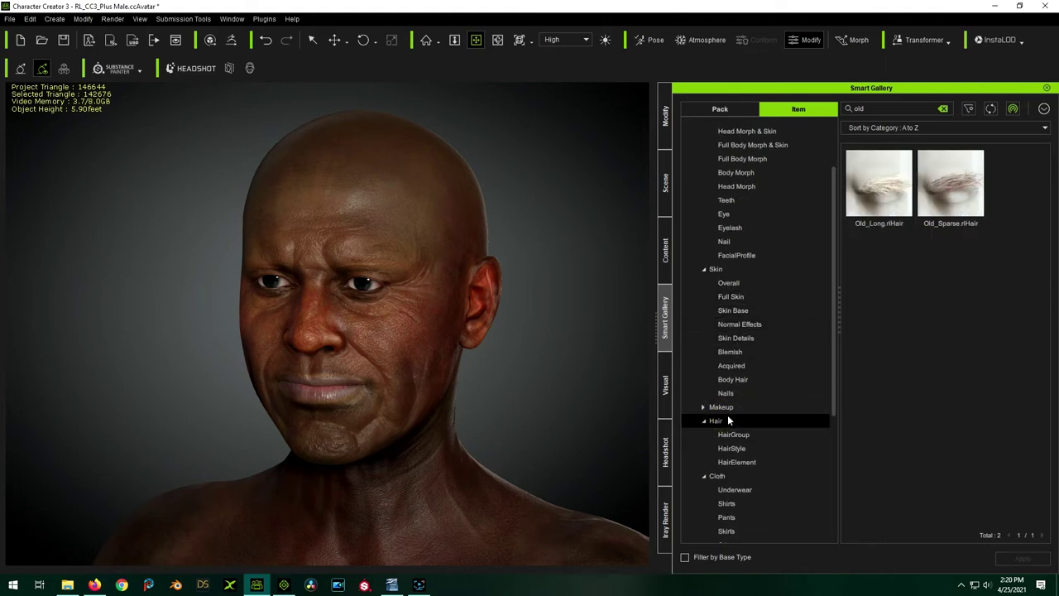
click(942, 110)
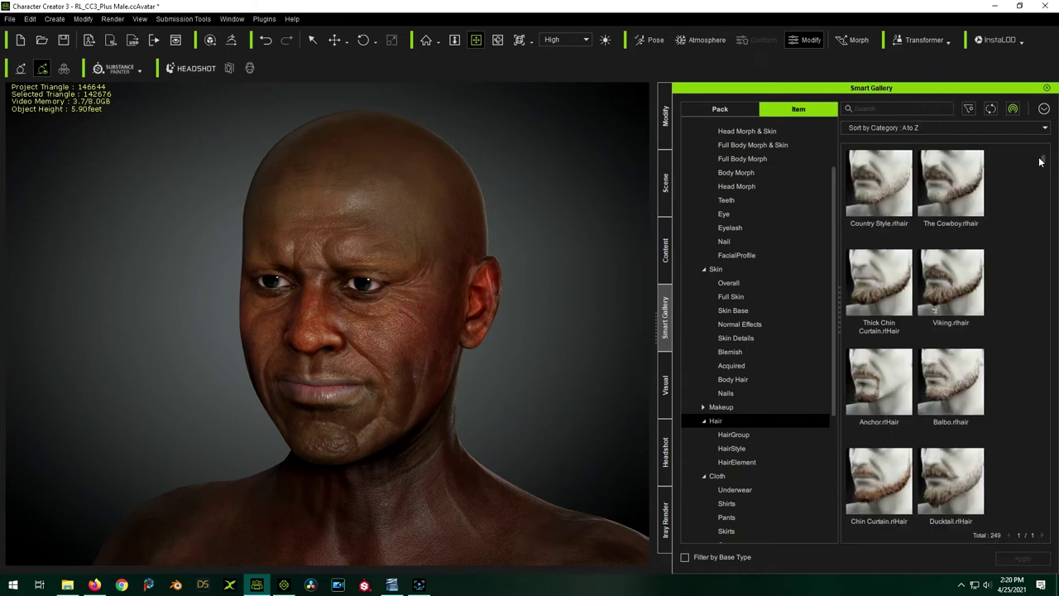
drag(1045, 163, 1045, 191)
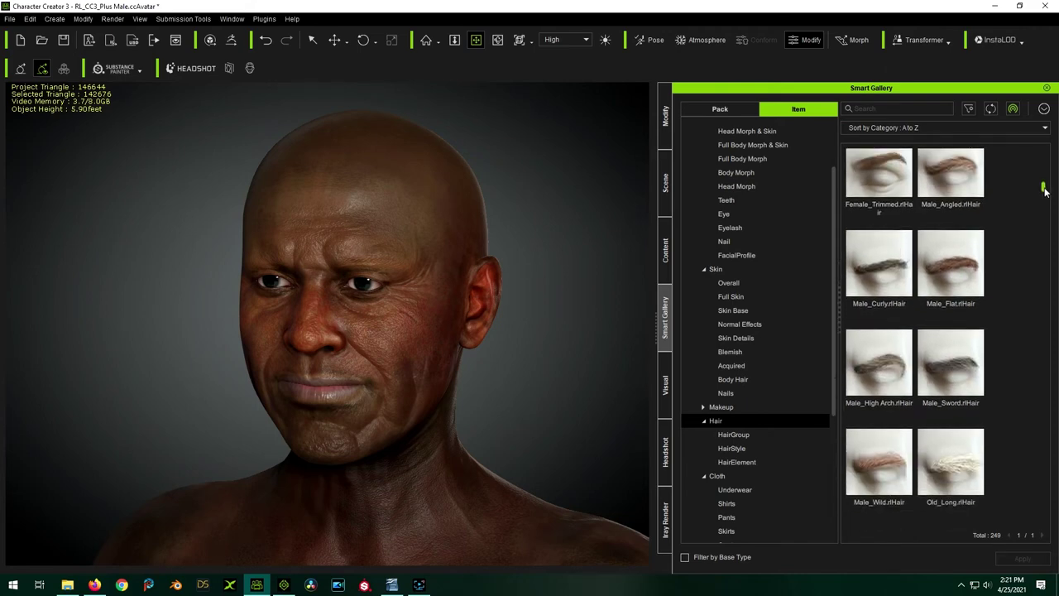
double_click(884, 277)
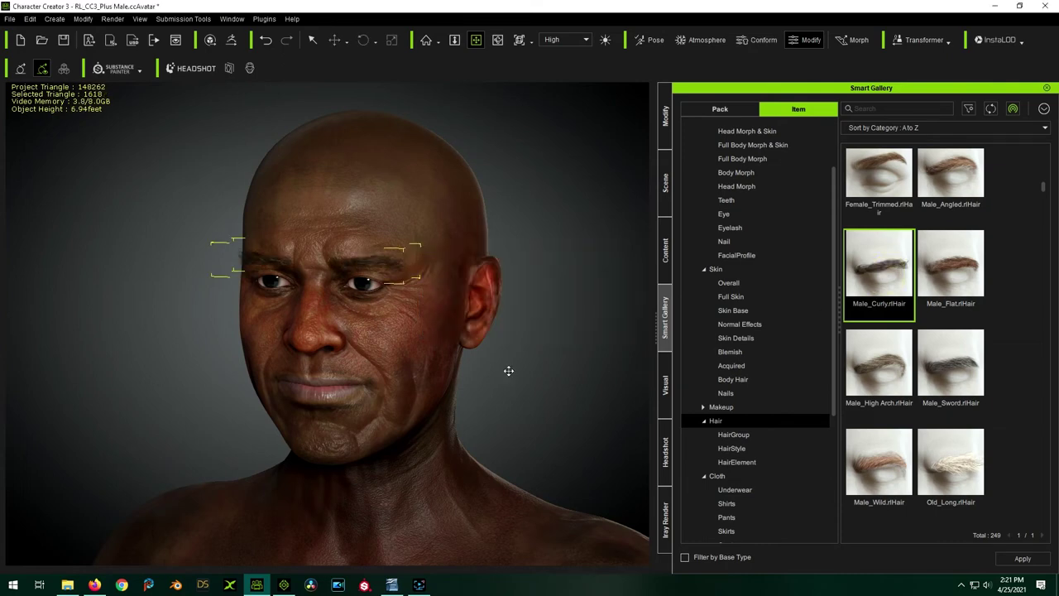
Inspect the new eyebrows from three-quarter, side and near-front views.
scroll(326, 271, up, 3)
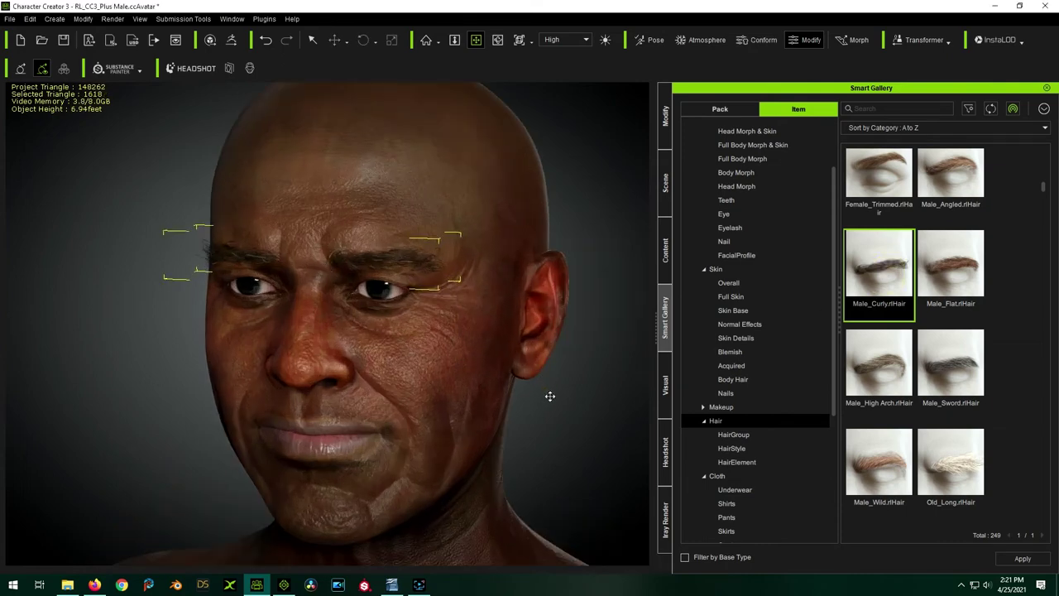
right_drag(536, 387, 284, 273)
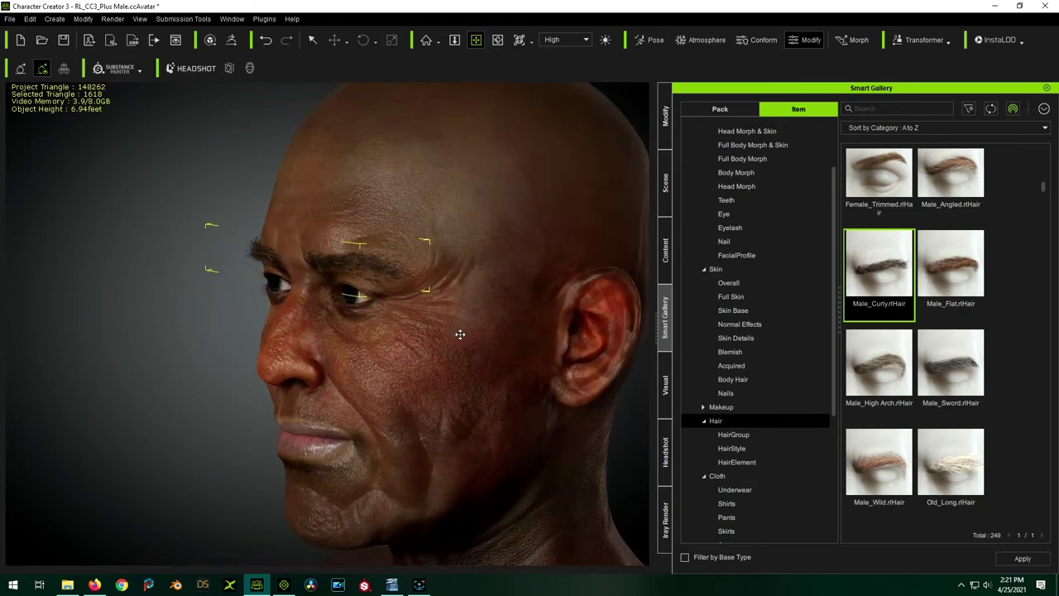
right_drag(460, 334, 286, 265)
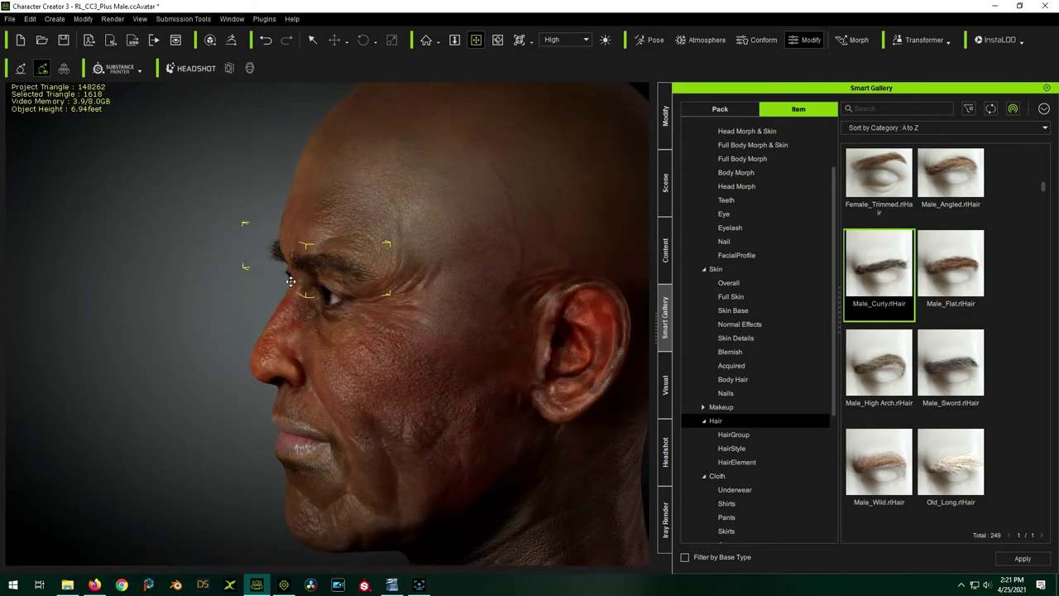
right_drag(257, 334, 512, 317)
scroll(528, 278, up, 3)
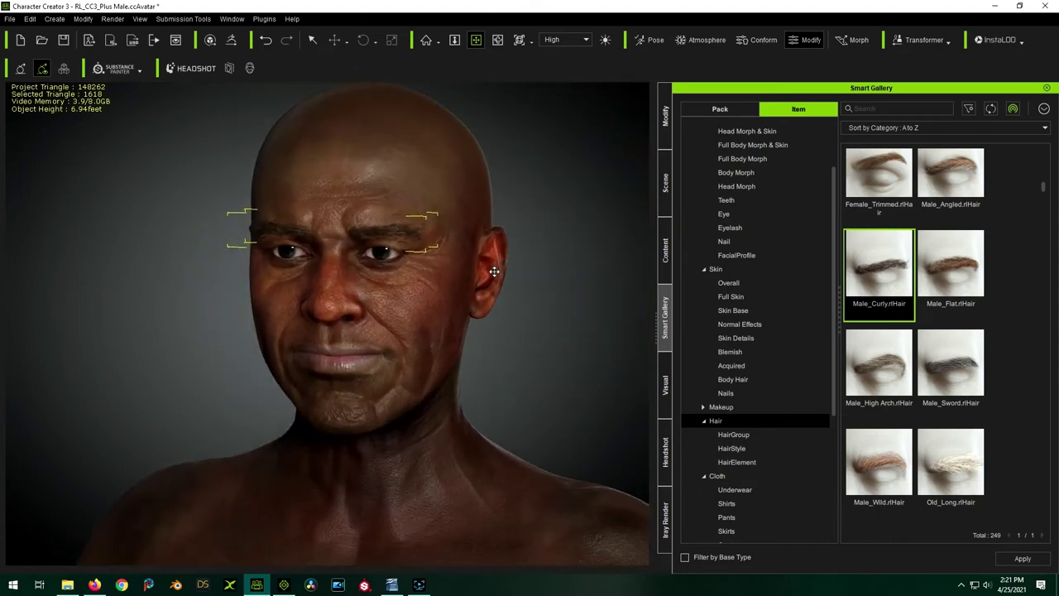
middle_drag(494, 271, 482, 283)
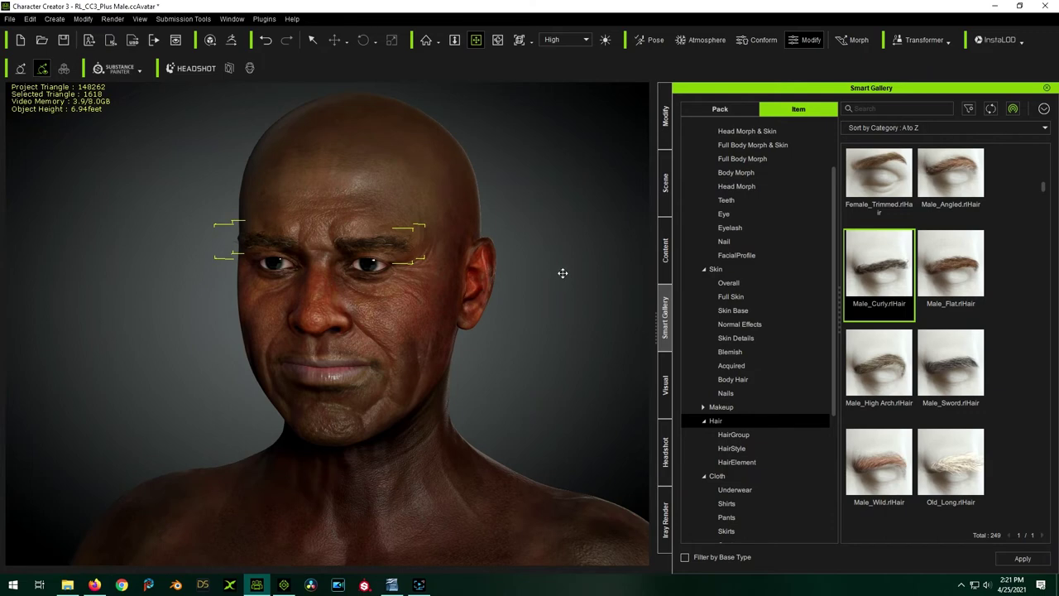
Apply the Chin Curtain_Sparse beard and Mustache_Sparse moustache hair elements.
click(737, 462)
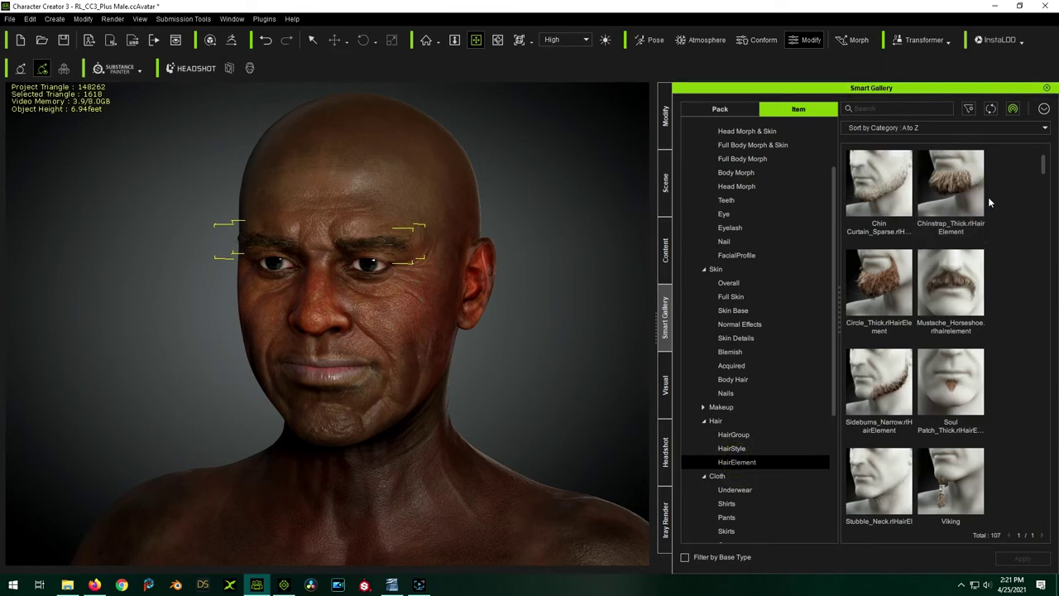
double_click(883, 194)
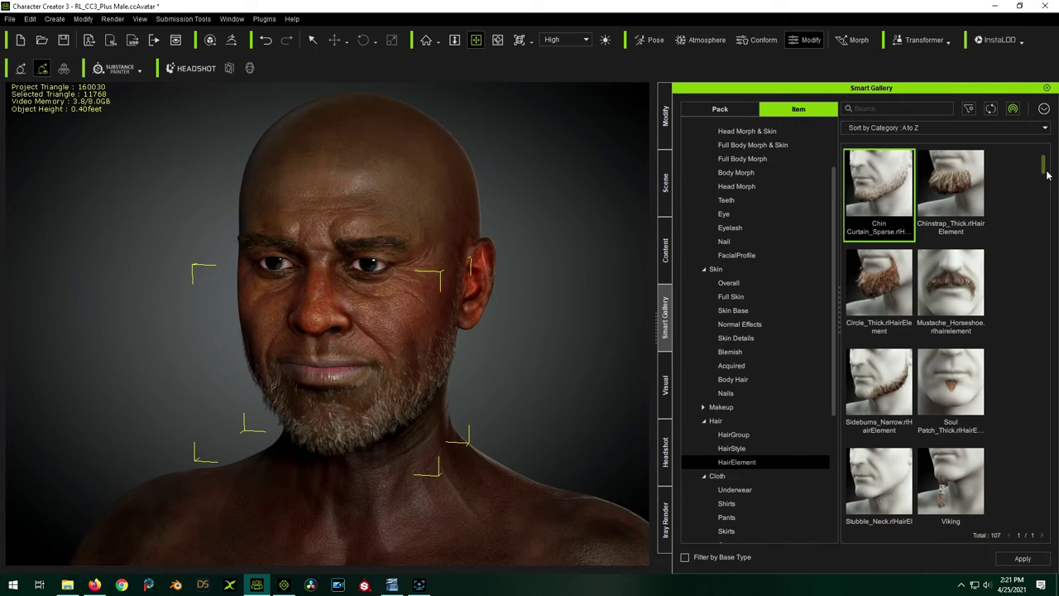
drag(1045, 169, 1049, 265)
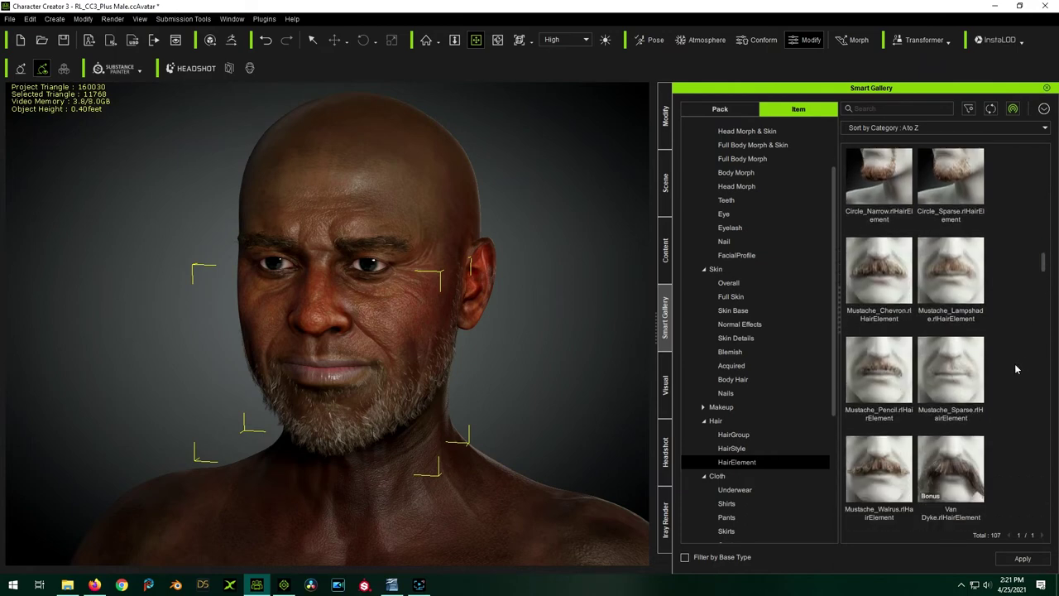
double_click(960, 372)
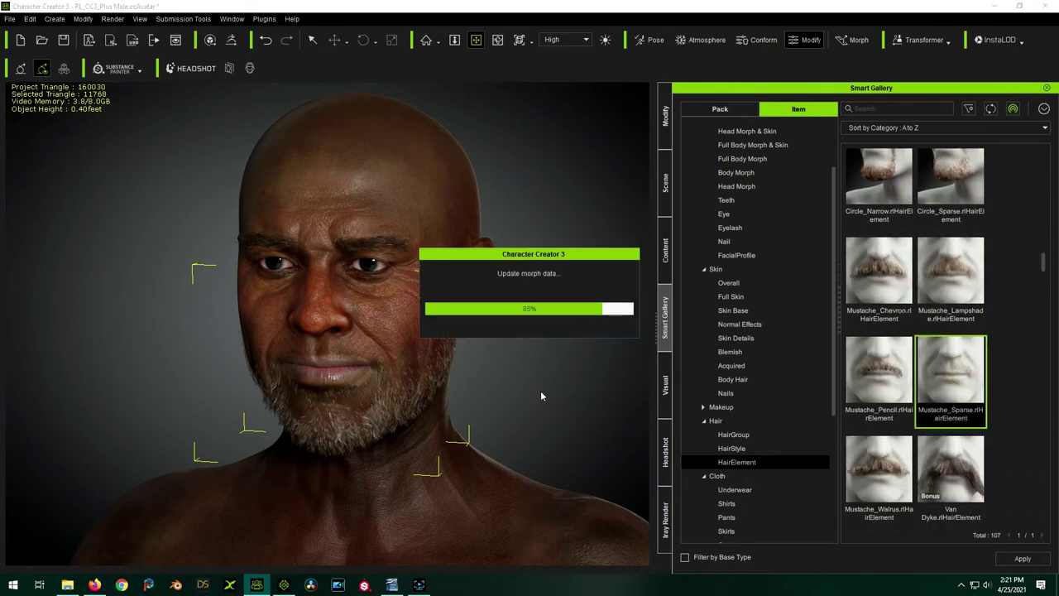
right_drag(336, 154, 322, 216)
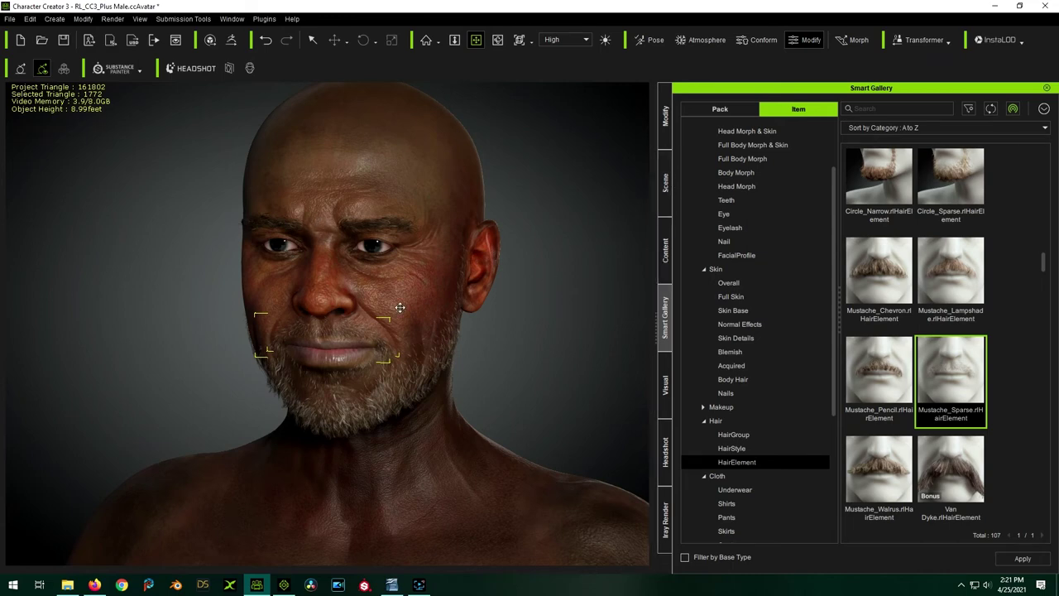
click(666, 115)
Set the Mustache_Sparse base colour saturation to -100.
click(768, 104)
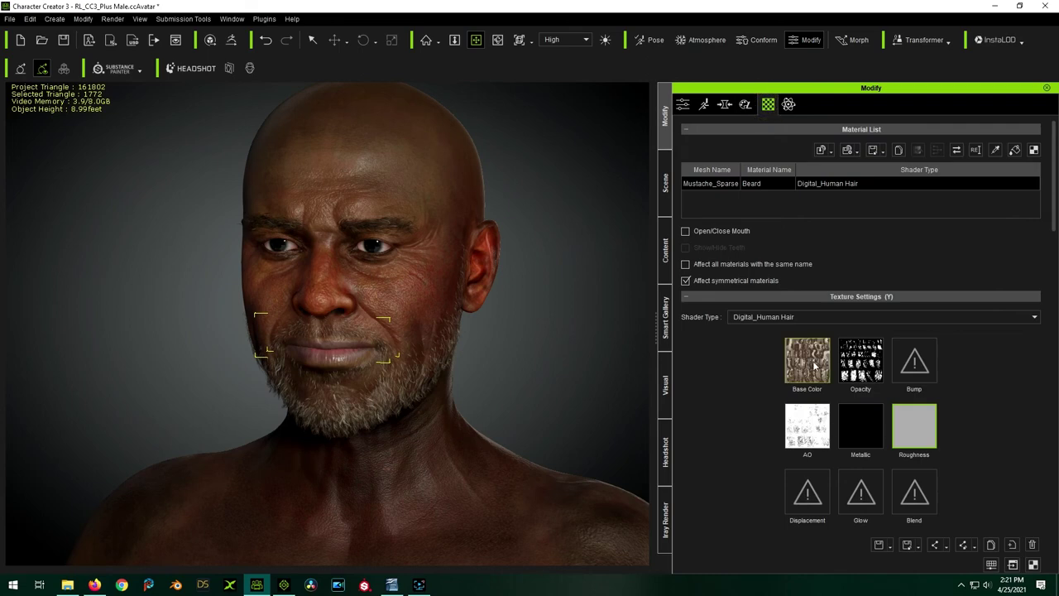
right_click(814, 364)
click(851, 447)
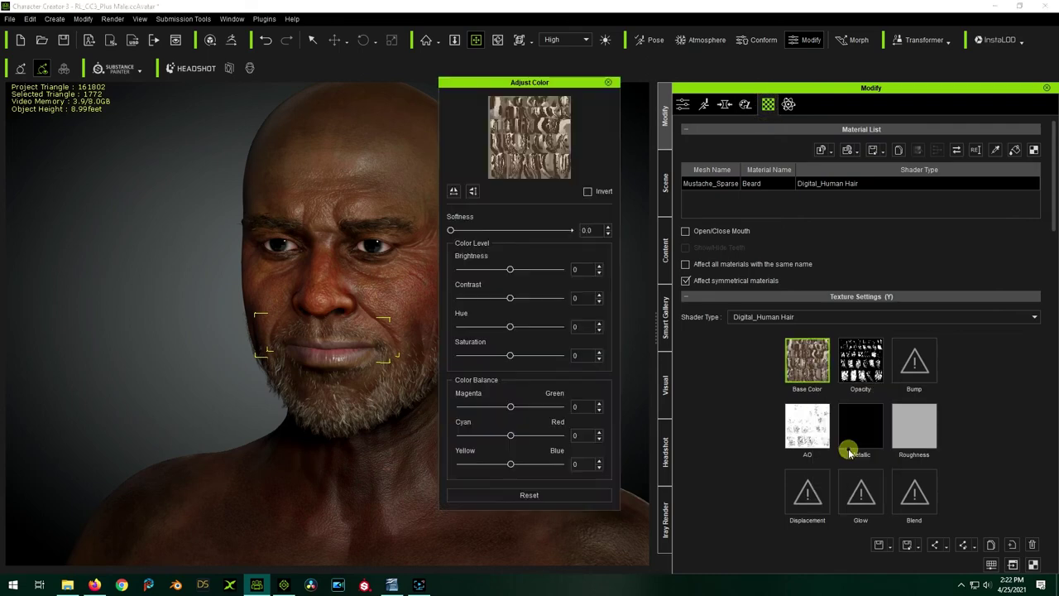
drag(511, 356, 459, 355)
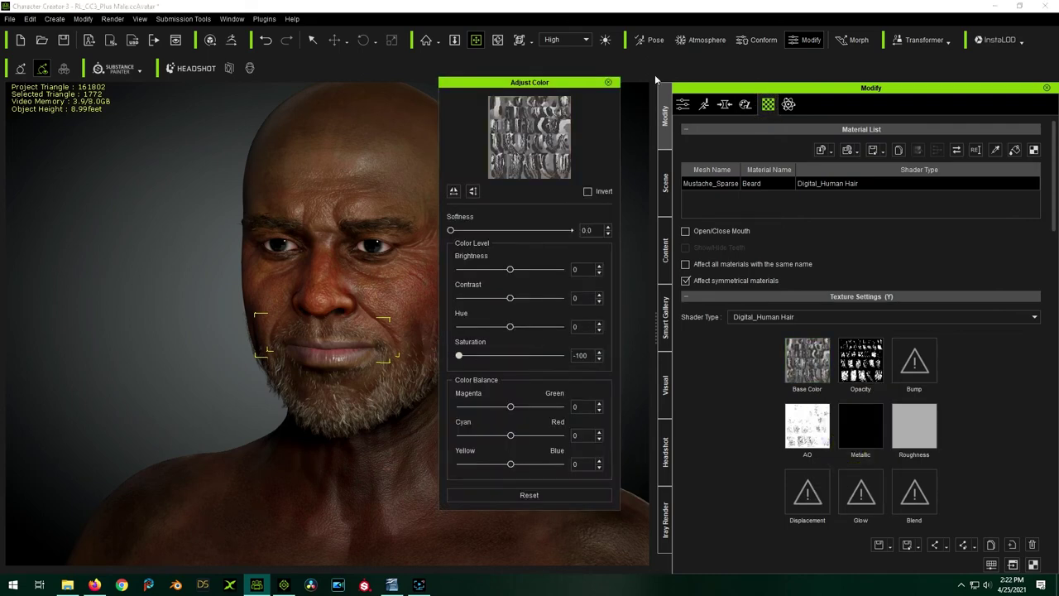
click(608, 83)
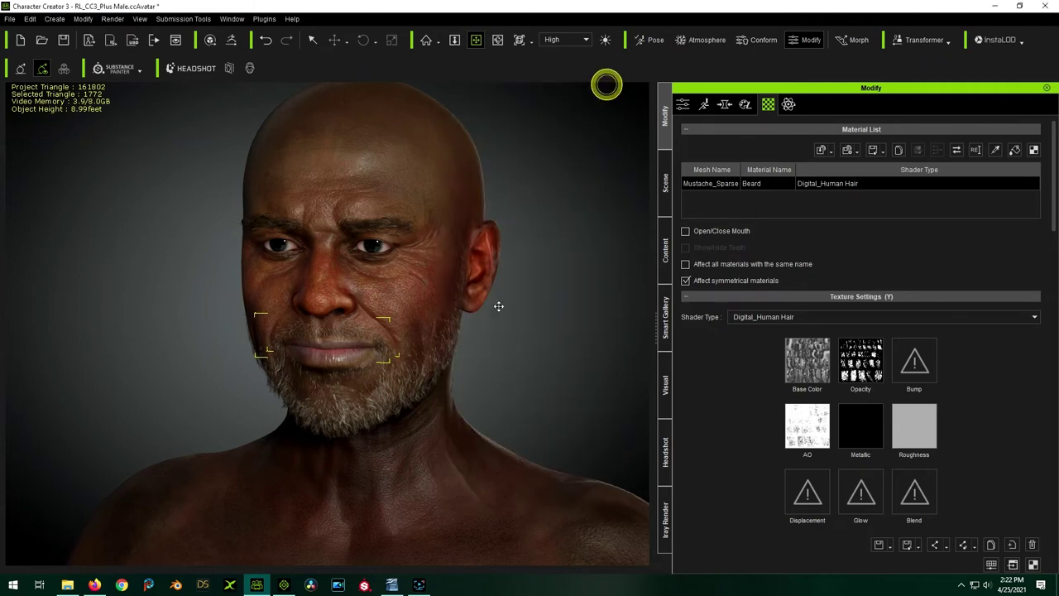
Select the Chin_Curtain_Sparse beard and set its base colour saturation to -100.
key(q)
click(392, 403)
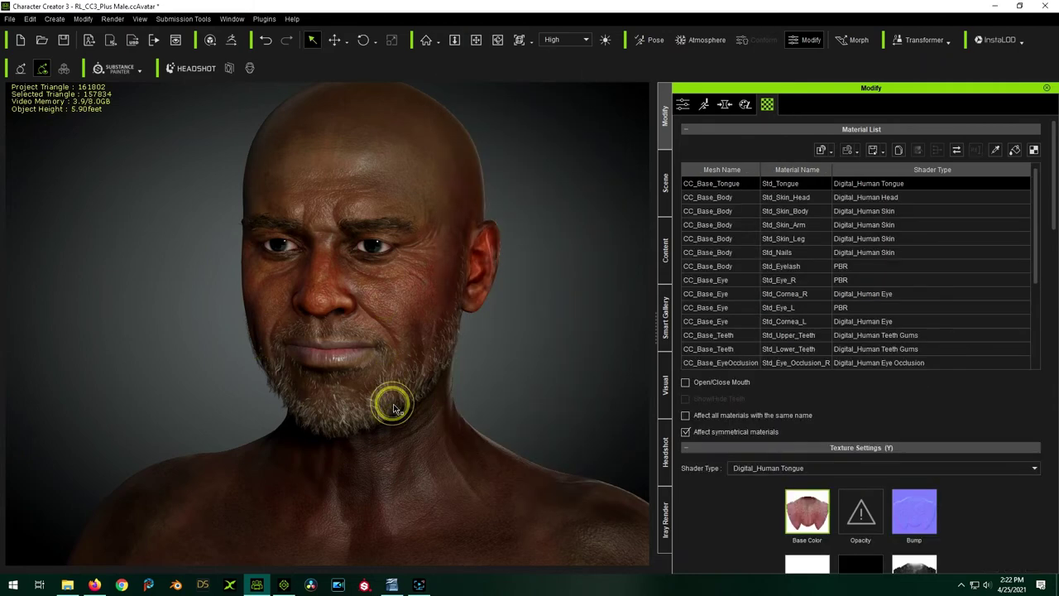
click(394, 407)
right_click(819, 367)
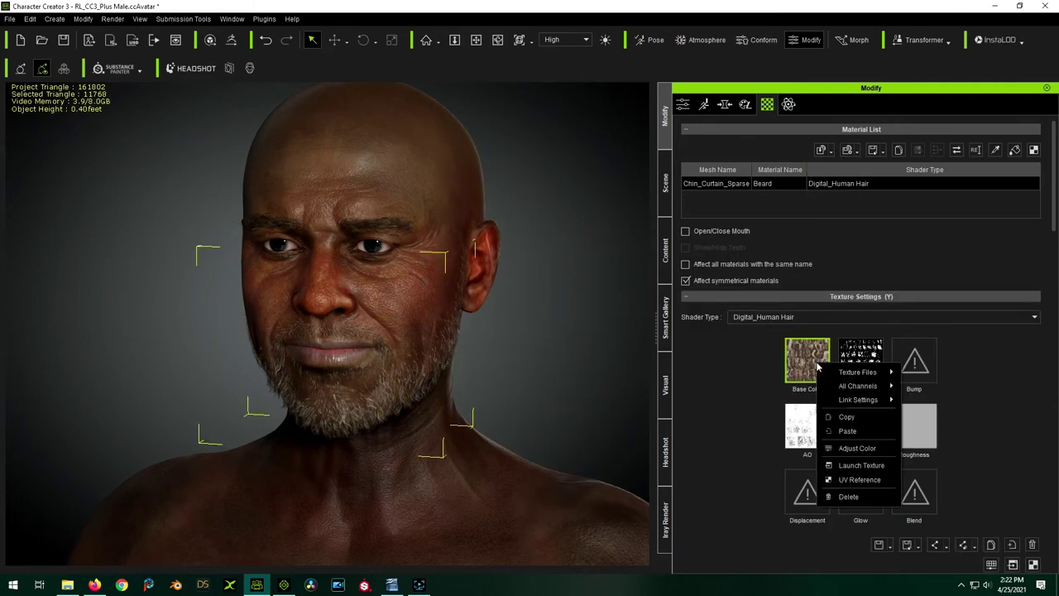
click(857, 448)
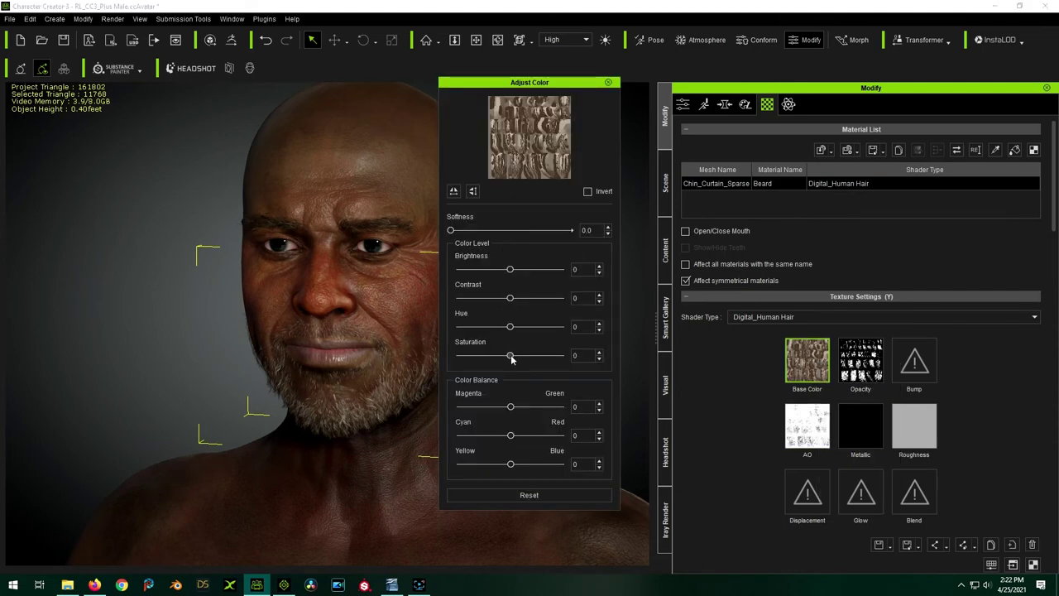
drag(510, 355, 458, 355)
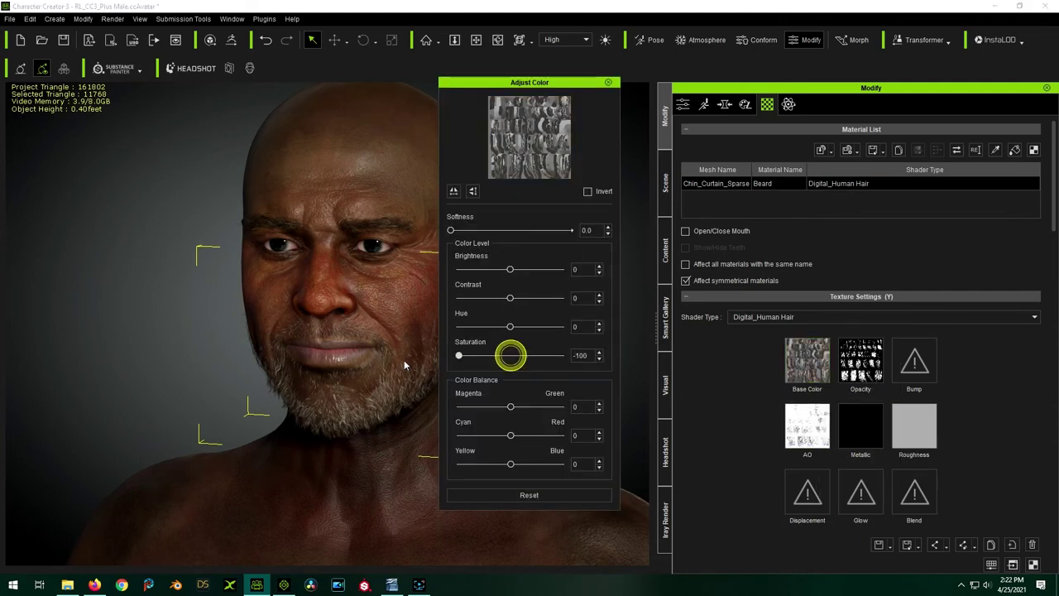
click(609, 82)
Deselect the beard and view the gray facial hair from the side.
click(346, 296)
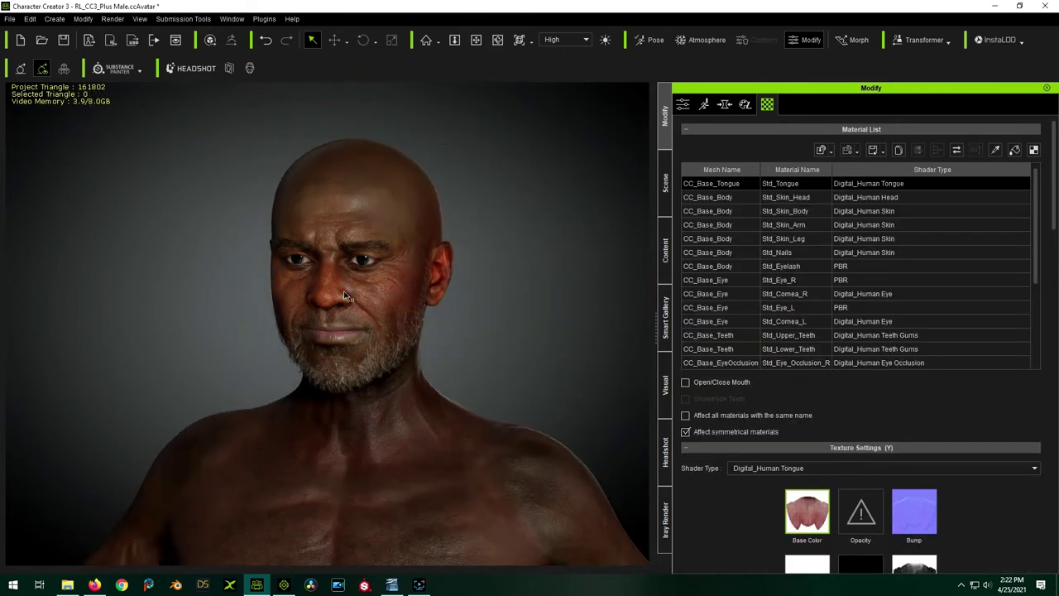
click(476, 40)
drag(497, 249, 318, 294)
scroll(499, 223, up, 4)
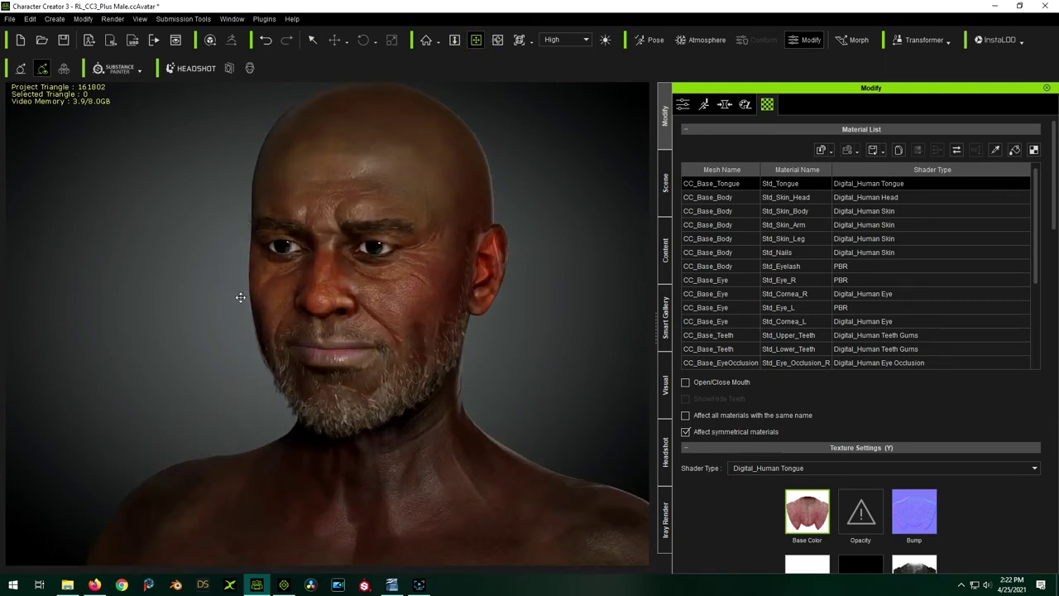
drag(240, 298, 199, 316)
scroll(300, 296, down, 4)
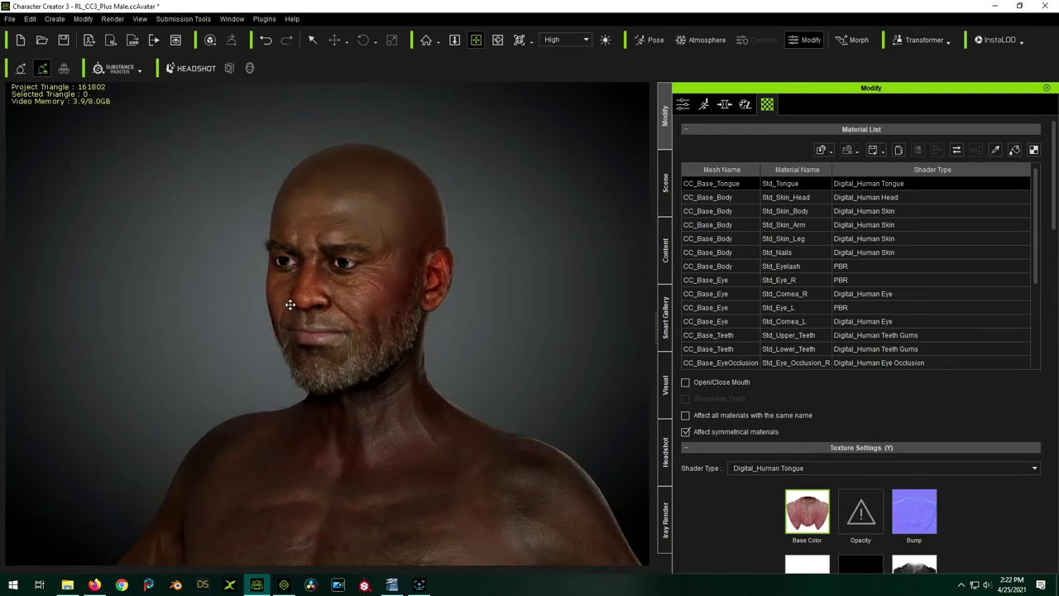
drag(307, 324, 275, 332)
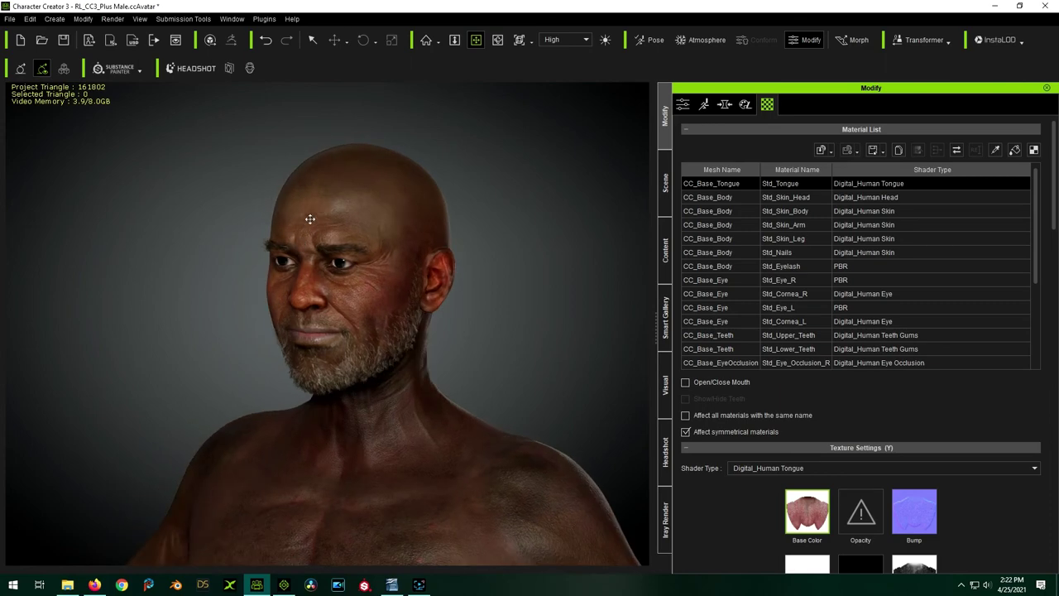
drag(307, 221, 449, 270)
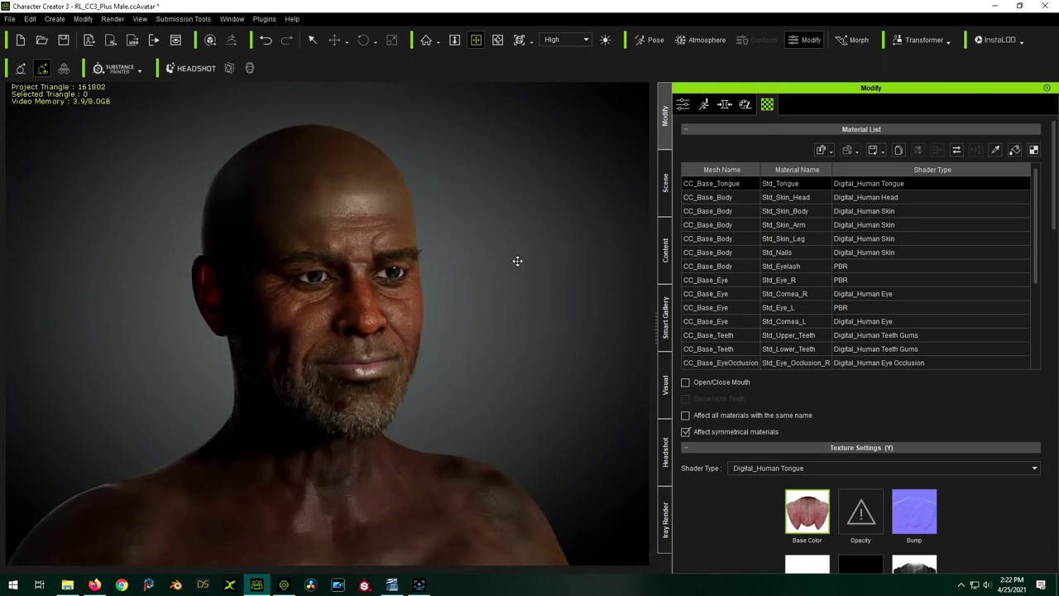
drag(516, 260, 312, 285)
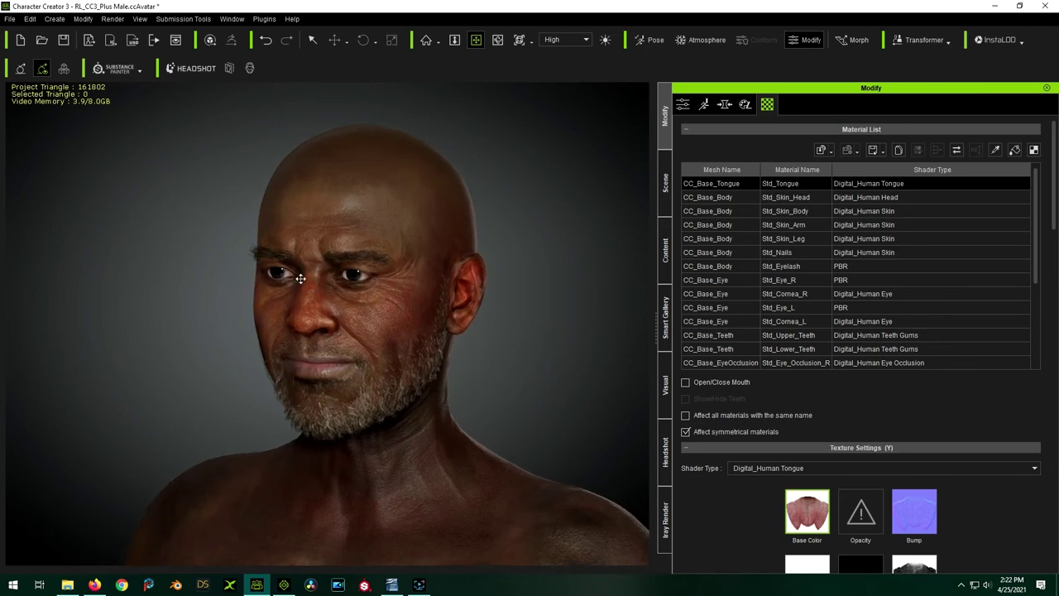
drag(365, 262, 327, 282)
drag(273, 373, 277, 284)
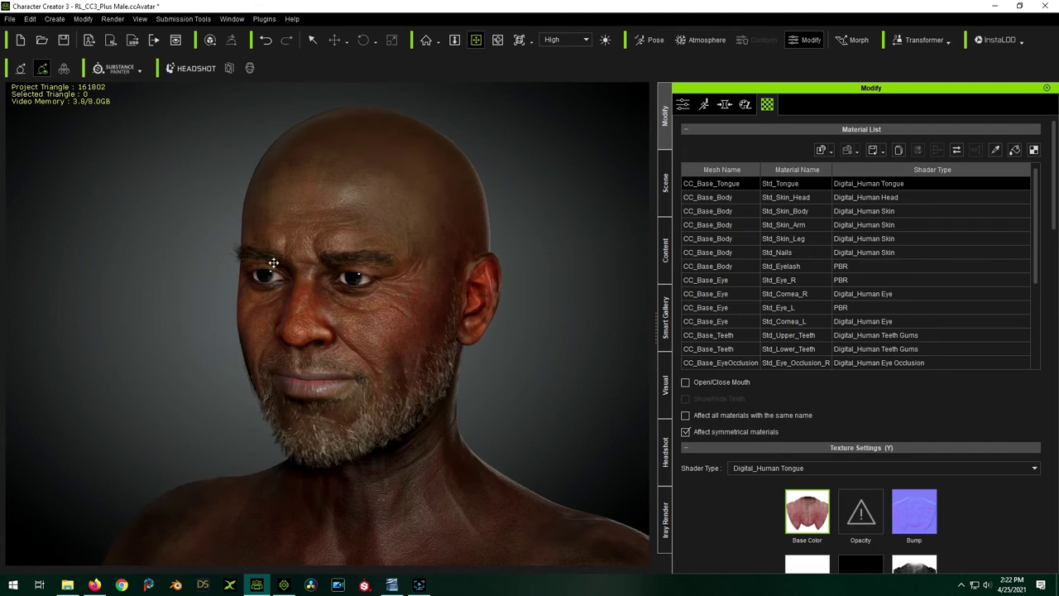
scroll(283, 214, down, 3)
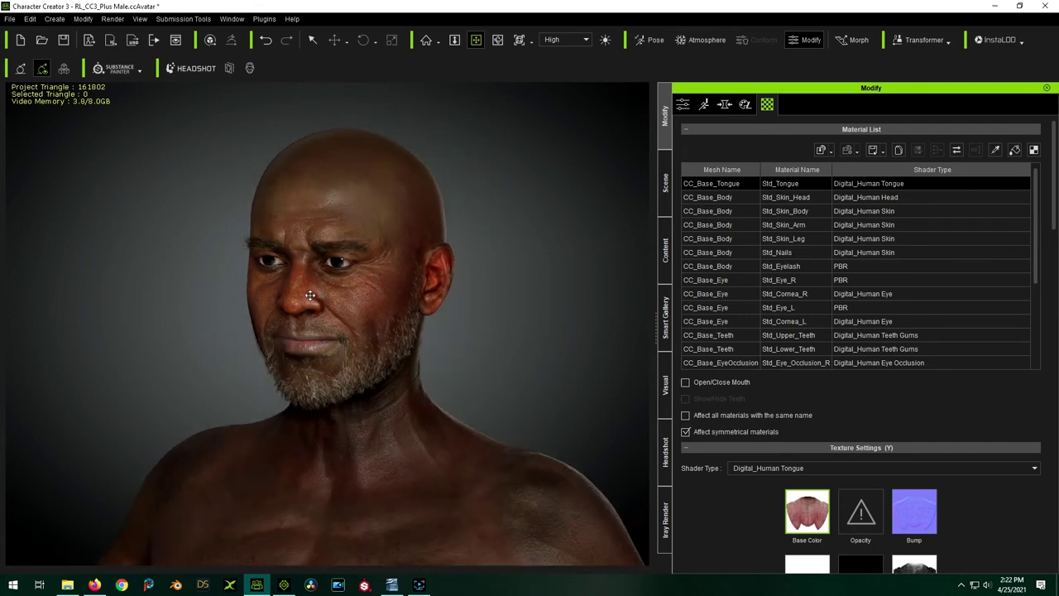
Apply the CC3+ facial profile from the Character > FacialProfile gallery.
click(666, 339)
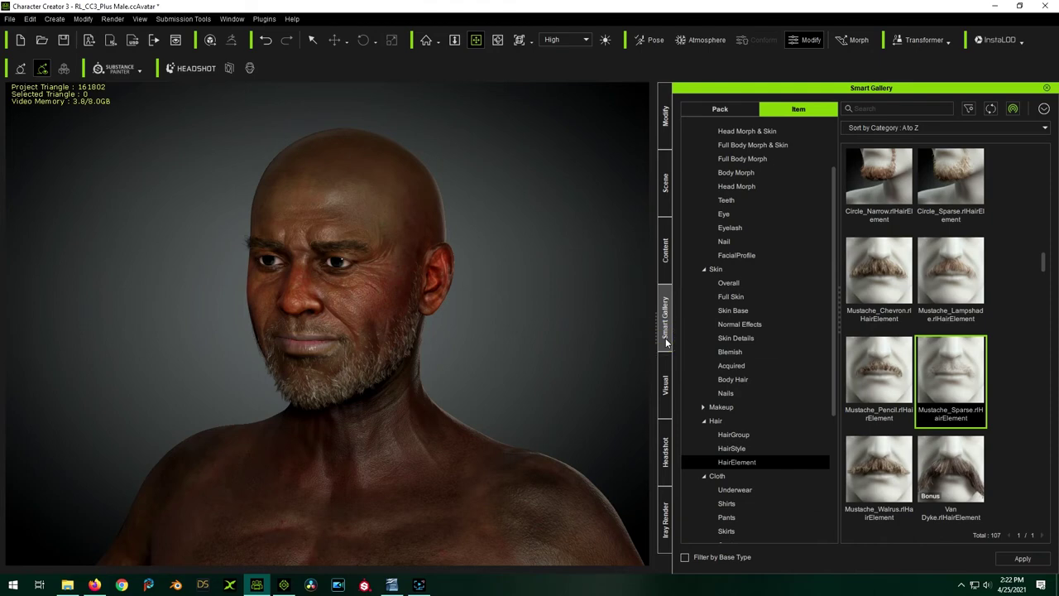
scroll(739, 230, up, 3)
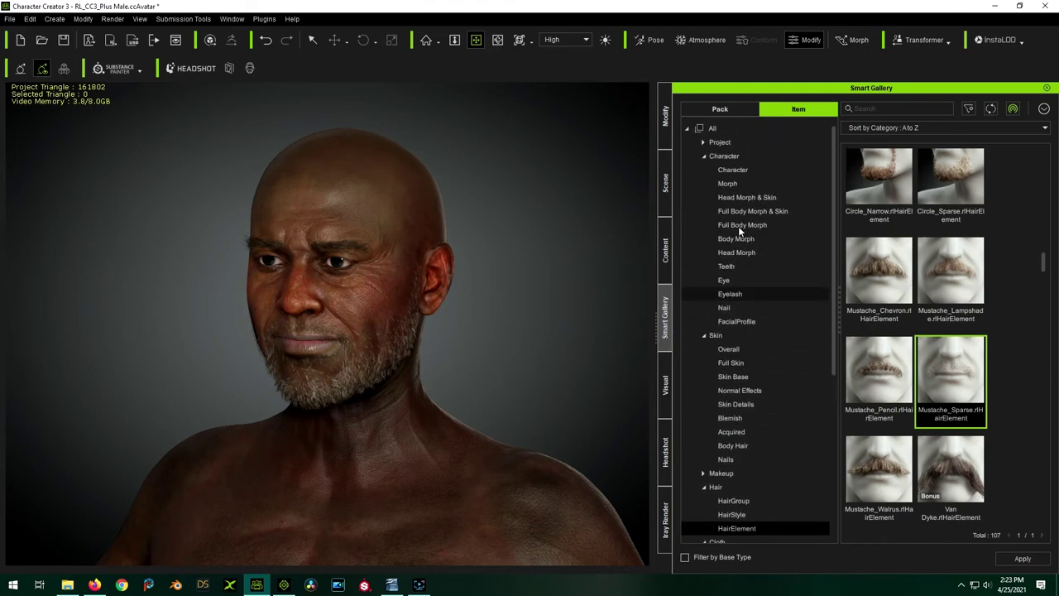
click(726, 156)
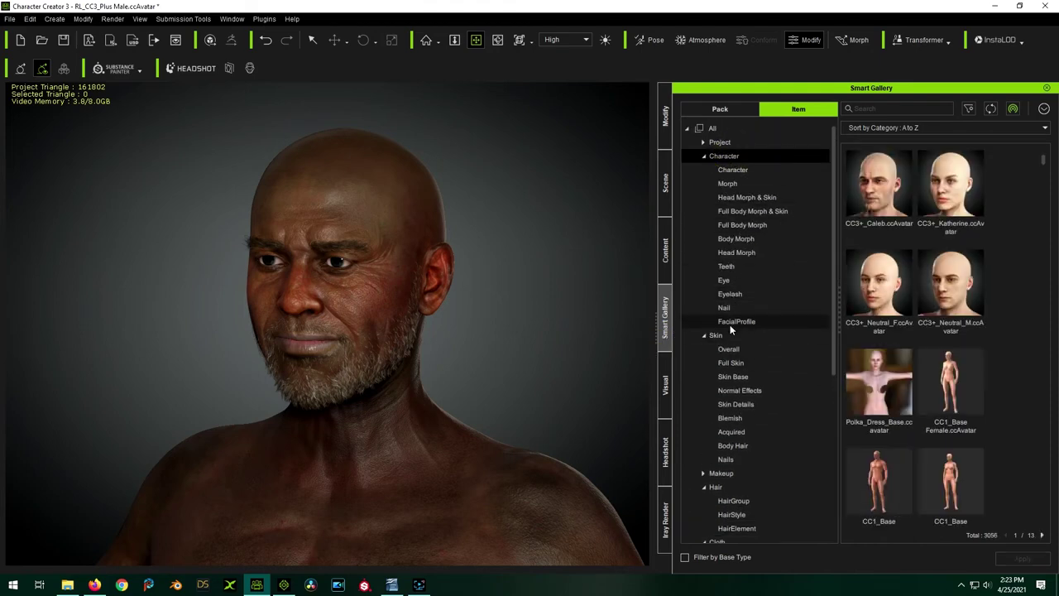
click(730, 323)
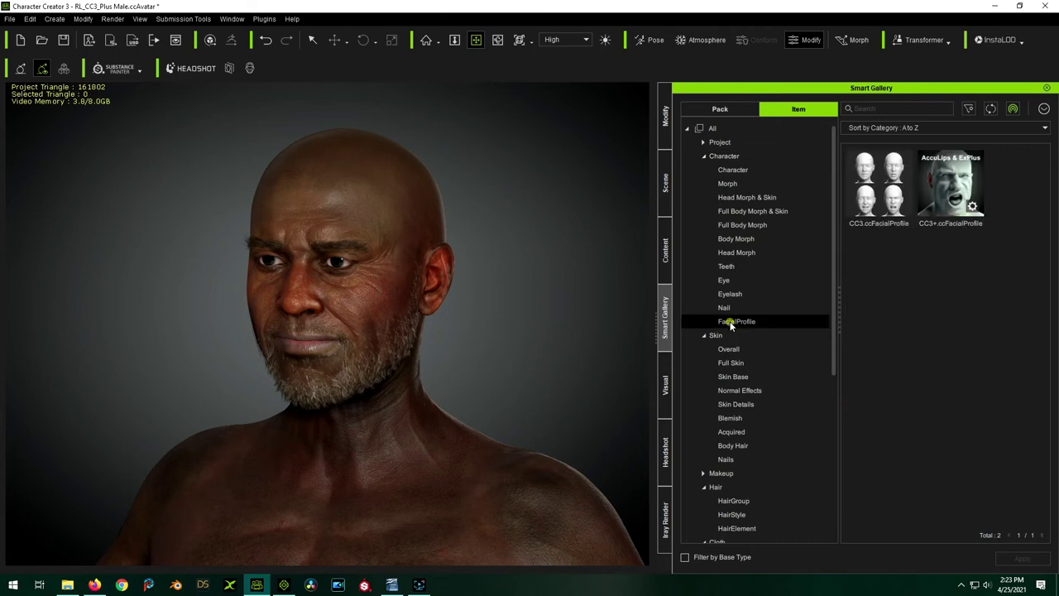
double_click(955, 196)
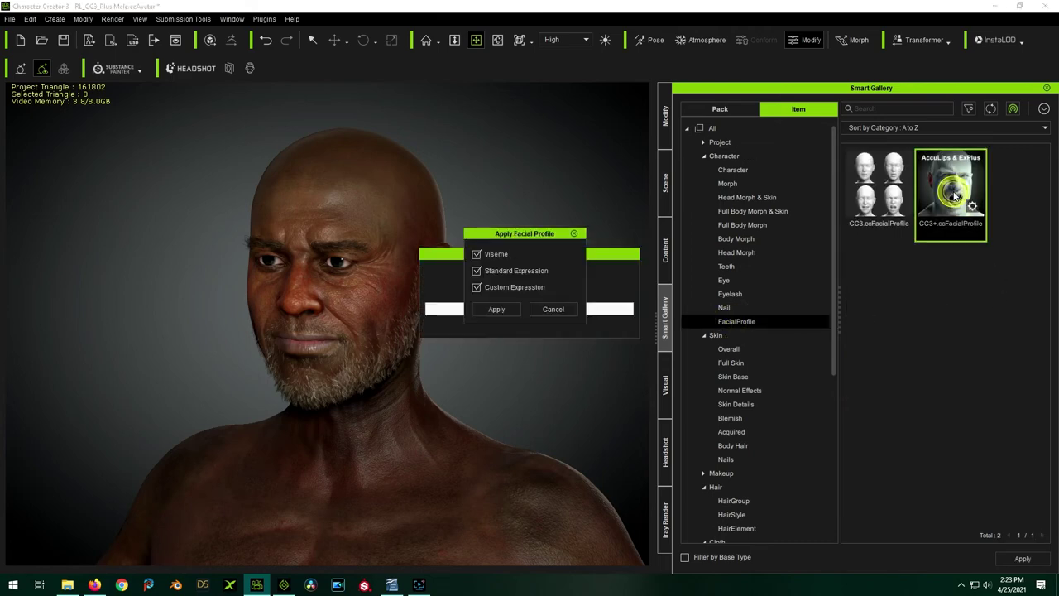
click(496, 309)
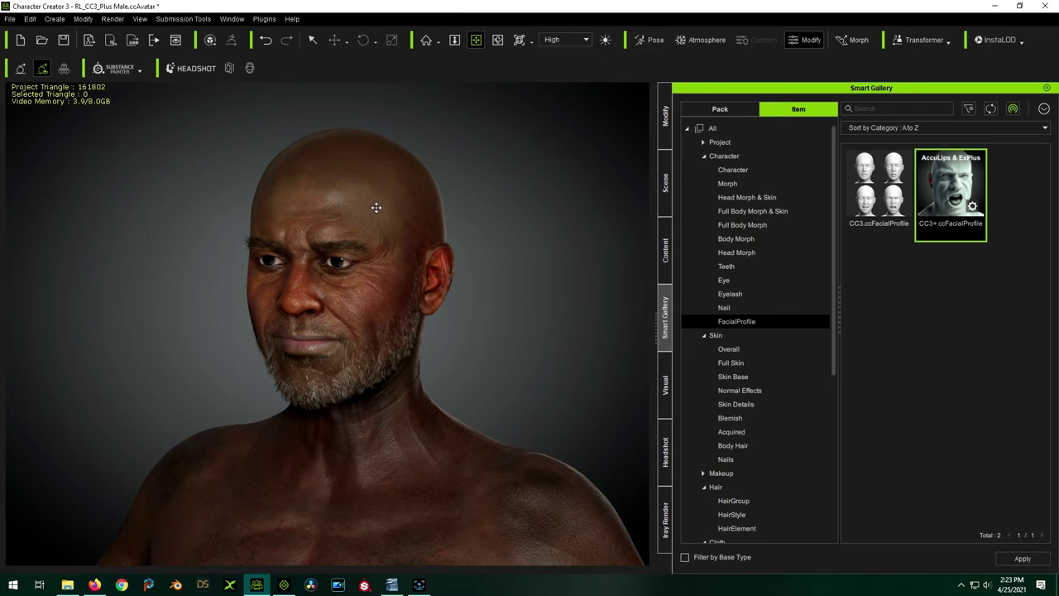
Show the Old Black Guy Demo pack's shirt, pants and shoes items.
scroll(376, 206, down, 6)
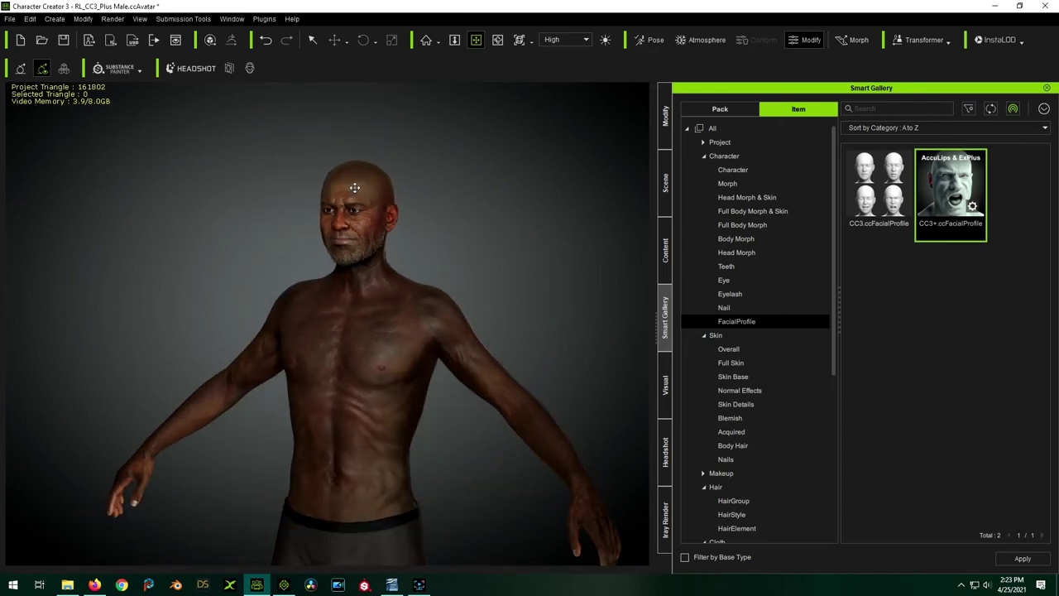
scroll(356, 178, down, 2)
scroll(361, 167, up, 8)
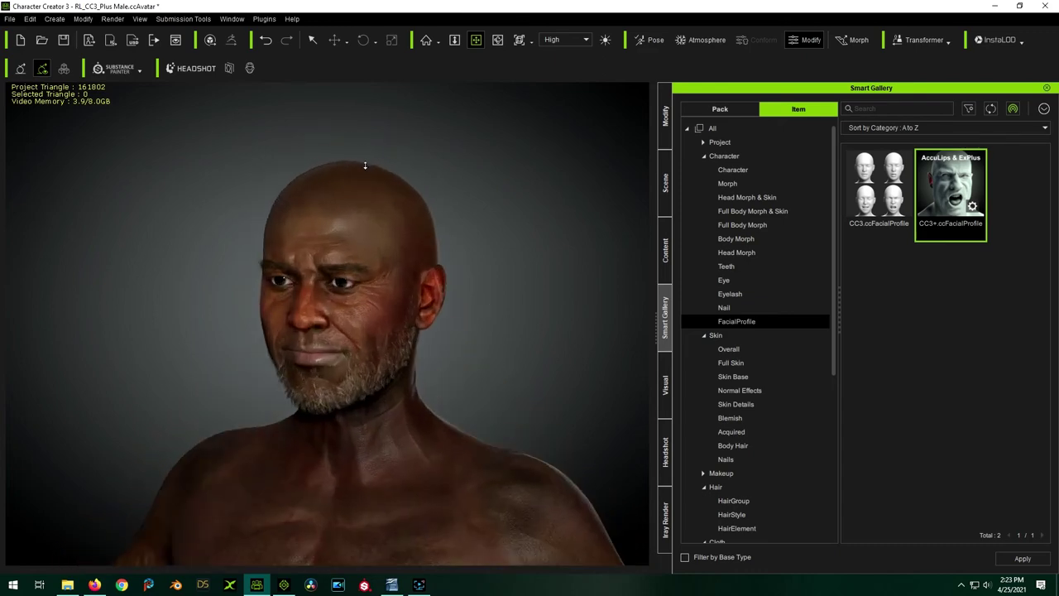
scroll(344, 198, up, 2)
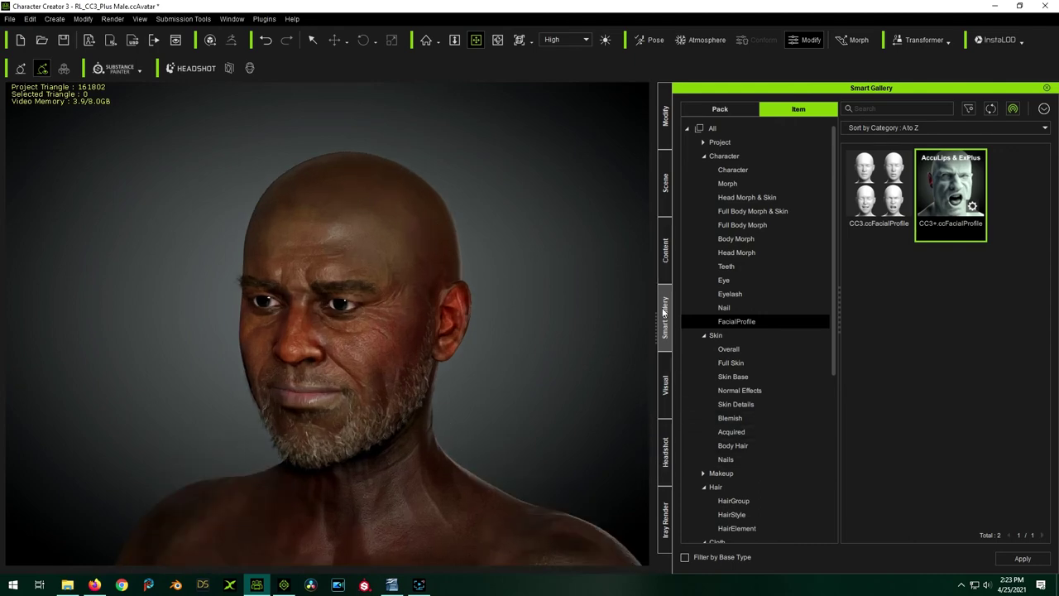
click(738, 112)
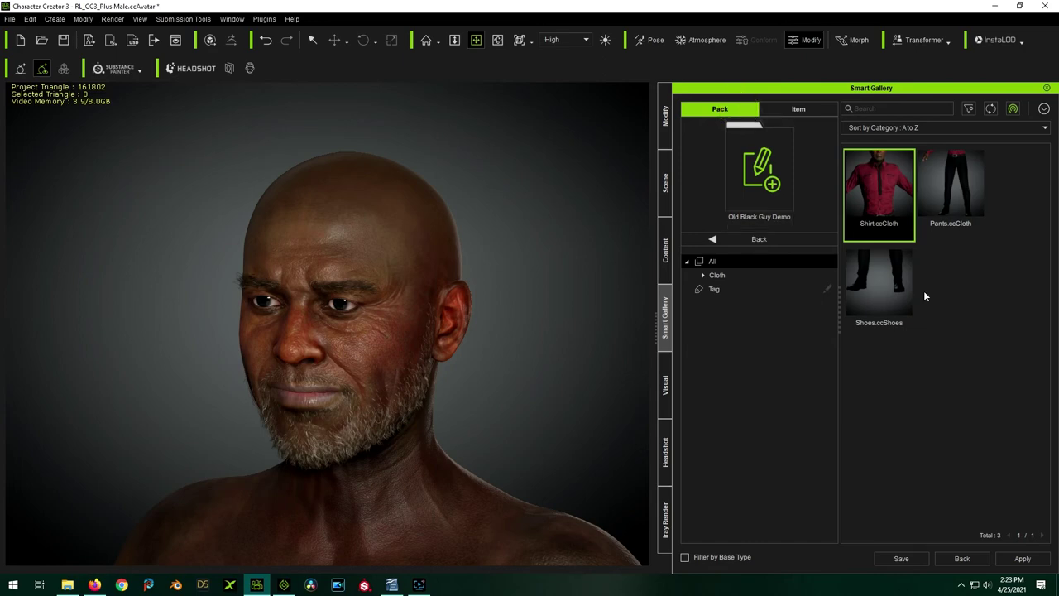
Dress the character in Shirt.ccCloth and Pants.ccCloth from the demo pack.
scroll(507, 146, down, 2)
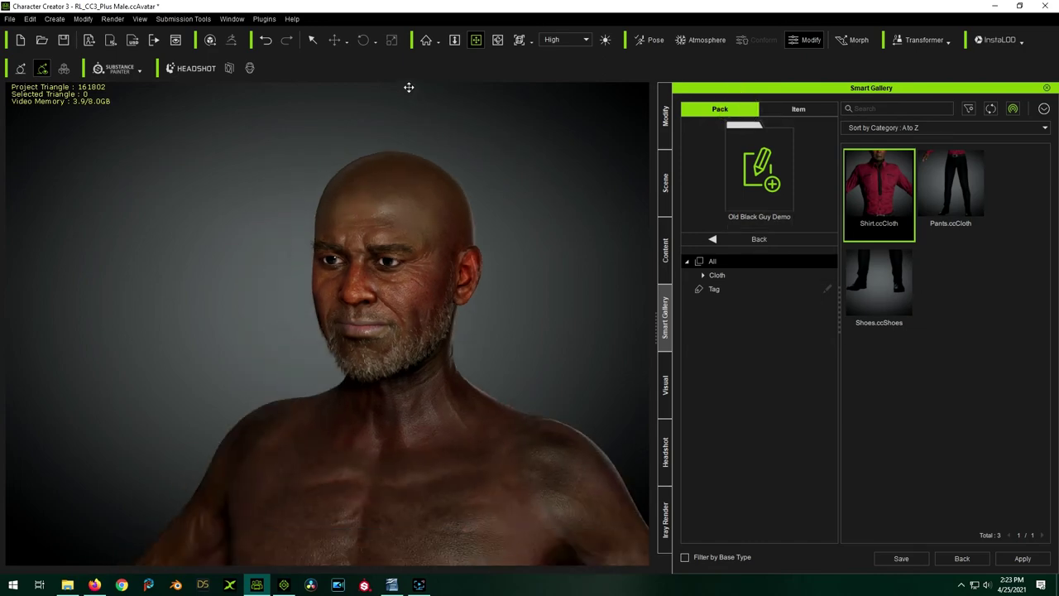
scroll(389, 86, down, 3)
scroll(331, 91, down, 2)
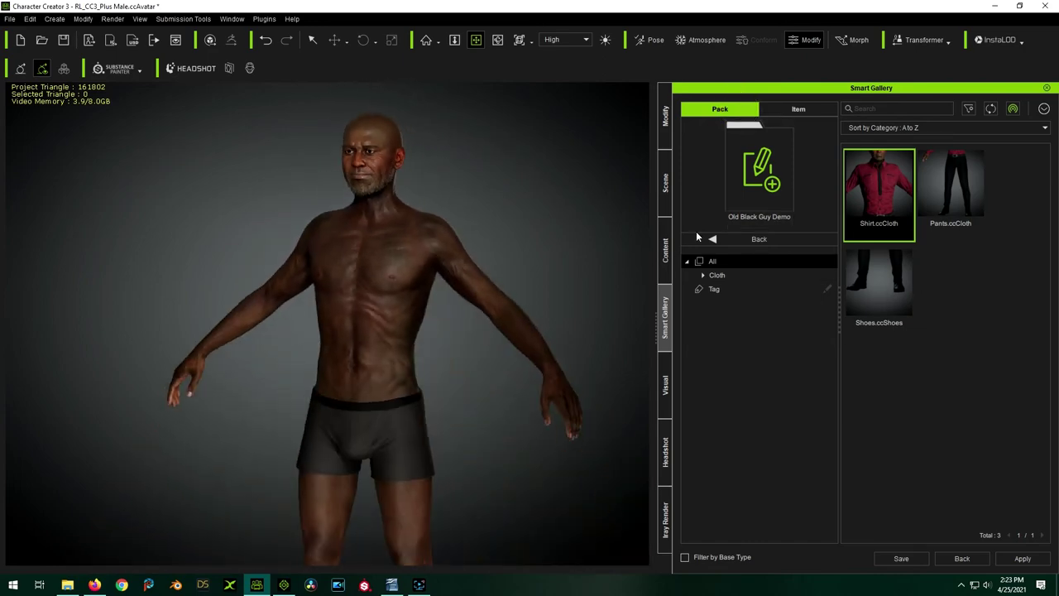
double_click(877, 196)
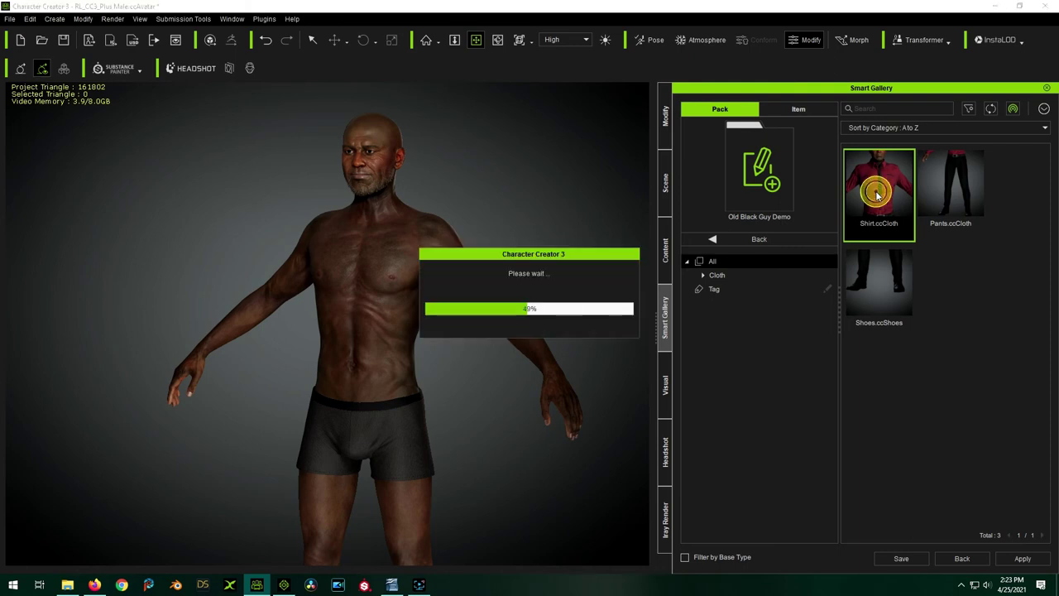
double_click(953, 192)
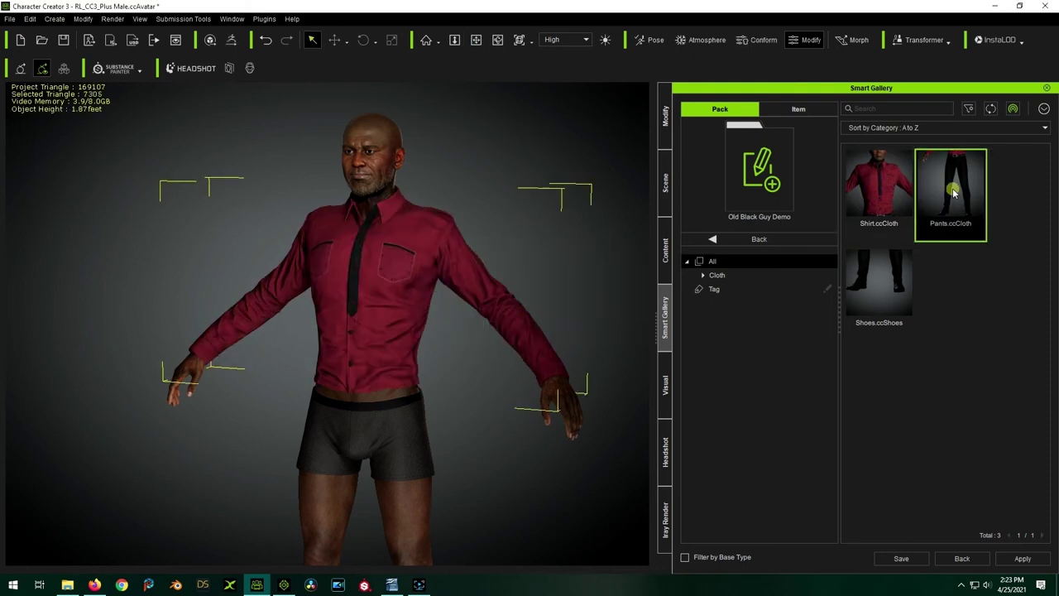
Delete the Boxers in the Scene tab and put on Shoes.ccShoes.
click(667, 182)
click(761, 152)
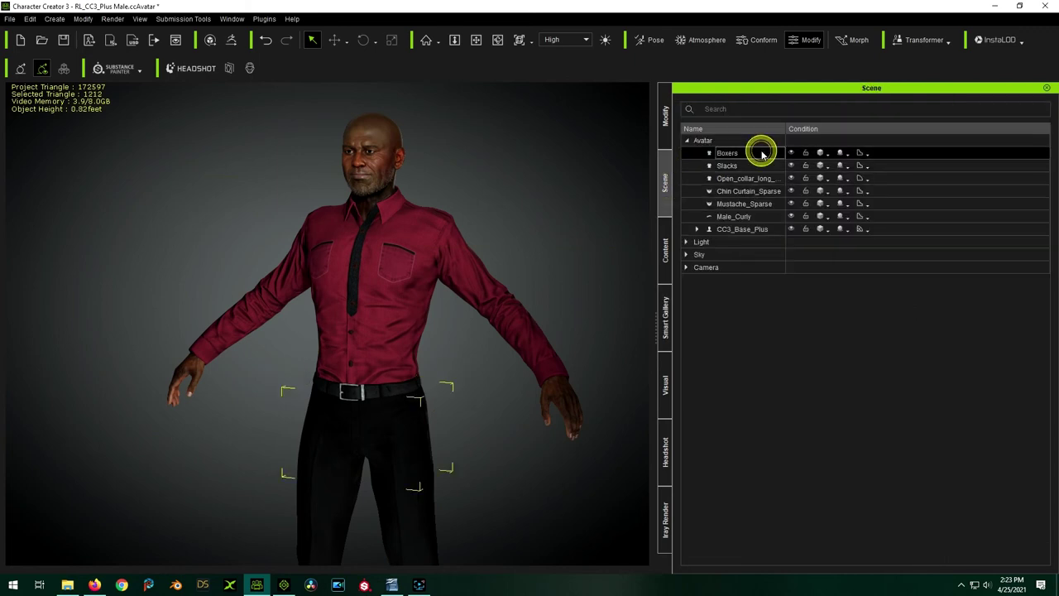
key(Delete)
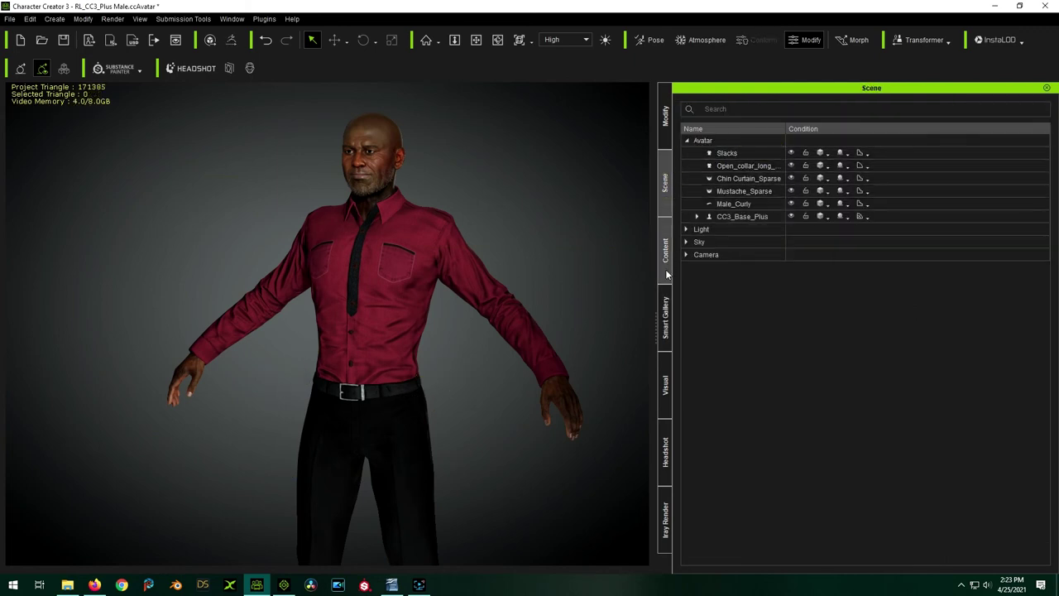
click(665, 318)
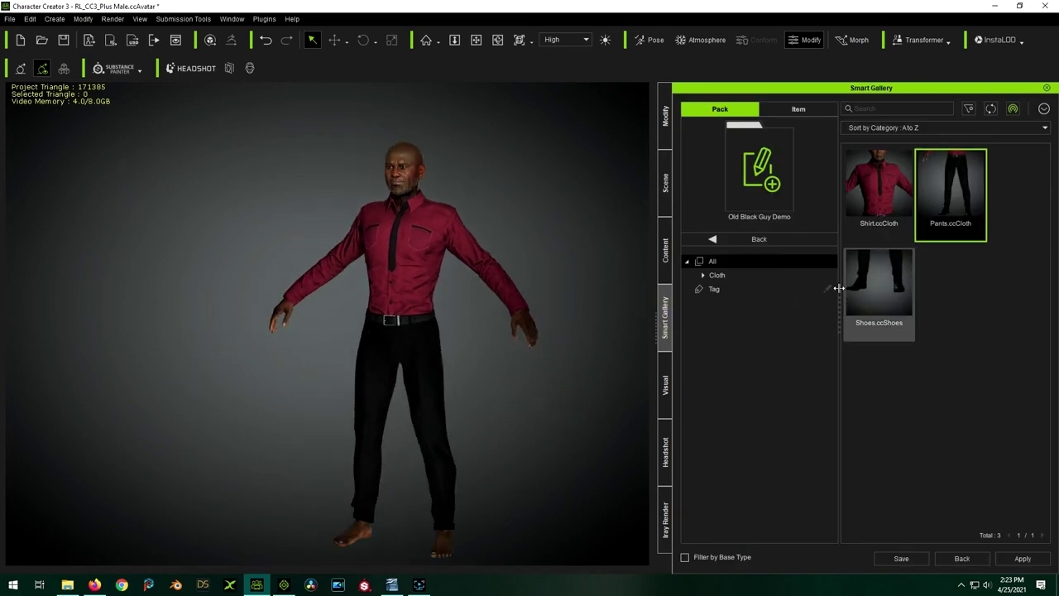
double_click(865, 285)
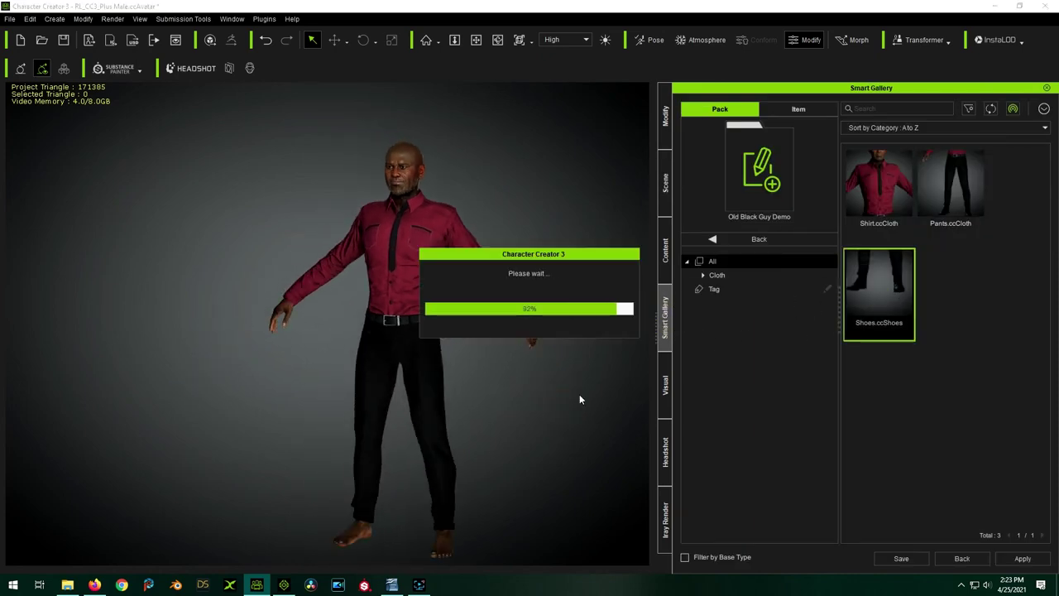
scroll(494, 146, up, 4)
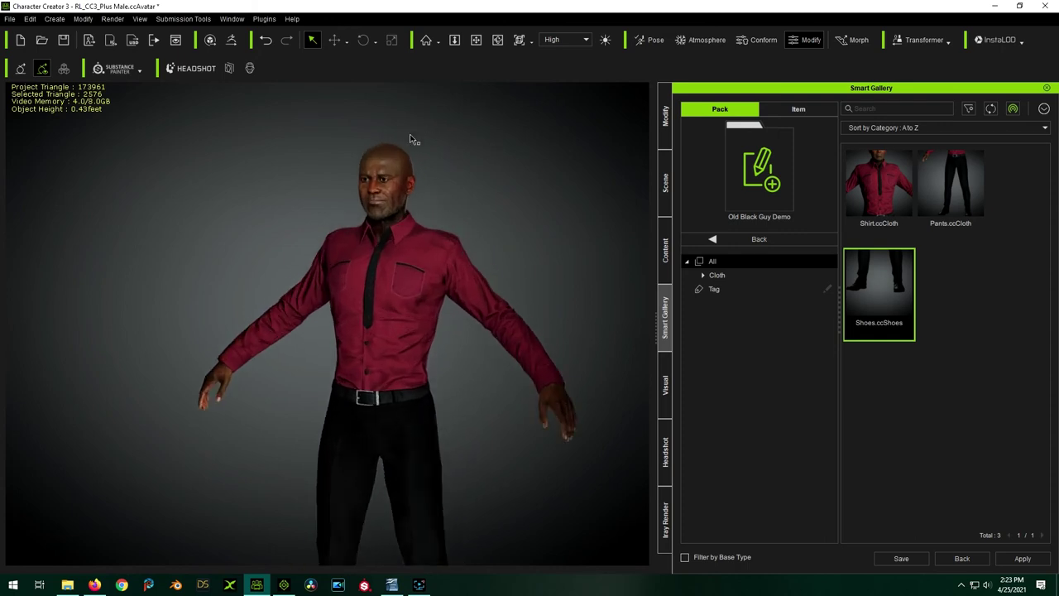
View the character's face and head from the front and the side.
scroll(411, 139, up, 5)
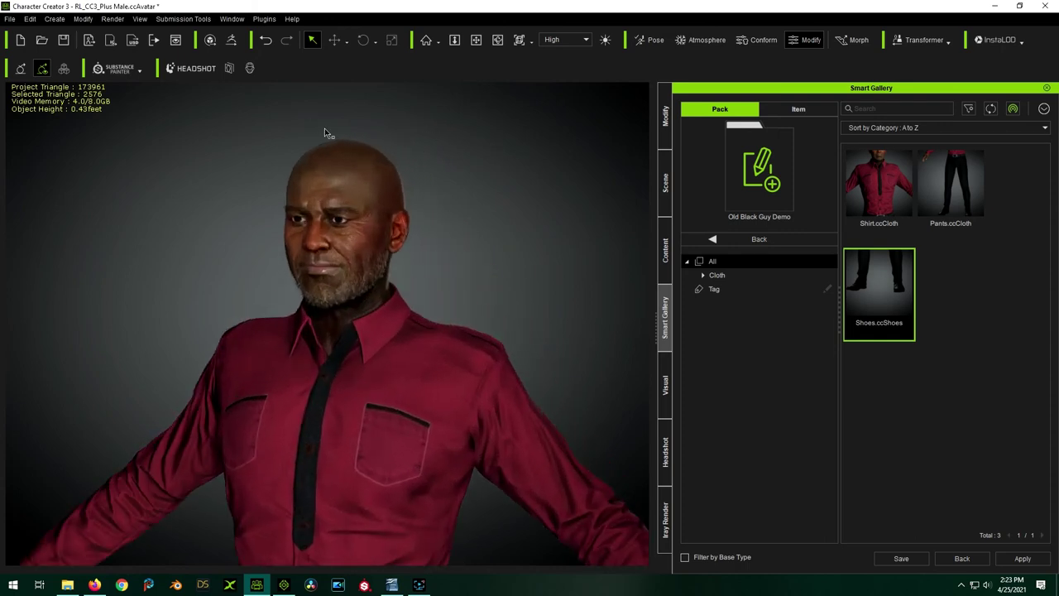
scroll(336, 137, up, 4)
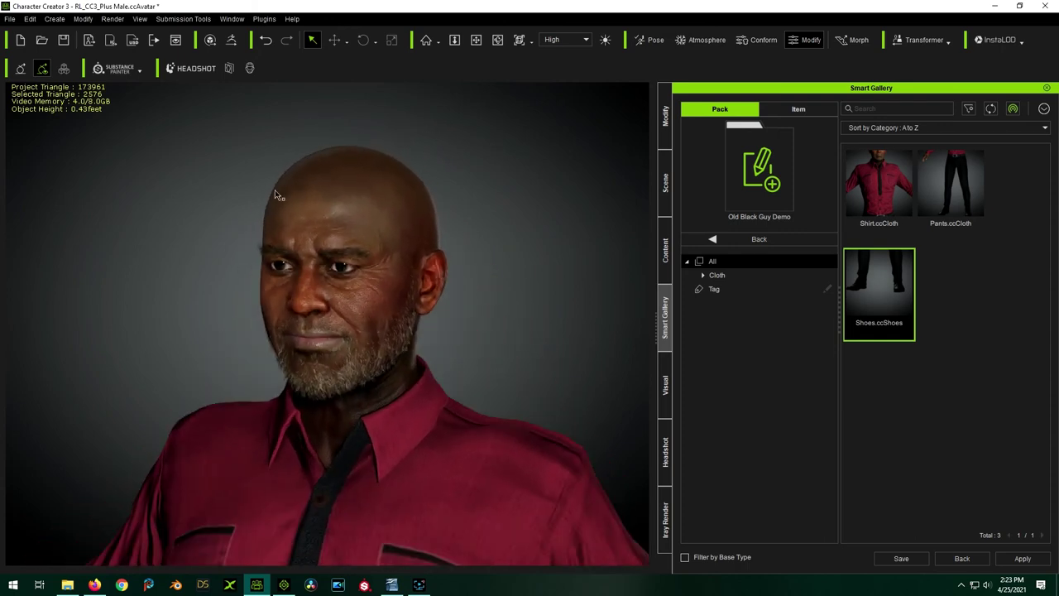
click(476, 40)
drag(419, 121, 373, 133)
scroll(386, 165, up, 3)
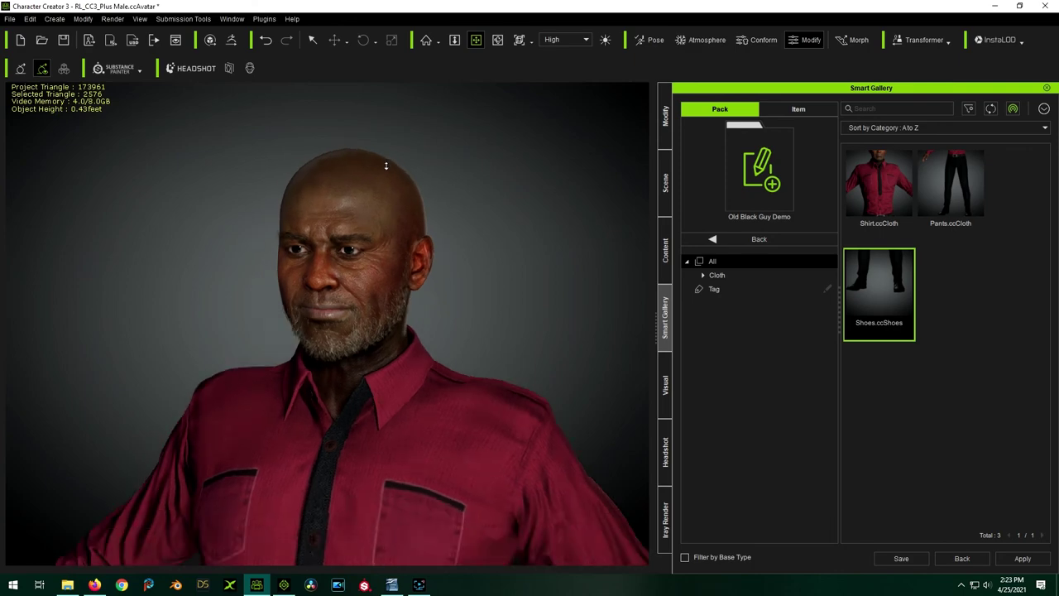
scroll(385, 165, up, 1)
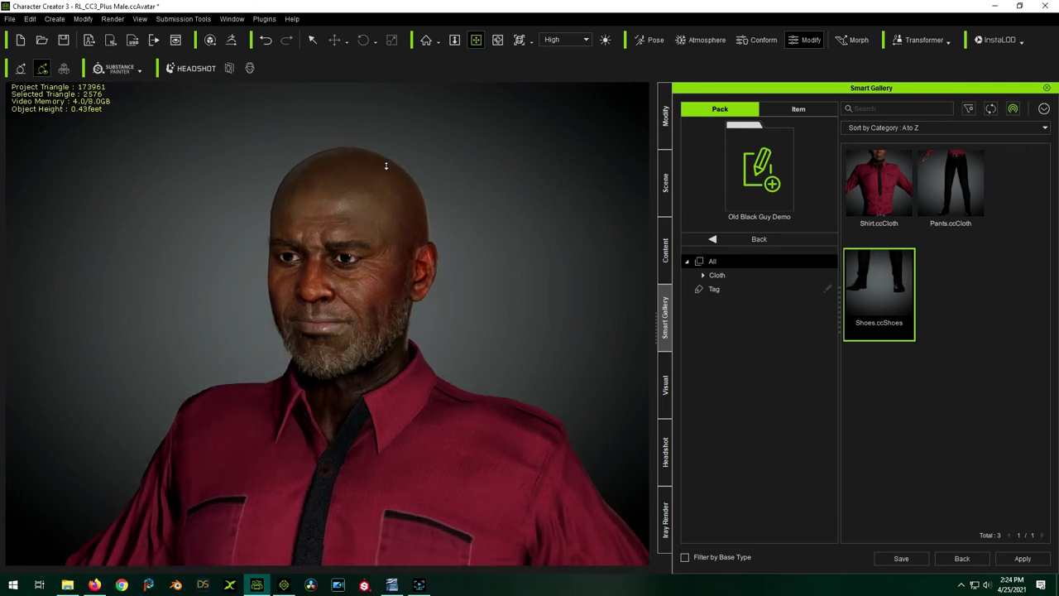
drag(378, 179, 413, 233)
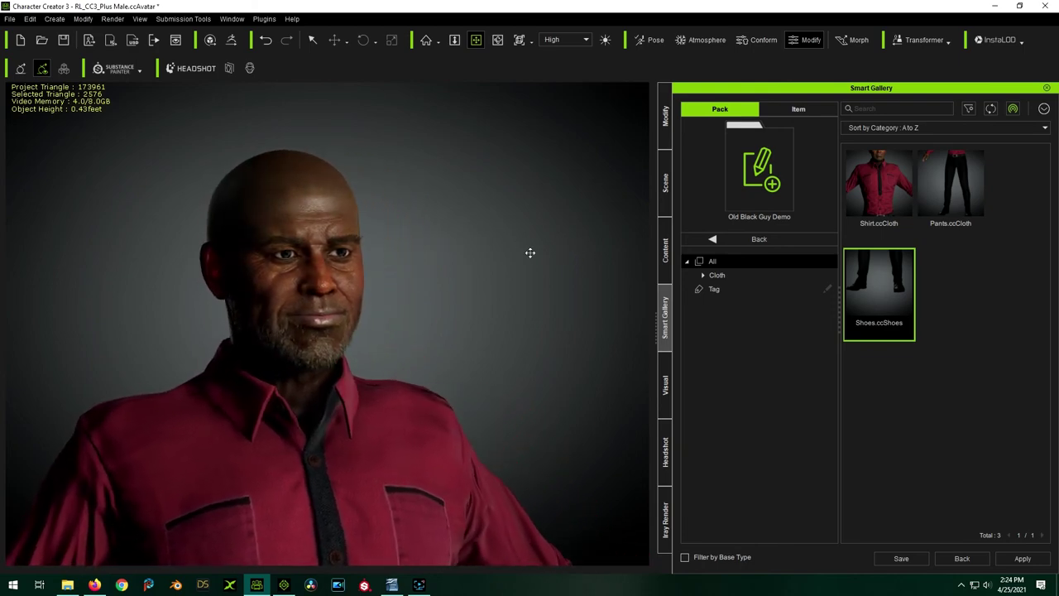
drag(530, 252, 283, 277)
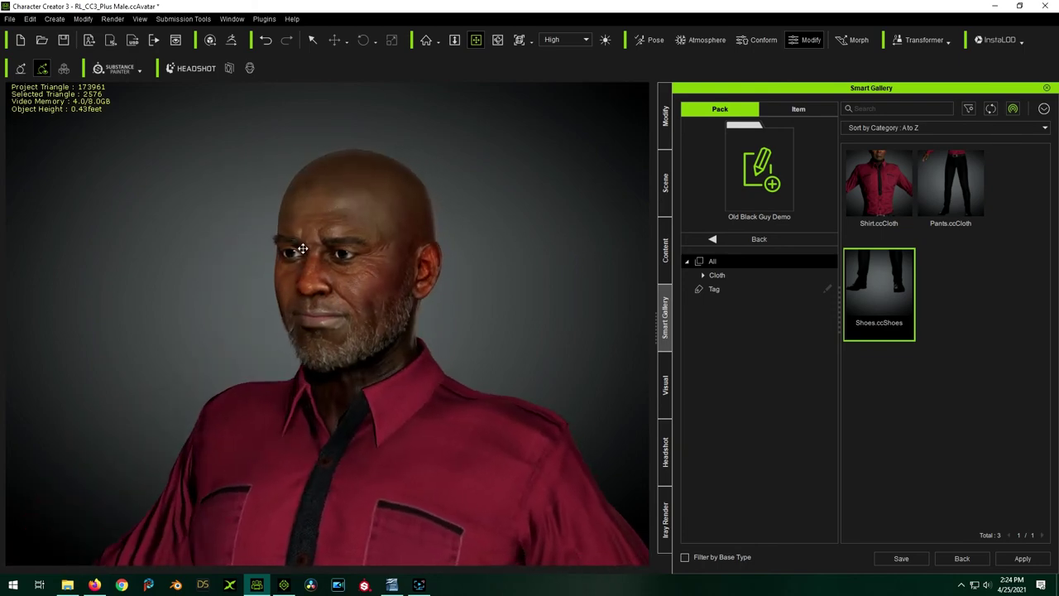
scroll(306, 224, up, 3)
mouse_move(289, 347)
mouse_down()
mouse_move(425, 317)
mouse_move(495, 315)
mouse_move(280, 342)
mouse_up()
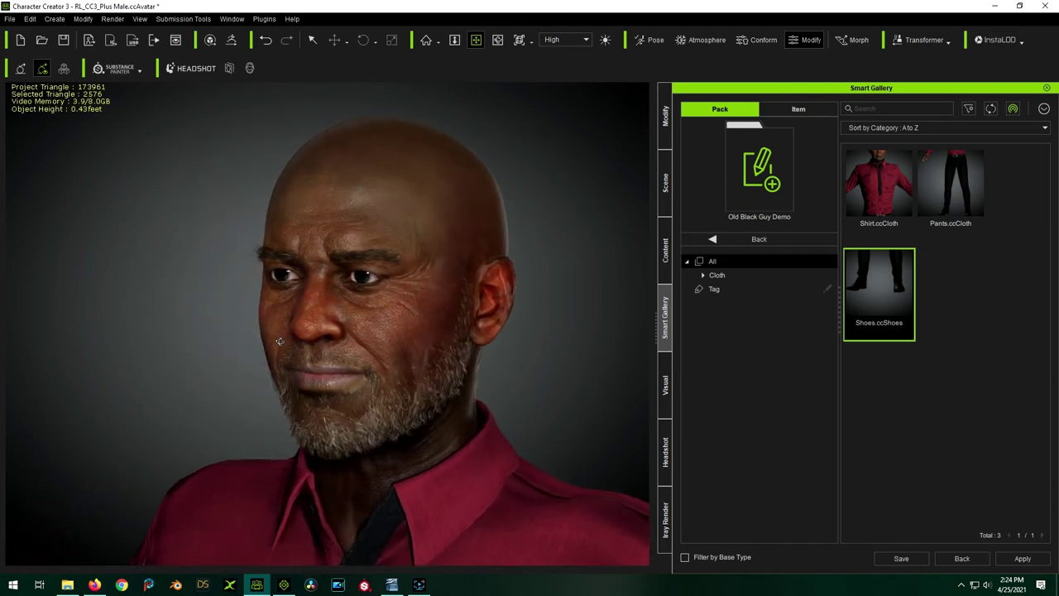
Send the dressed, gray-bearded character to iClone.
scroll(307, 326, up, 5)
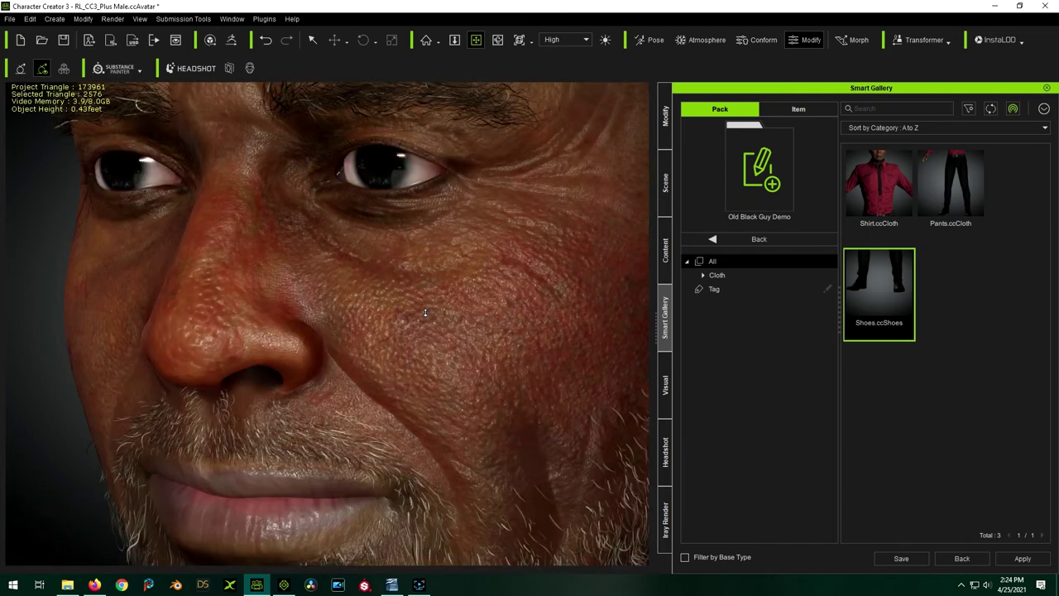
scroll(425, 312, down, 5)
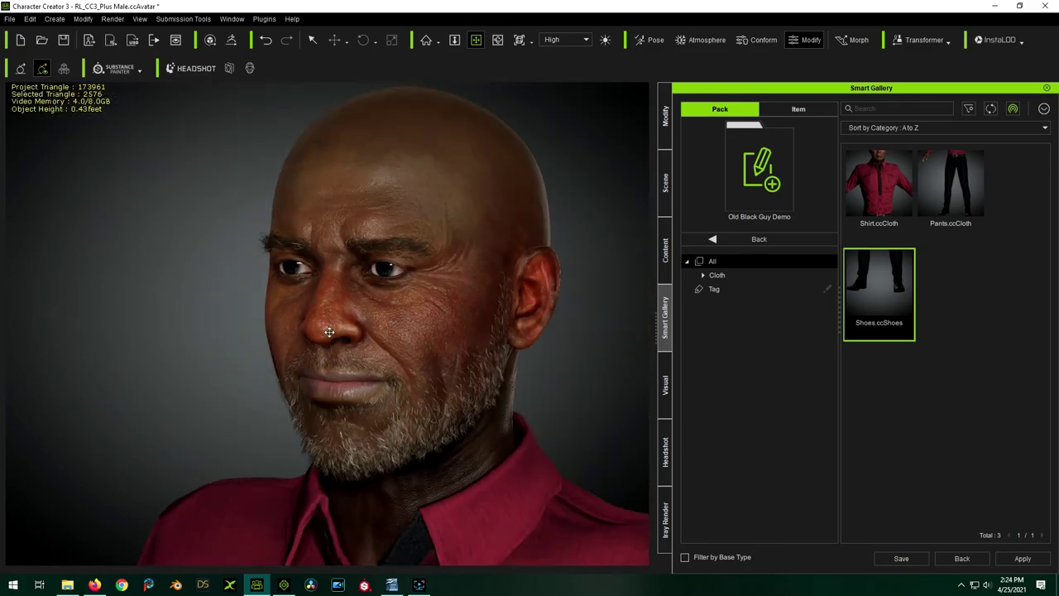
scroll(272, 319, down, 1)
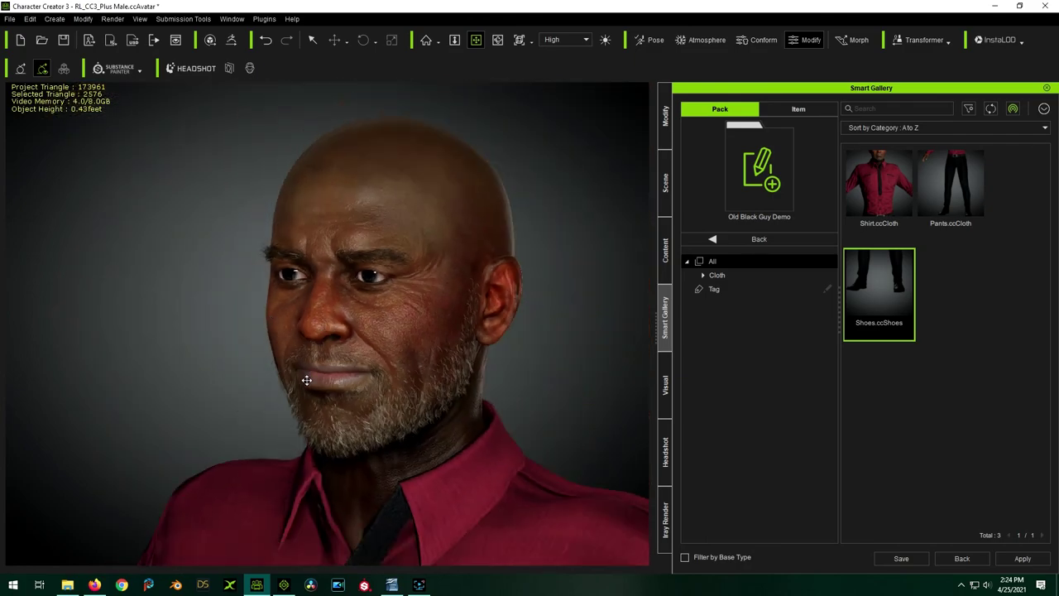
click(110, 40)
In iClone, apply the MotionPlus Facial Idle motion to the character and view its Motion settings.
click(284, 585)
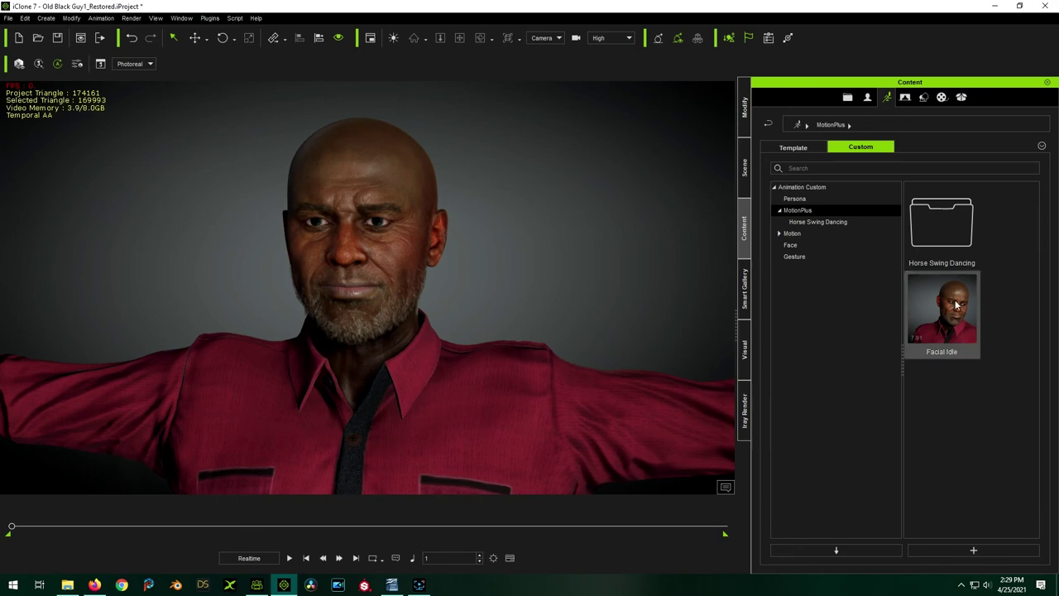
mouse_move(958, 313)
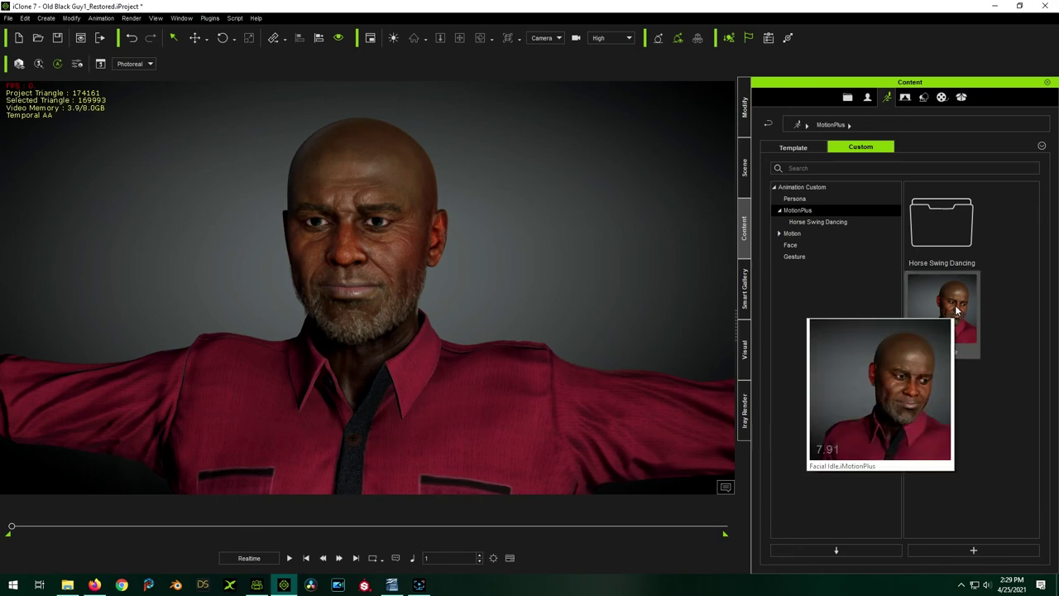
double_click(957, 310)
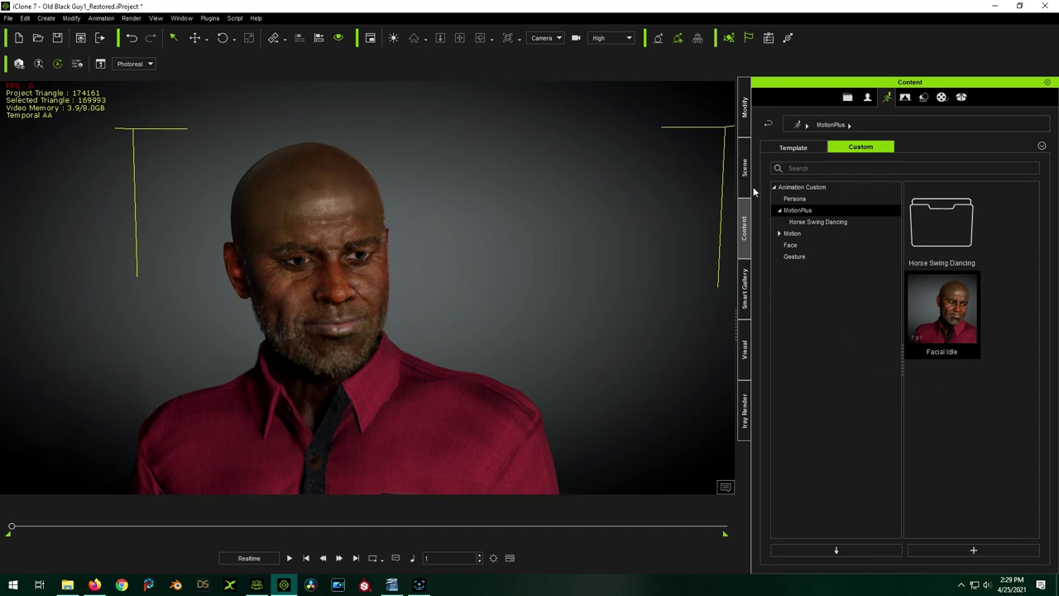
click(744, 106)
click(780, 99)
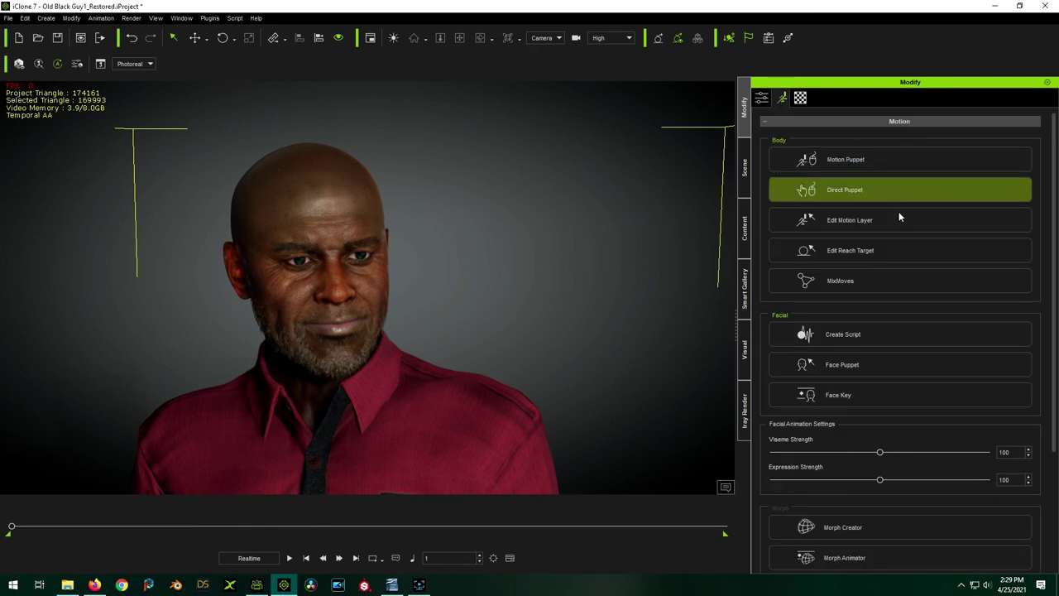
Play back the Facial Idle animation through to frame 1800.
click(290, 558)
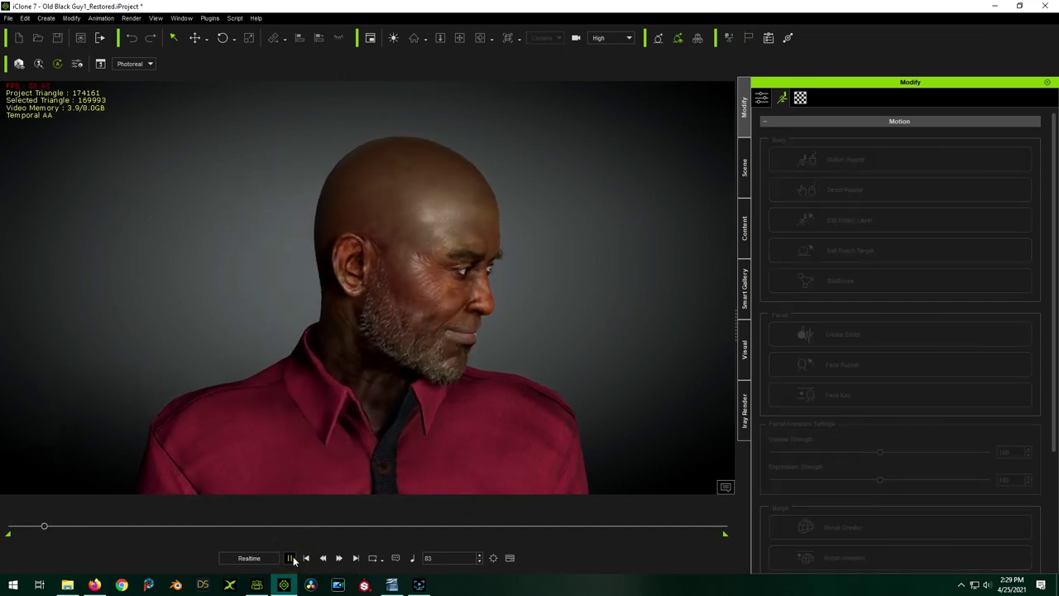